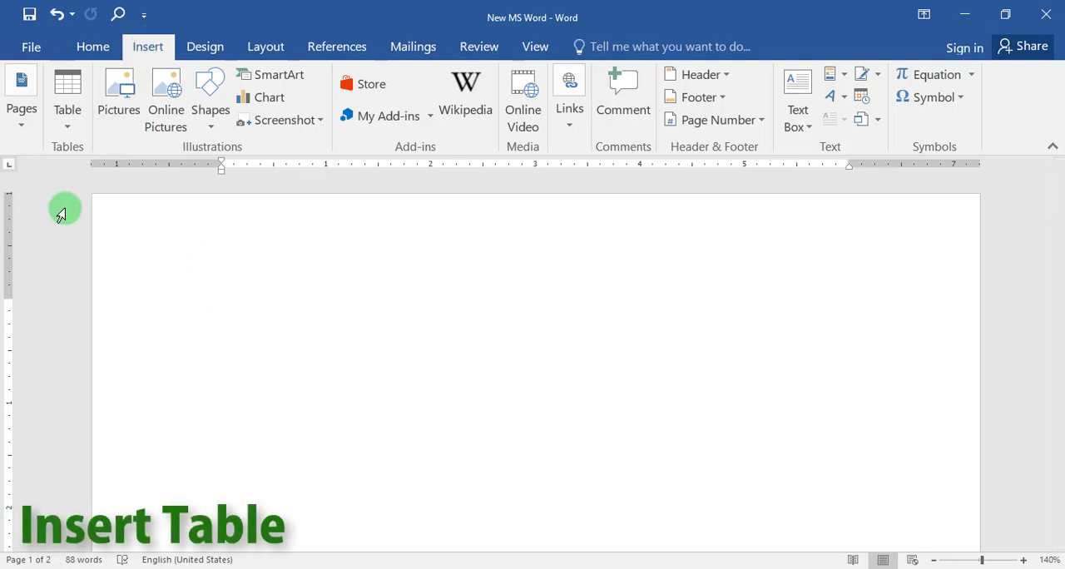
Insert a table of six columns by six rows at the page start and undo the insertion.
{"action": "left_click", "coordinate": [68, 129]}
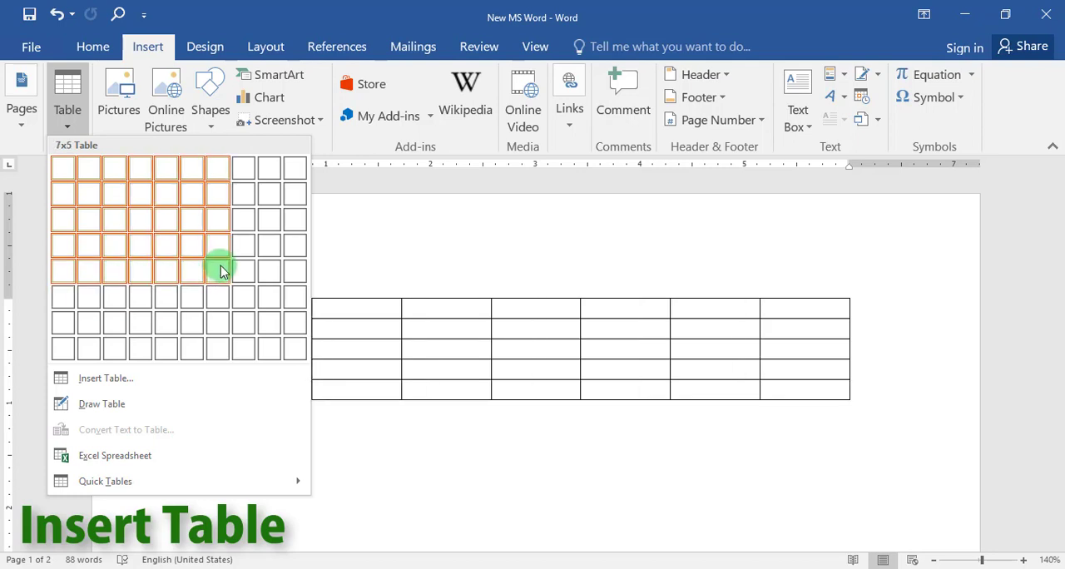
{"action": "left_click", "coordinate": [202, 296]}
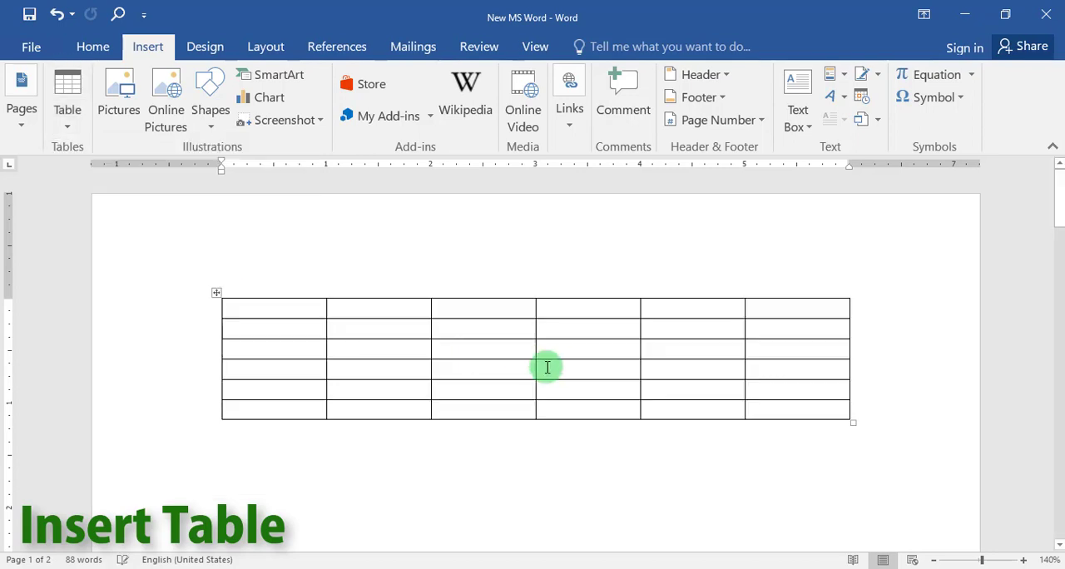
{"action": "left_click", "coordinate": [55, 14]}
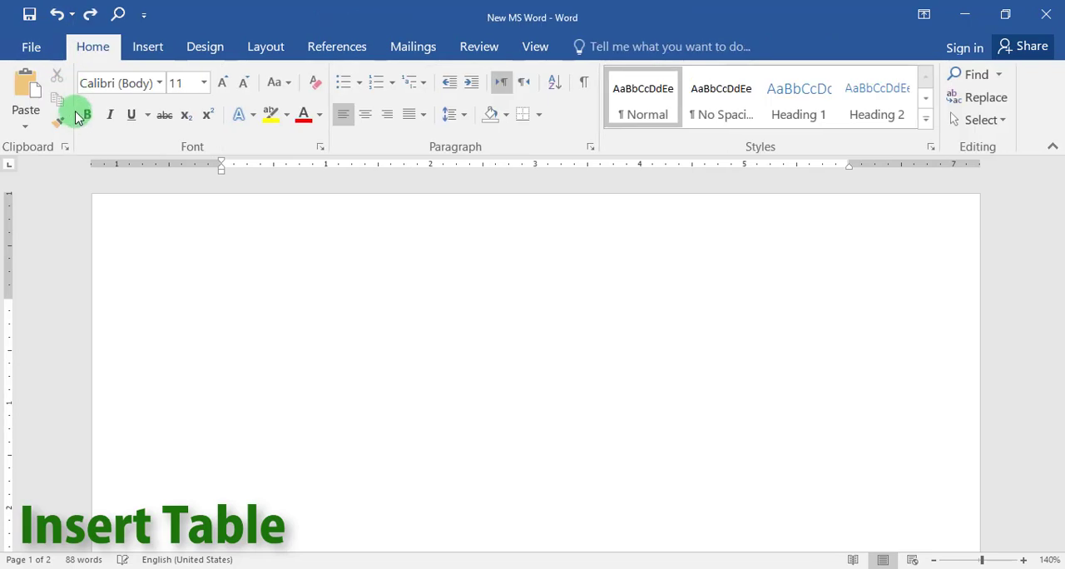
Insert a table with 6 columns, 5 rows and a fixed column width of 1.5", remembering these dimensions for new tables.
{"action": "left_click", "coordinate": [154, 48]}
{"action": "left_click", "coordinate": [77, 124]}
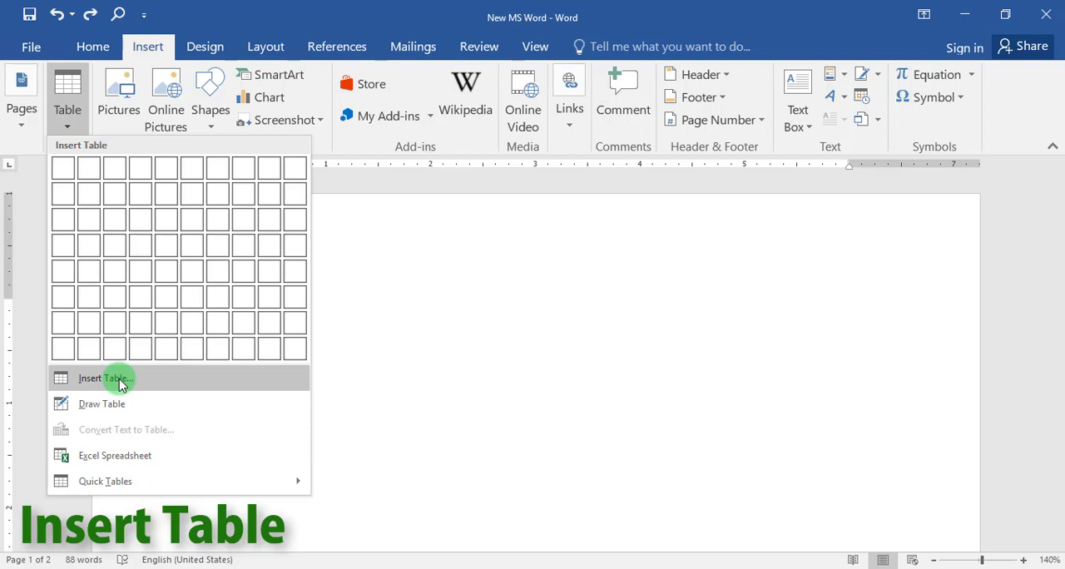
{"action": "left_click", "coordinate": [121, 385]}
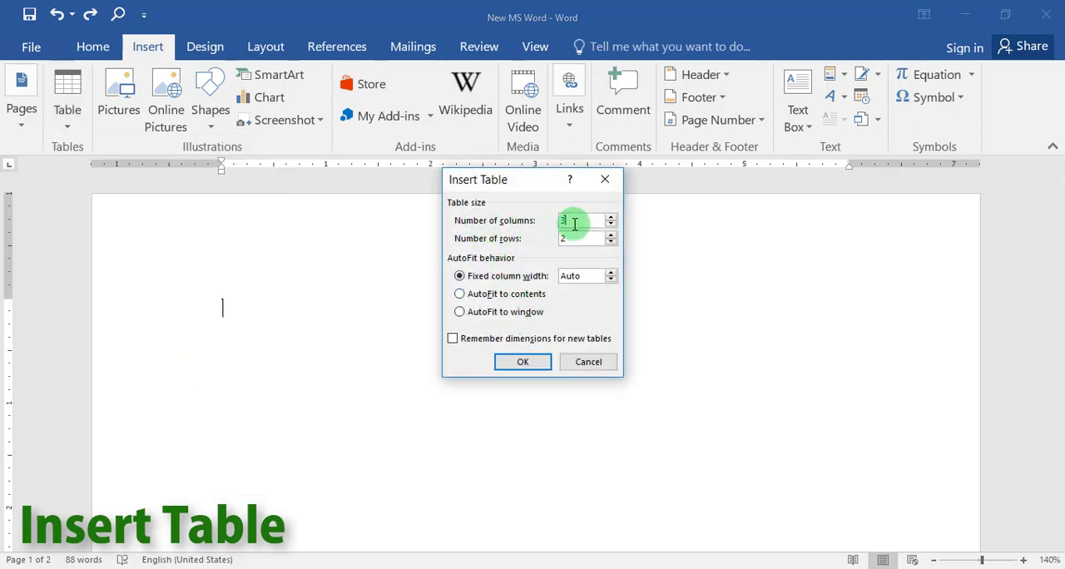
{"action": "left_click", "coordinate": [574, 223]}
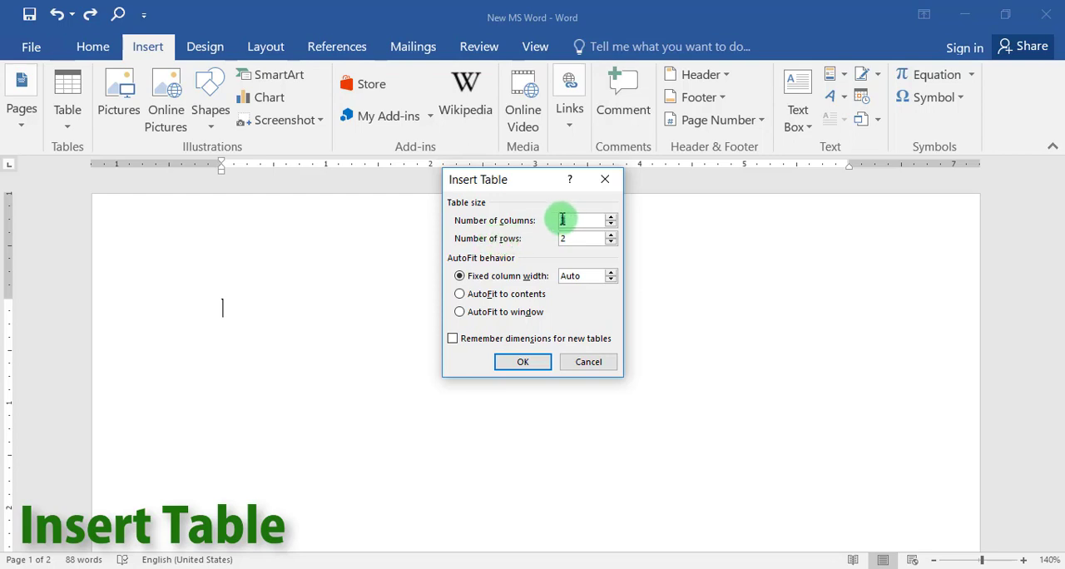
{"action": "double_click", "coordinate": [562, 220]}
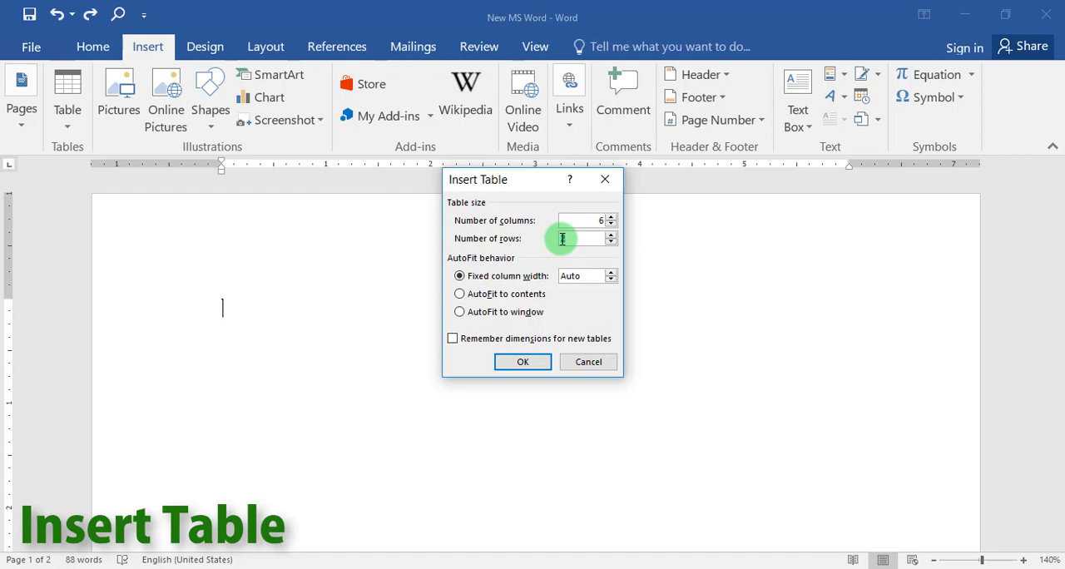
{"action": "type", "text": "5"}
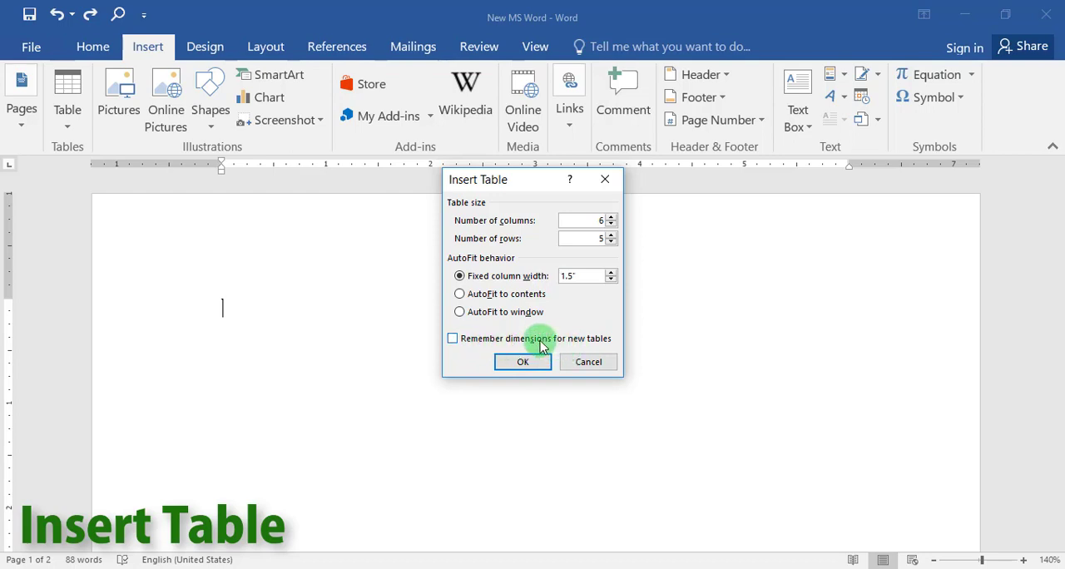
{"action": "left_click", "coordinate": [454, 339]}
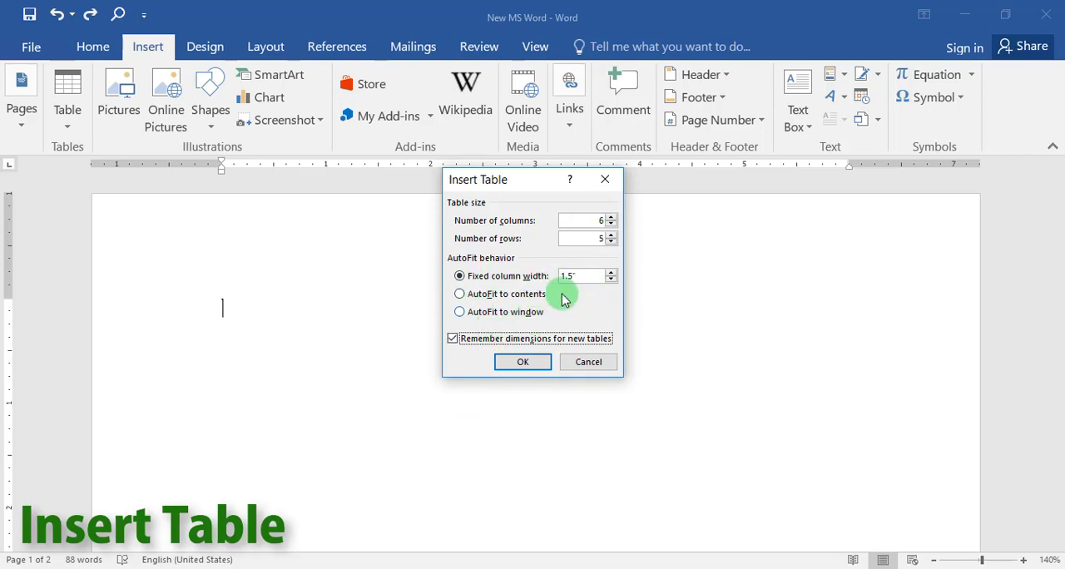
{"action": "left_click", "coordinate": [531, 363]}
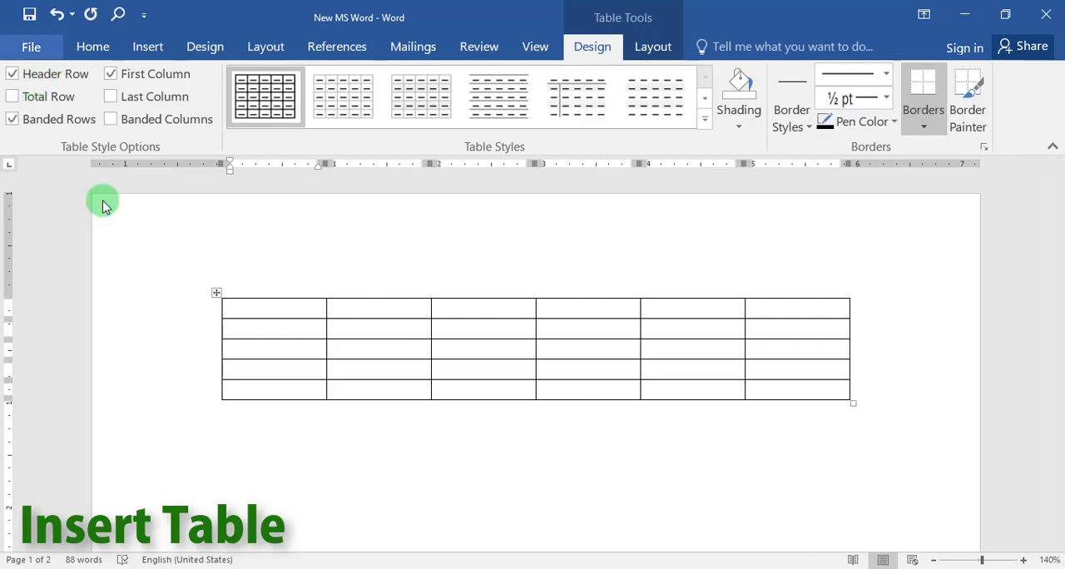
Check the remembered columns, rows and column width for a new table below the existing one, without inserting it.
{"action": "left_click", "coordinate": [290, 453]}
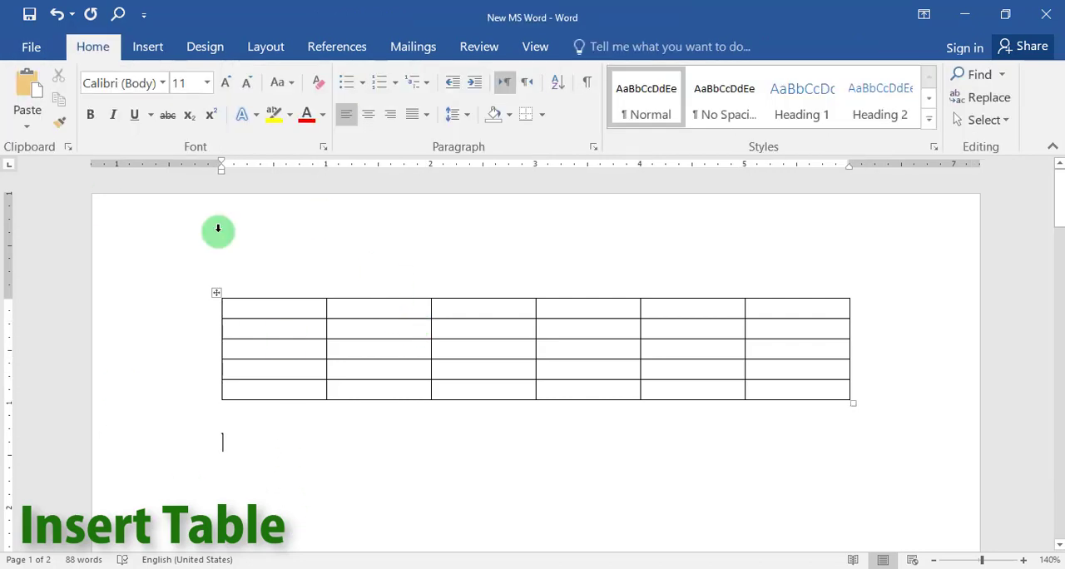
{"action": "left_click", "coordinate": [147, 46]}
{"action": "left_click", "coordinate": [69, 125]}
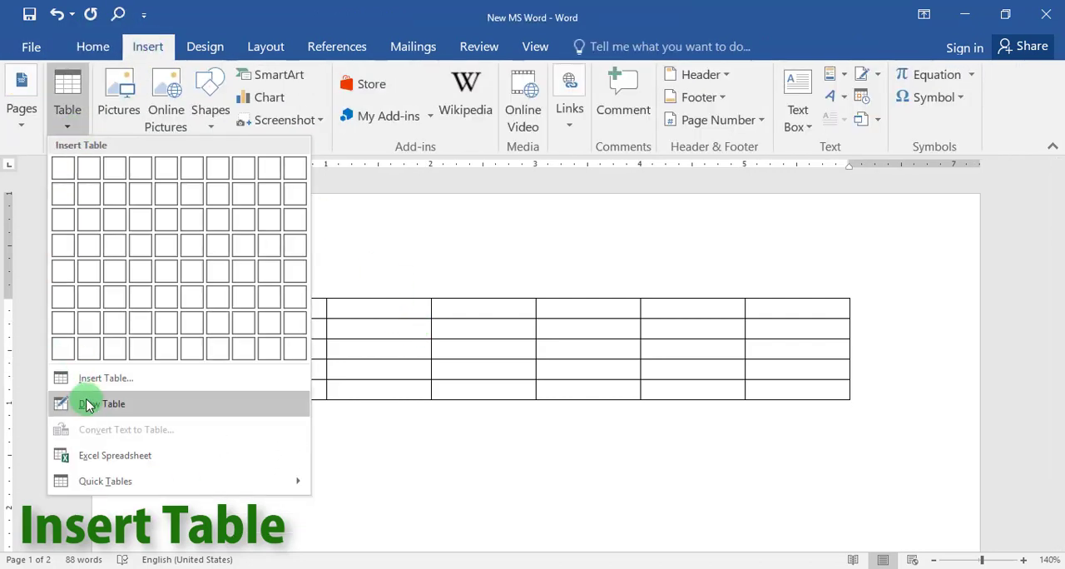
{"action": "left_click", "coordinate": [105, 380]}
{"action": "double_click", "coordinate": [574, 219]}
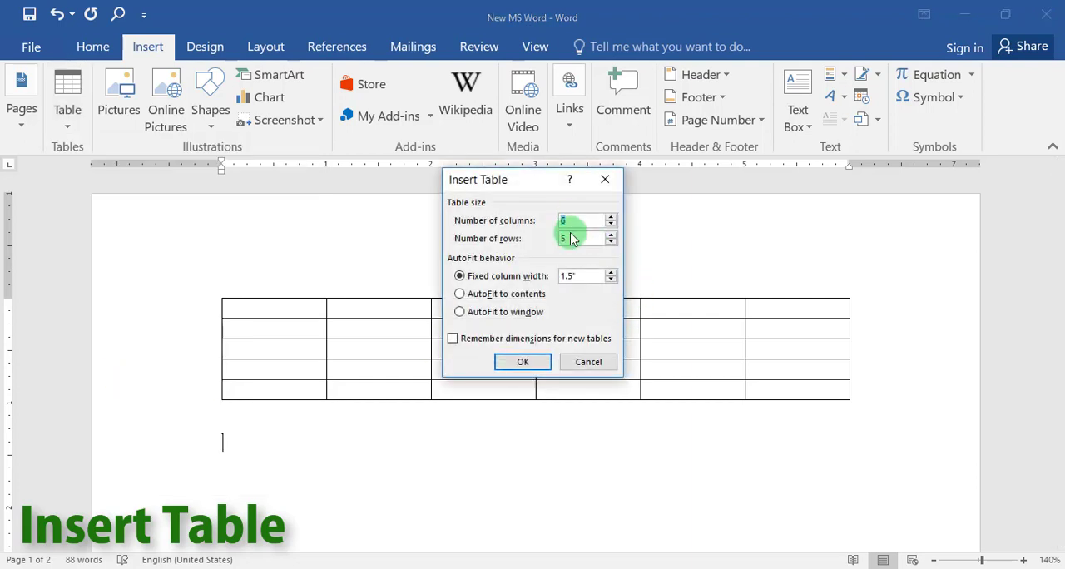
{"action": "double_click", "coordinate": [572, 275]}
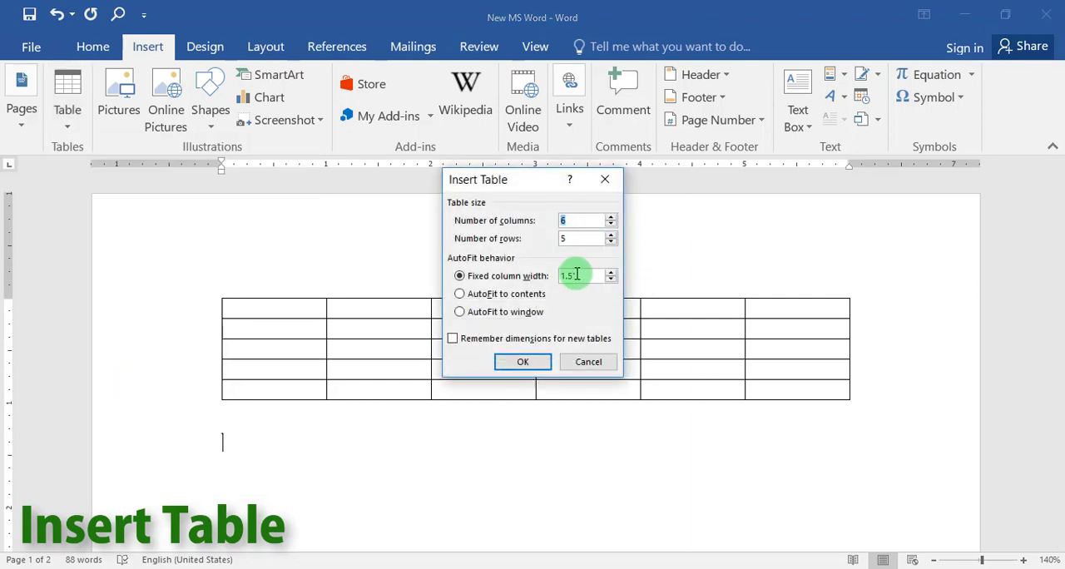
{"action": "left_click", "coordinate": [578, 361]}
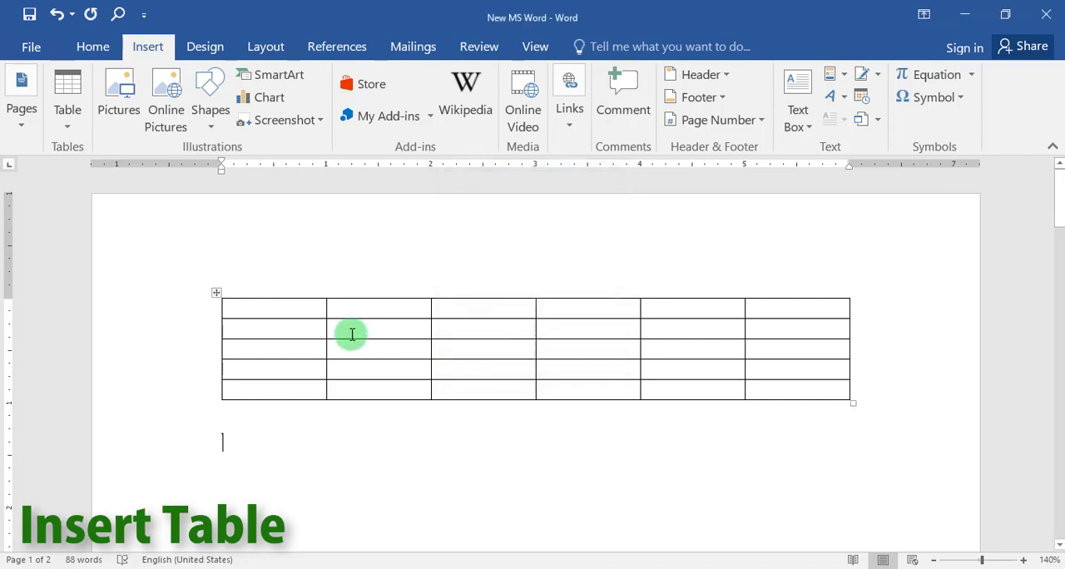
Place the cursor below the table and apply left-to-right paragraph direction.
{"action": "left_click", "coordinate": [280, 307]}
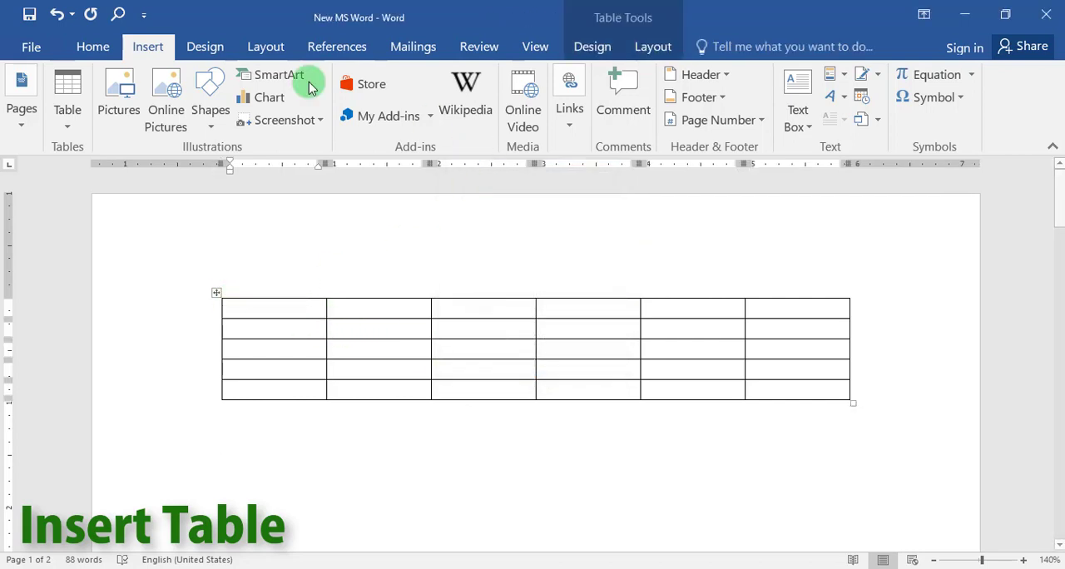
{"action": "left_click", "coordinate": [104, 43]}
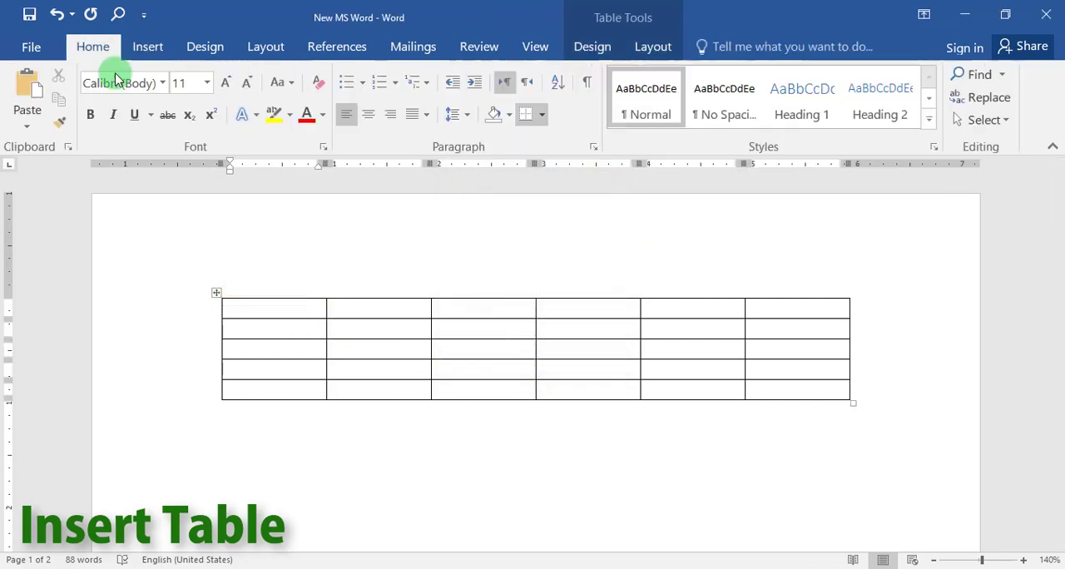
{"action": "left_click", "coordinate": [275, 258]}
{"action": "left_click", "coordinate": [280, 411]}
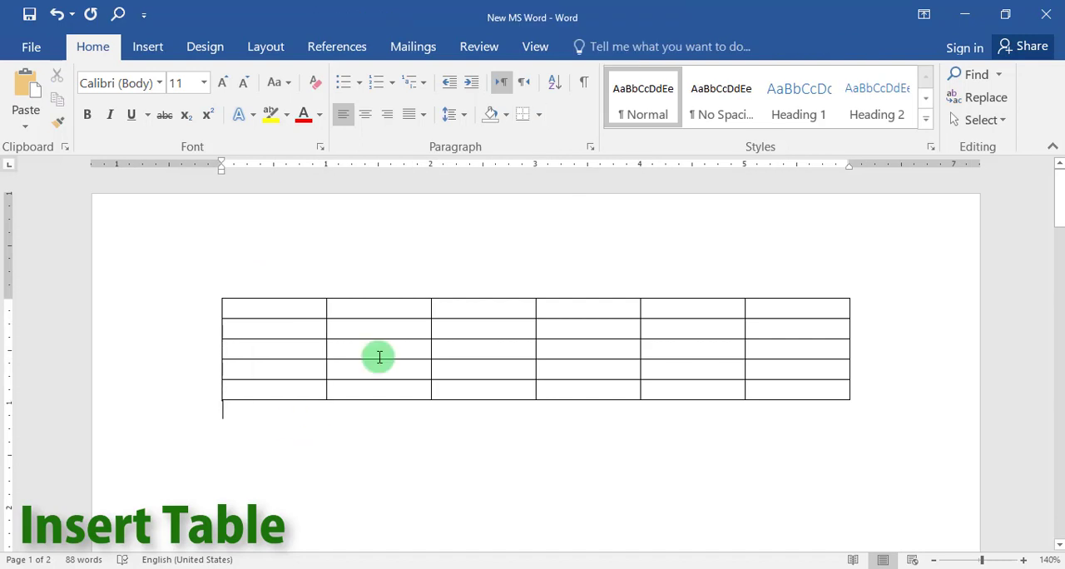
{"action": "left_click", "coordinate": [505, 89]}
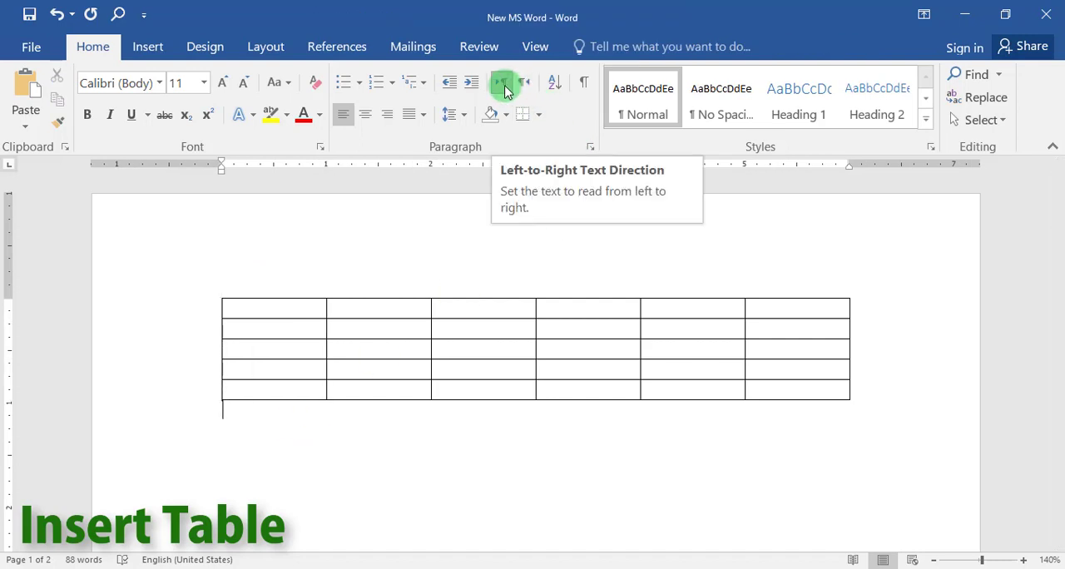
Undo the table insertion and set the empty paragraph's direction to right-to-left.
{"action": "left_click", "coordinate": [243, 312]}
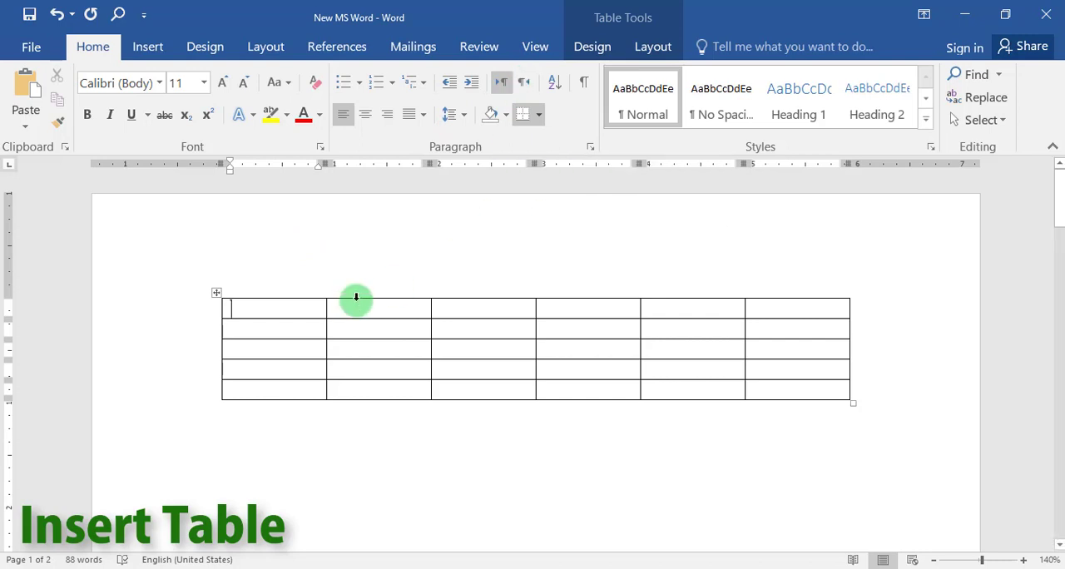
{"action": "left_click", "coordinate": [55, 14]}
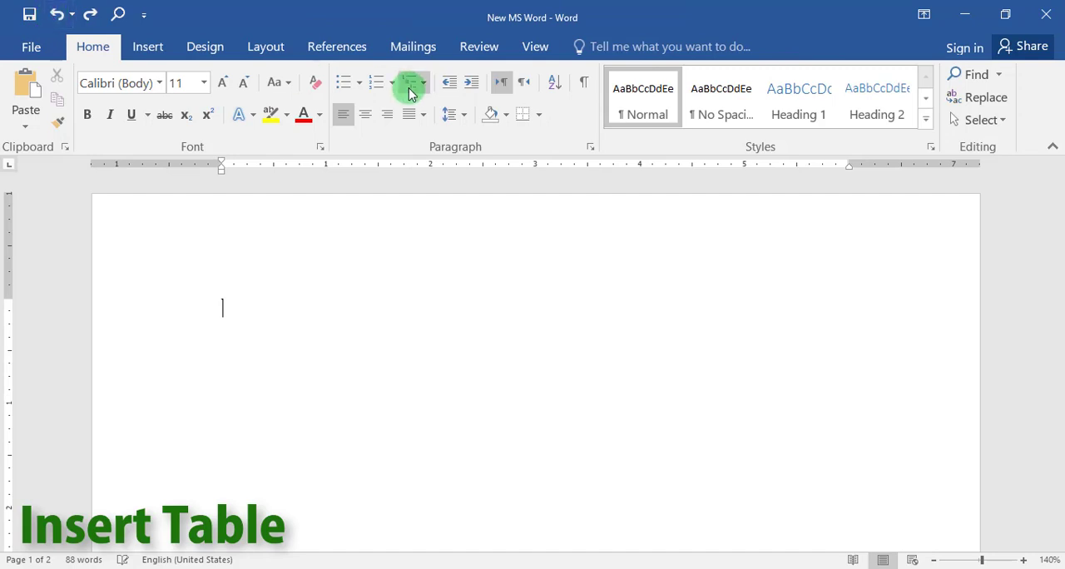
{"action": "left_click", "coordinate": [520, 90]}
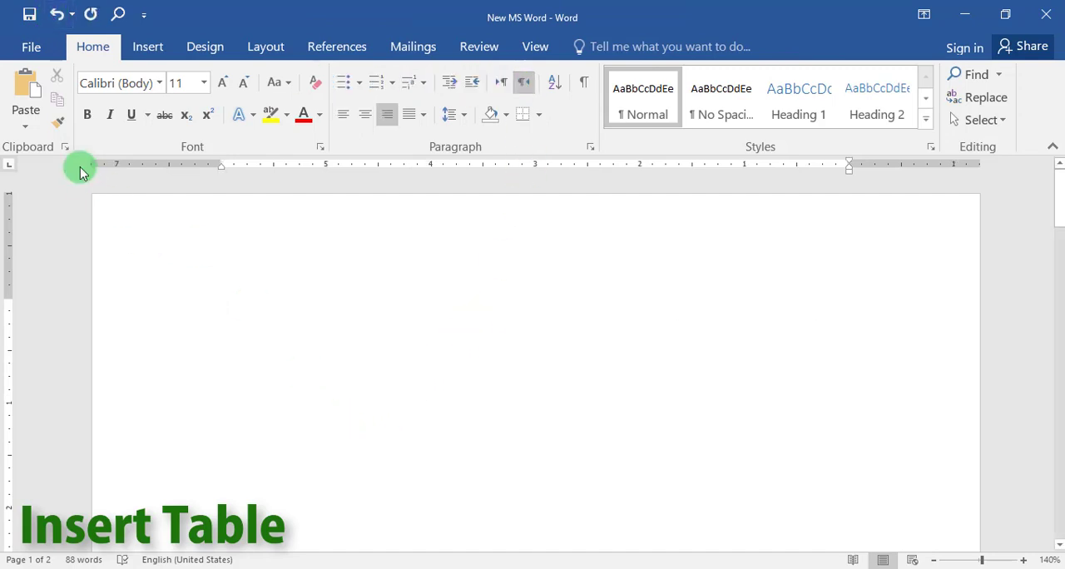
Insert a right-to-left table with 6 columns, 5 rows and a fixed column width of 1.5", remembering the dimensions for new tables.
{"action": "left_click", "coordinate": [139, 49]}
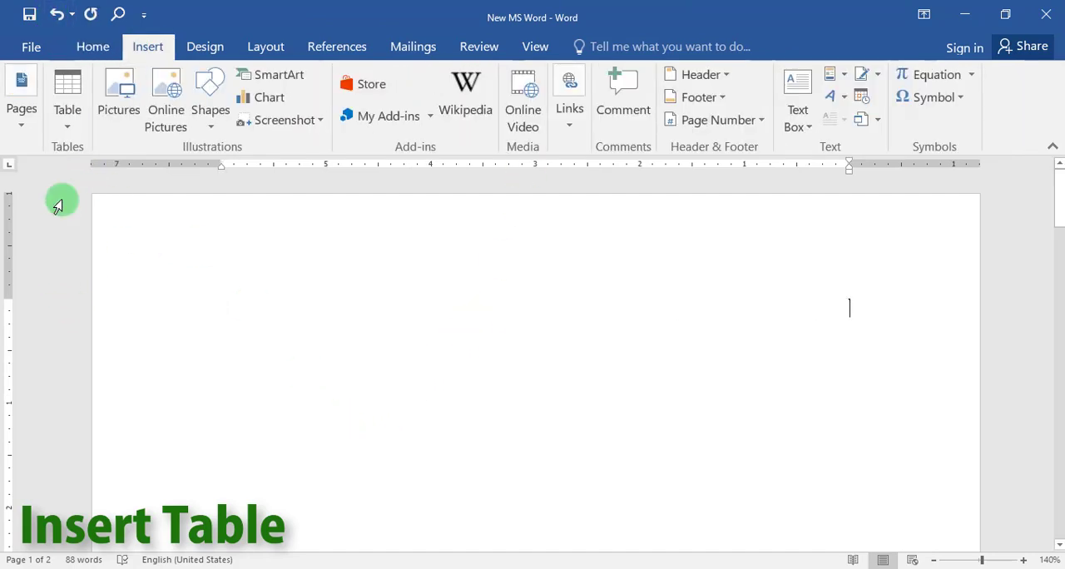
{"action": "left_click", "coordinate": [66, 116]}
{"action": "left_click", "coordinate": [104, 380]}
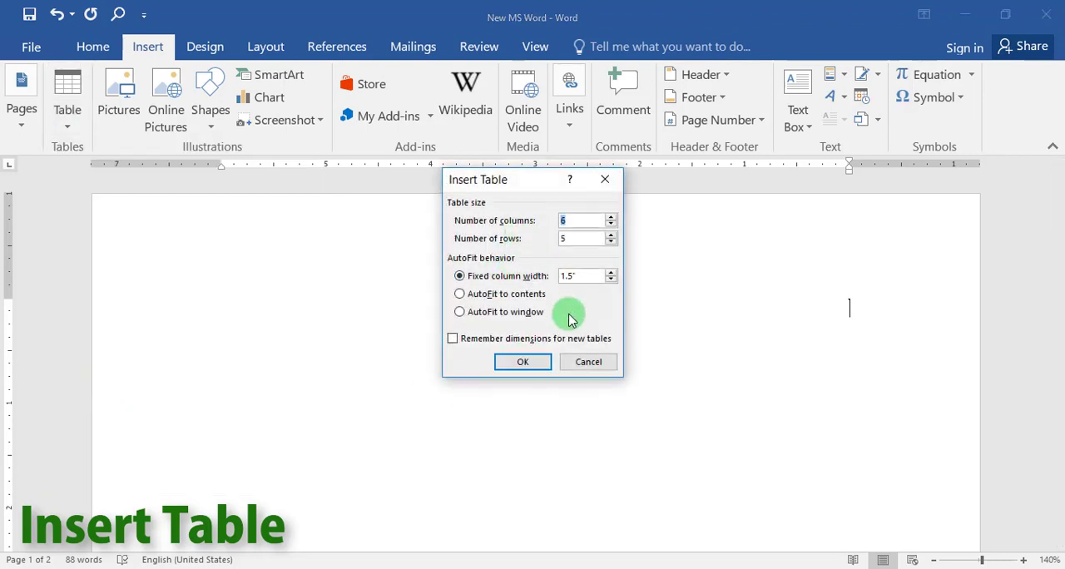
{"action": "left_click", "coordinate": [523, 363]}
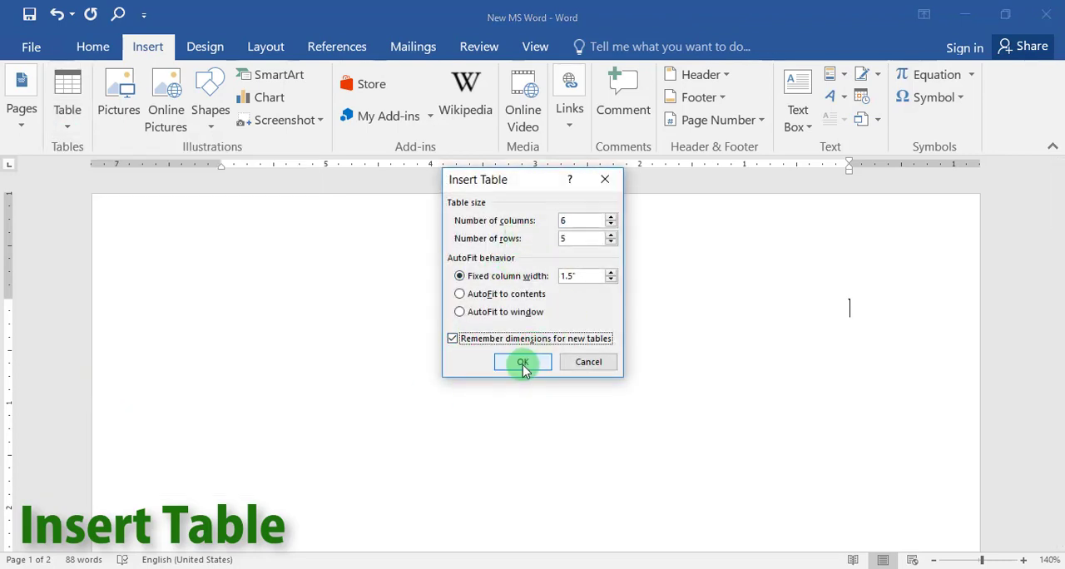
{"action": "left_click", "coordinate": [523, 364]}
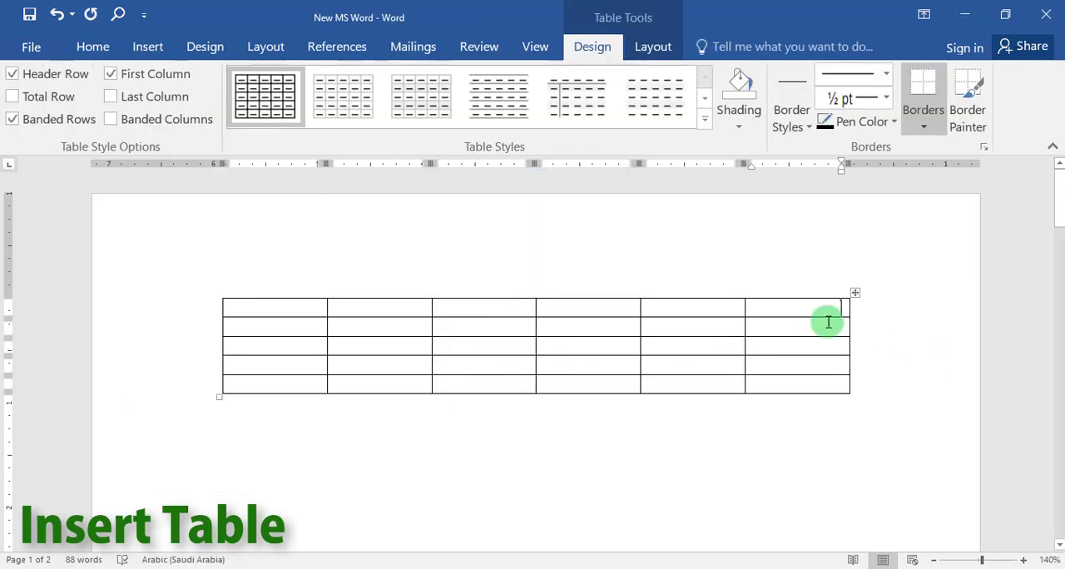
Select the whole table, try the left-to-right table direction in its properties, switch back to right-to-left and cancel.
{"action": "left_click", "coordinate": [814, 344]}
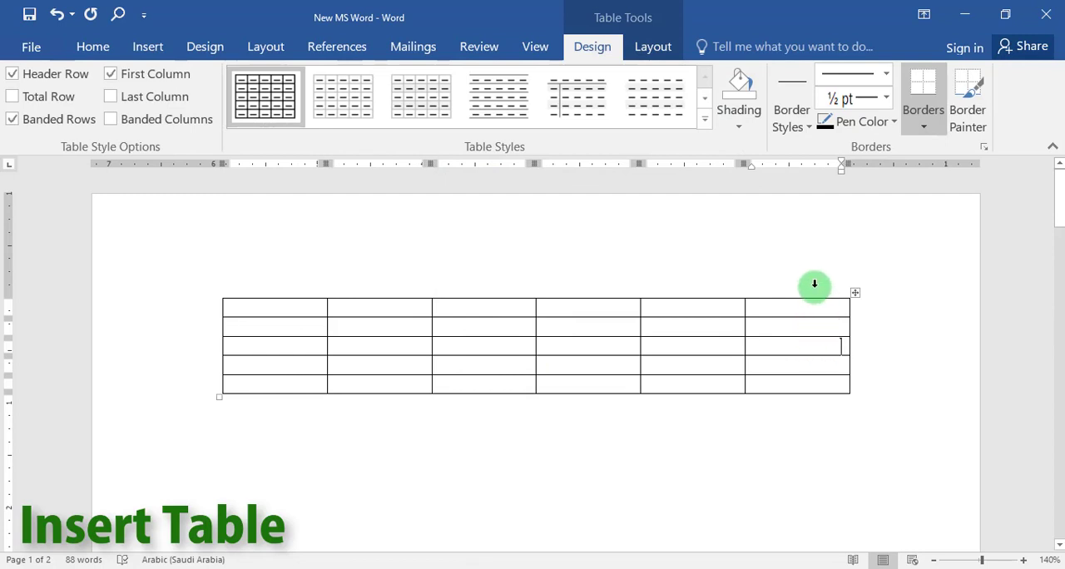
{"action": "left_click", "coordinate": [799, 308]}
{"action": "left_click", "coordinate": [855, 296]}
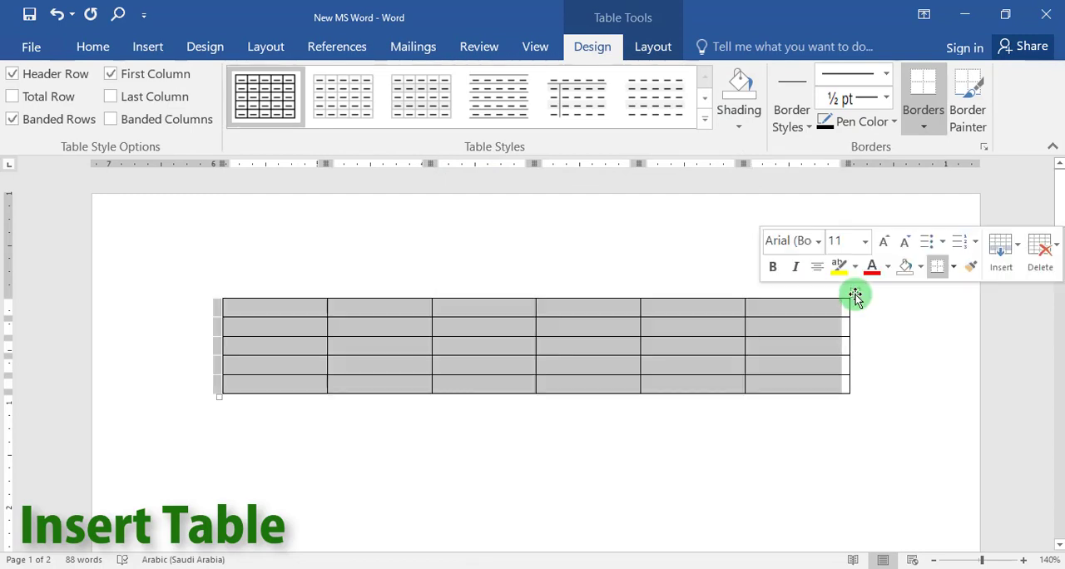
{"action": "right_click", "coordinate": [852, 293]}
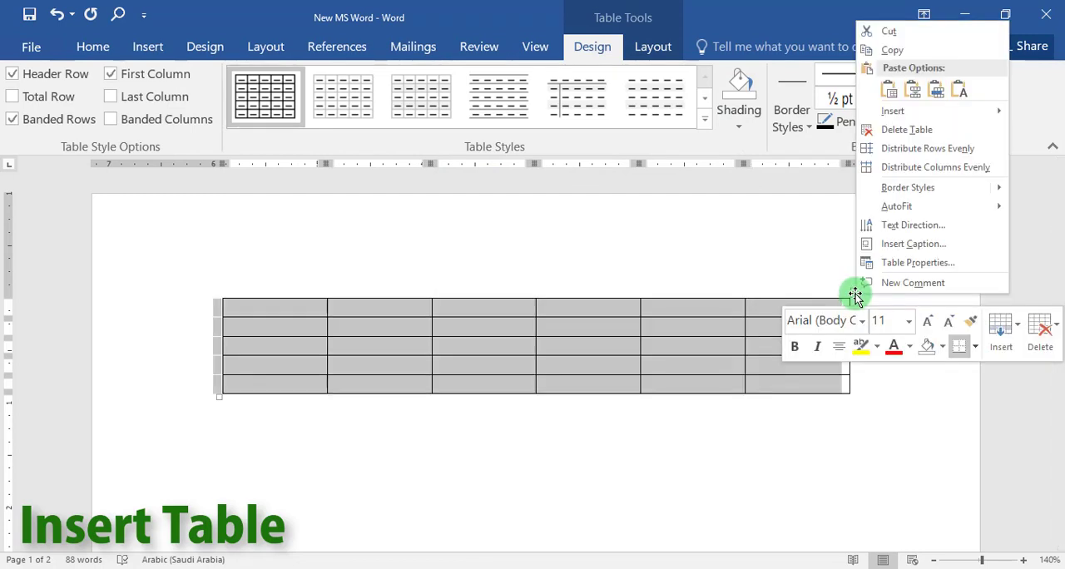
{"action": "left_click", "coordinate": [906, 263]}
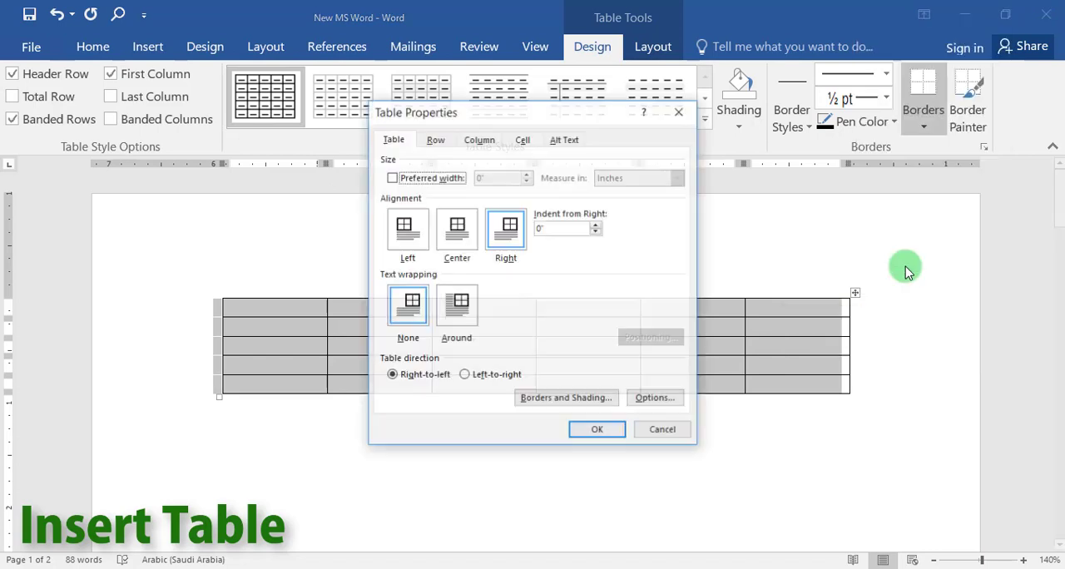
{"action": "left_click", "coordinate": [463, 377]}
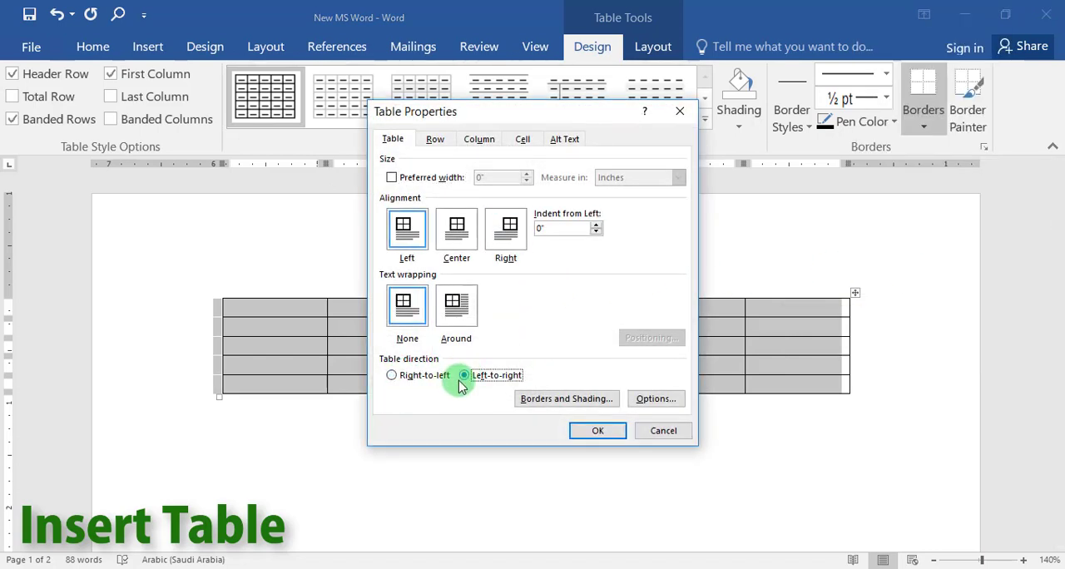
{"action": "left_click", "coordinate": [391, 375]}
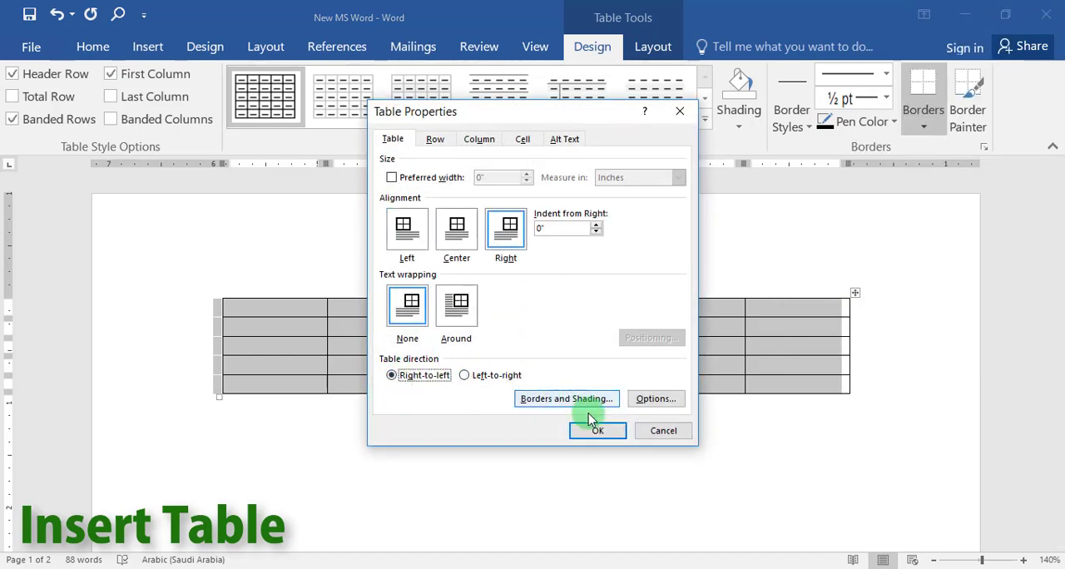
{"action": "left_click", "coordinate": [663, 431]}
{"action": "left_click", "coordinate": [506, 346]}
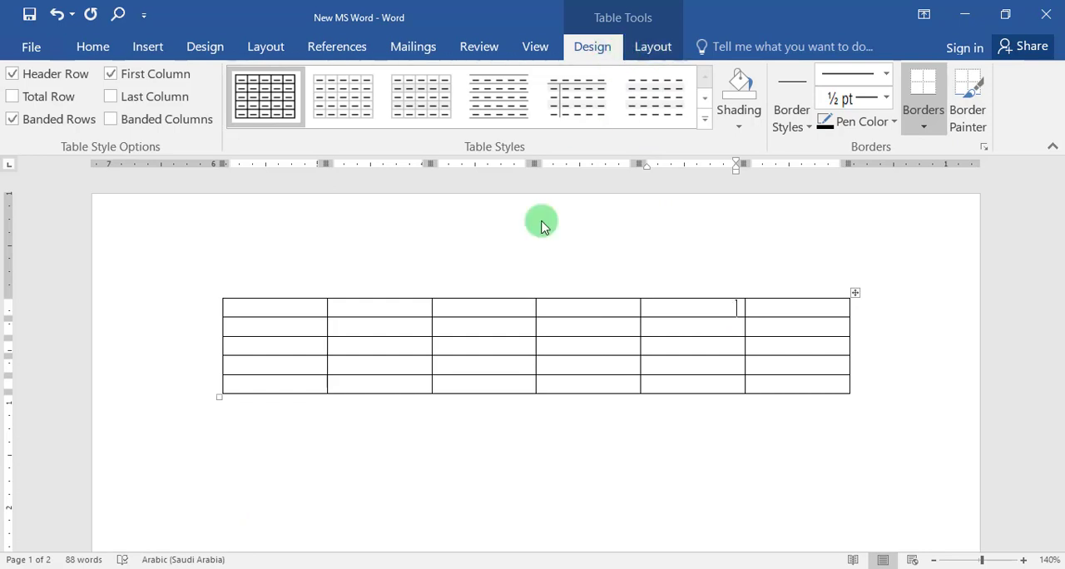
{"action": "left_click", "coordinate": [584, 443]}
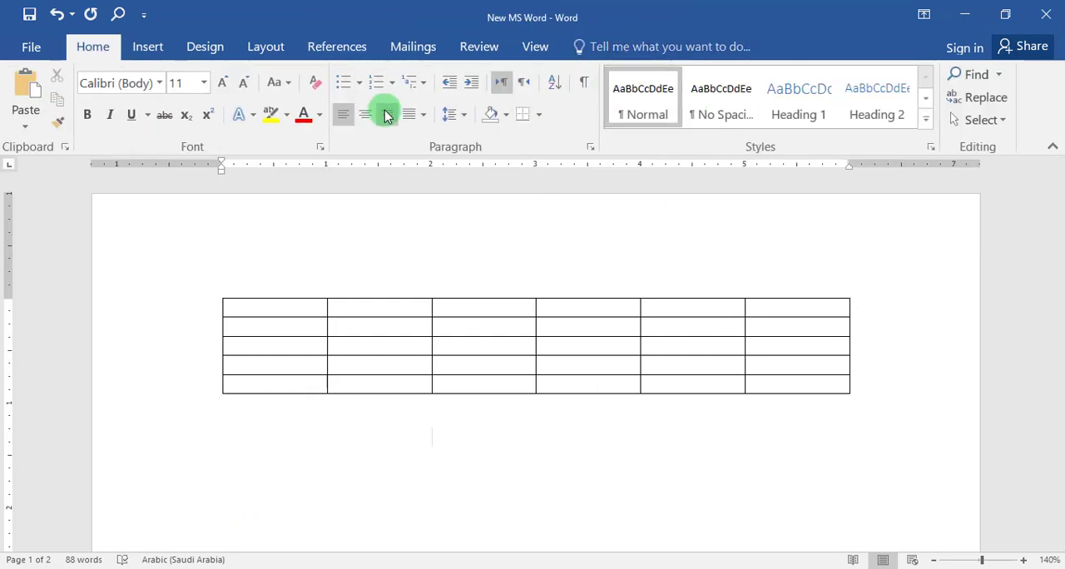
{"action": "left_click", "coordinate": [809, 307]}
{"action": "left_click", "coordinate": [699, 348]}
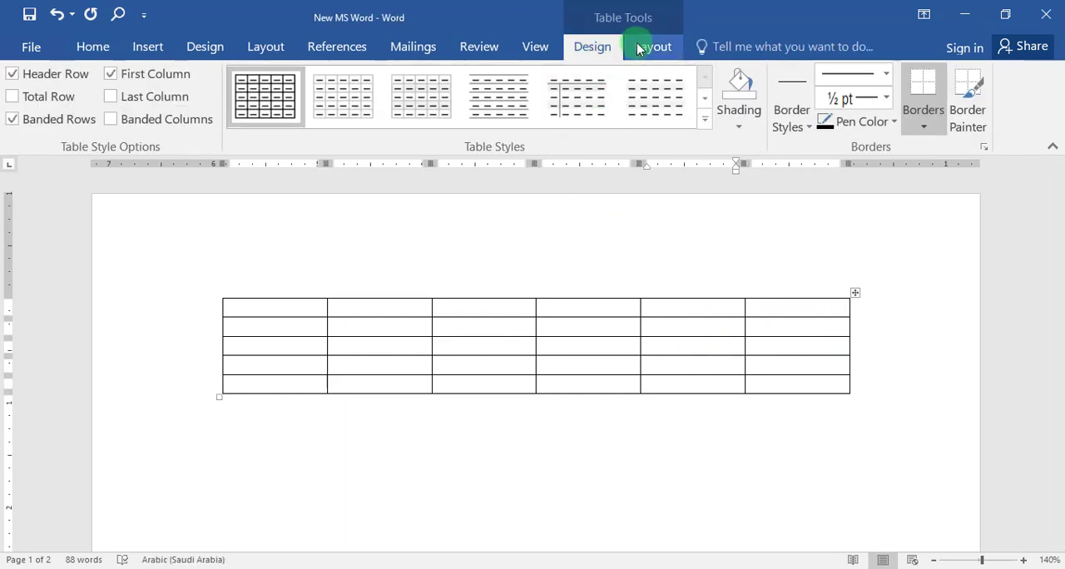
Place the cursor in the filled table on page 2 and display its table design options.
{"action": "left_click", "coordinate": [673, 309]}
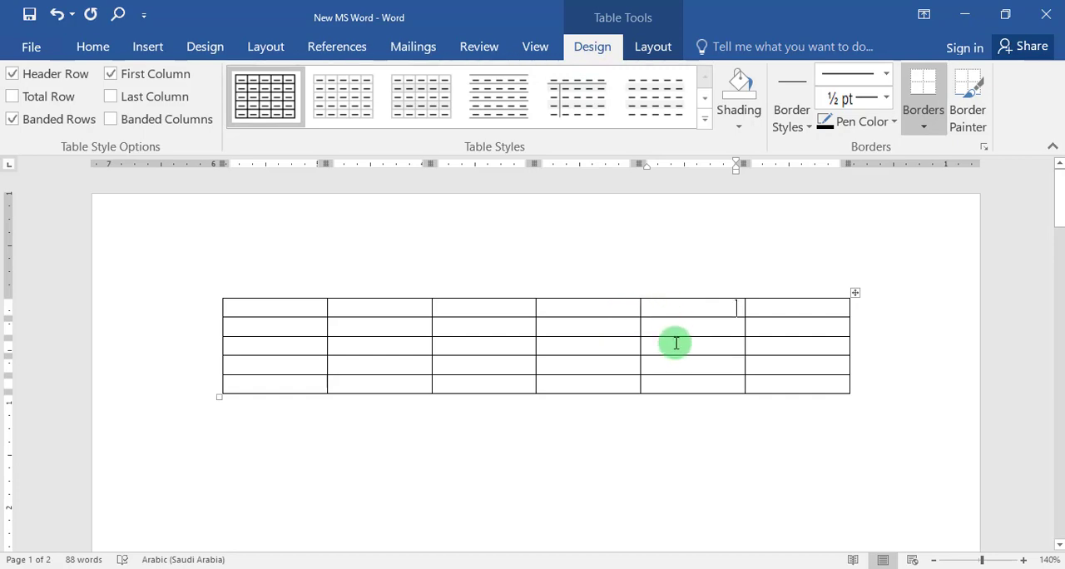
{"action": "left_click", "coordinate": [656, 421]}
{"action": "scroll", "coordinate": [625, 390], "scroll_direction": "down", "scroll_amount": 5}
{"action": "scroll", "coordinate": [626, 390], "scroll_direction": "down", "scroll_amount": 6}
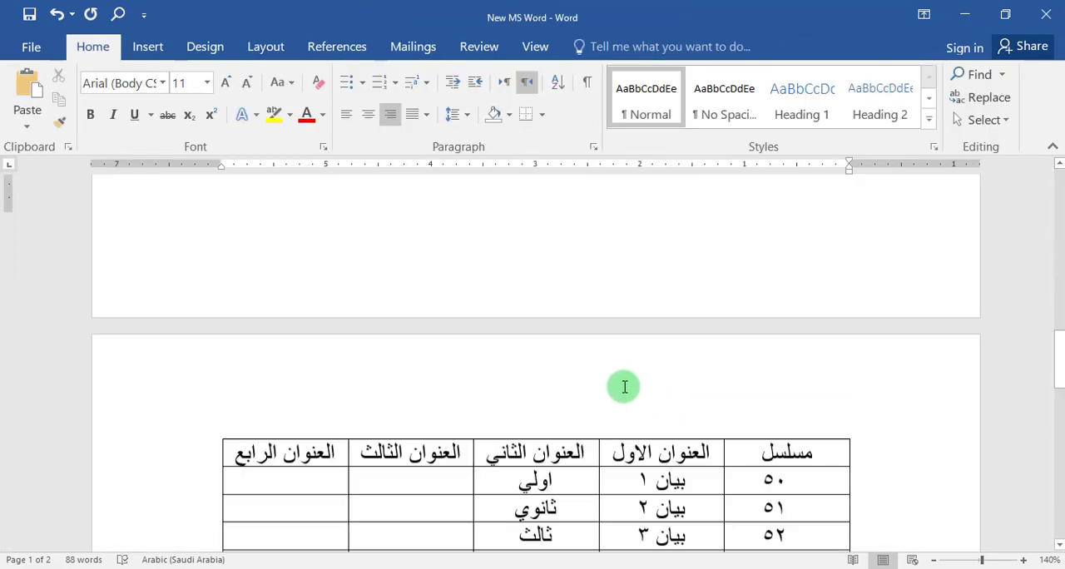
{"action": "scroll", "coordinate": [622, 385], "scroll_direction": "up", "scroll_amount": 3}
{"action": "scroll", "coordinate": [621, 382], "scroll_direction": "up", "scroll_amount": 2}
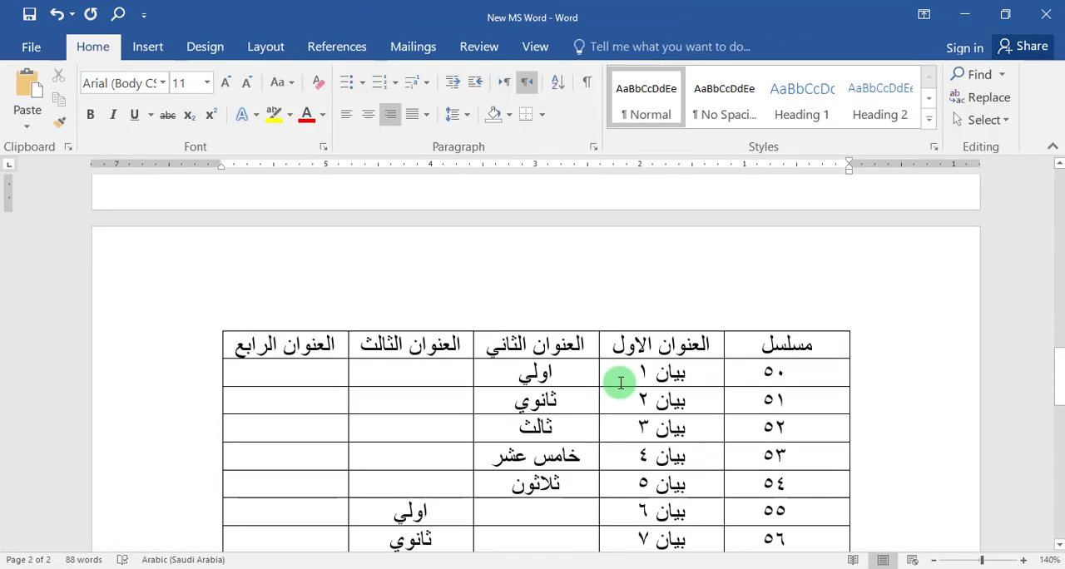
{"action": "scroll", "coordinate": [622, 380], "scroll_direction": "down", "scroll_amount": 2}
{"action": "left_click", "coordinate": [666, 318]}
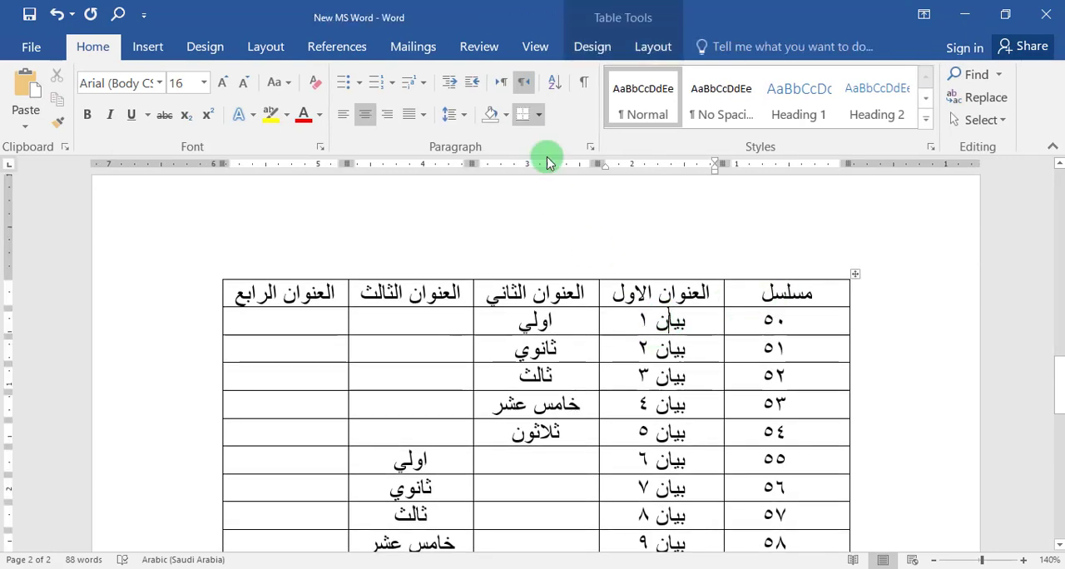
{"action": "left_click", "coordinate": [648, 47]}
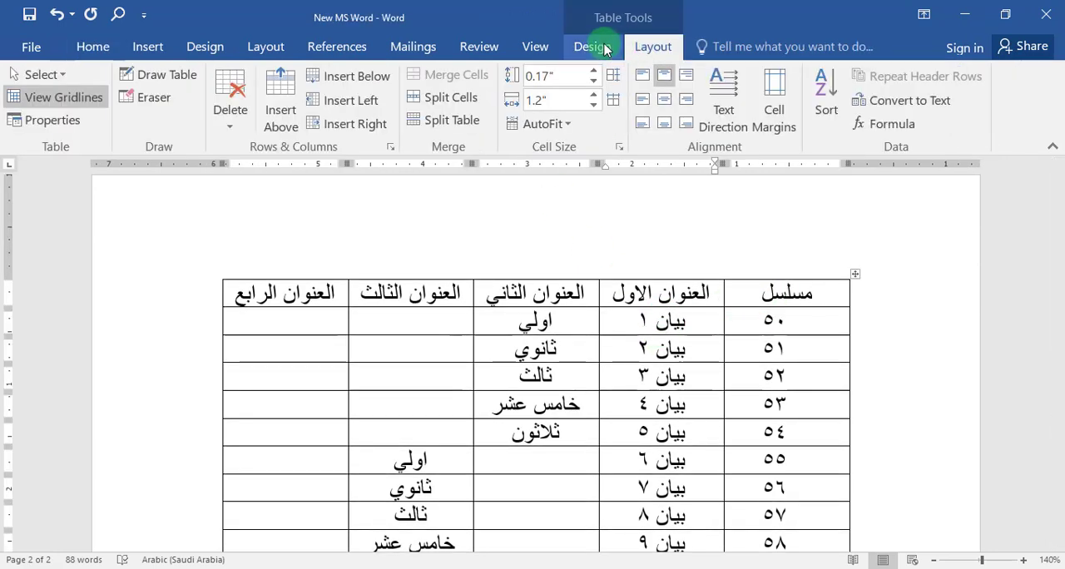
{"action": "left_click", "coordinate": [606, 46]}
{"action": "left_click", "coordinate": [651, 45]}
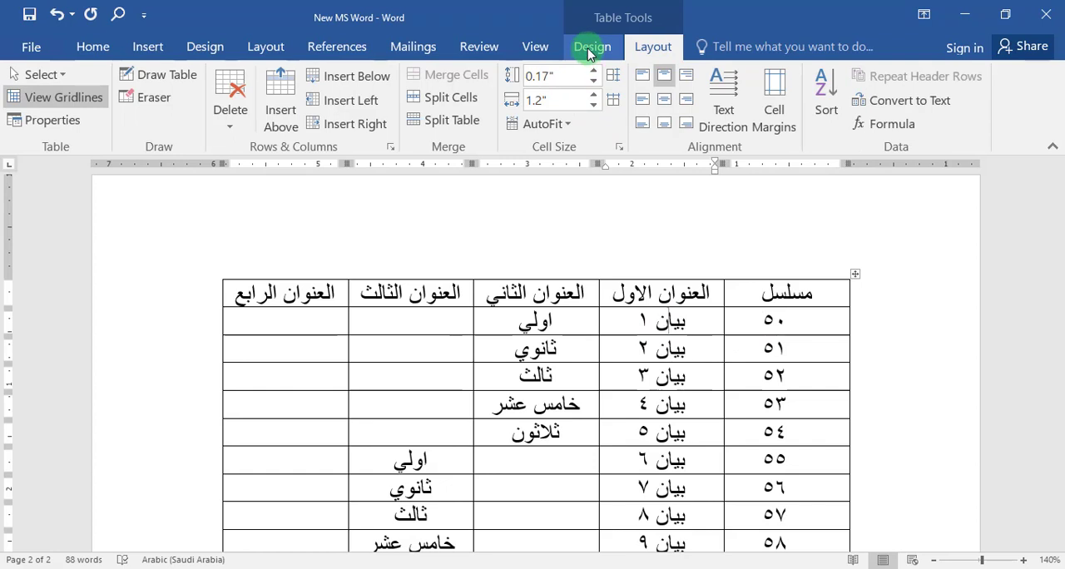
{"action": "left_click", "coordinate": [591, 46]}
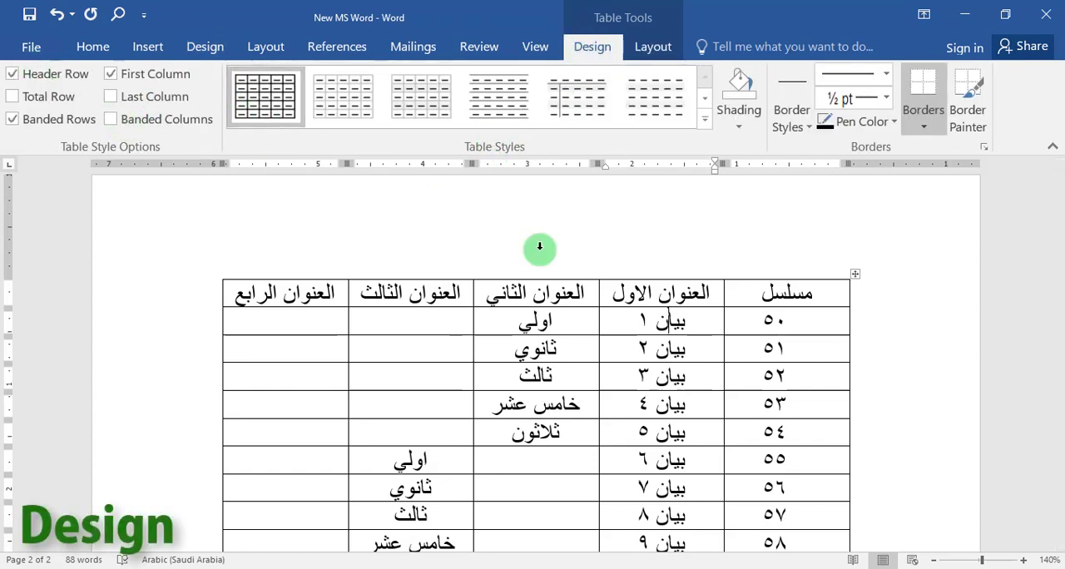
Browse the table style gallery and apply the orange grid style with shaded banded rows to the filled table.
{"action": "left_click", "coordinate": [706, 100]}
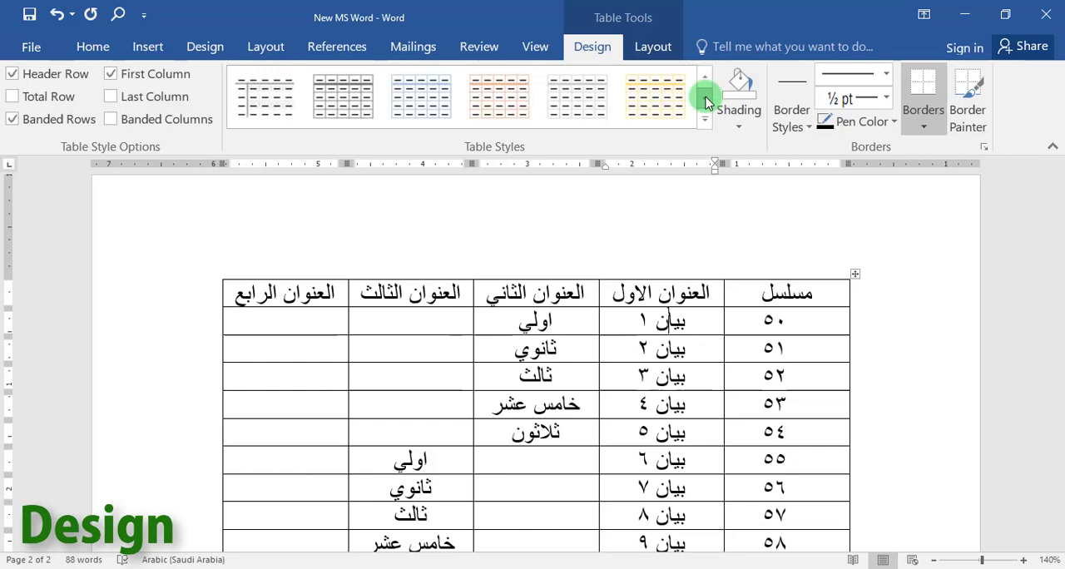
{"action": "left_click", "coordinate": [706, 100]}
{"action": "left_click", "coordinate": [706, 100]}
{"action": "left_click", "coordinate": [706, 100]}
{"action": "left_click", "coordinate": [706, 100]}
{"action": "left_click", "coordinate": [707, 99]}
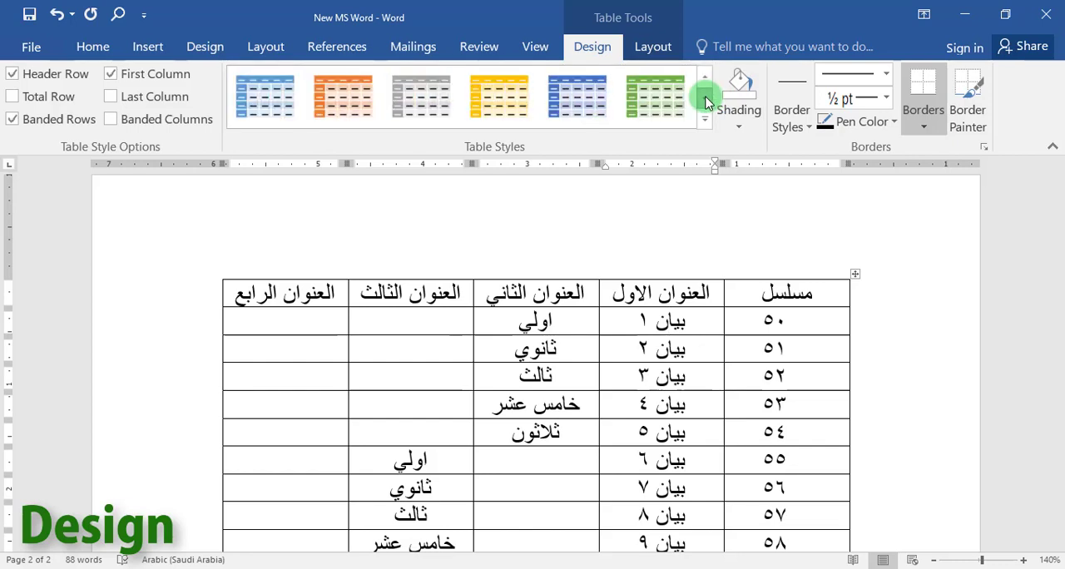
{"action": "left_click", "coordinate": [707, 100]}
{"action": "left_click", "coordinate": [706, 100]}
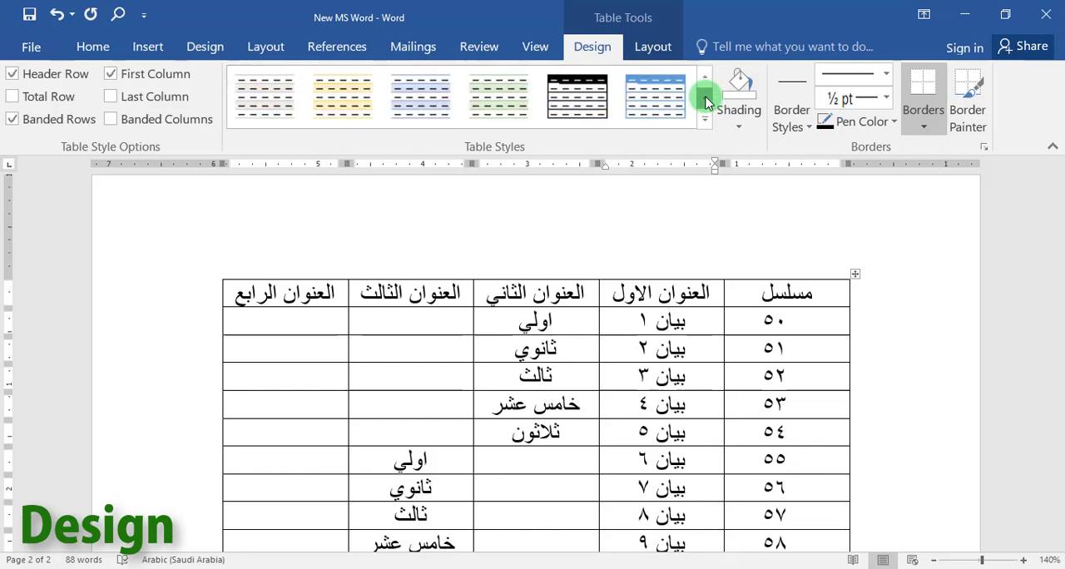
{"action": "left_click", "coordinate": [706, 100]}
{"action": "left_click", "coordinate": [707, 100]}
{"action": "left_click", "coordinate": [706, 100]}
{"action": "left_click", "coordinate": [706, 99]}
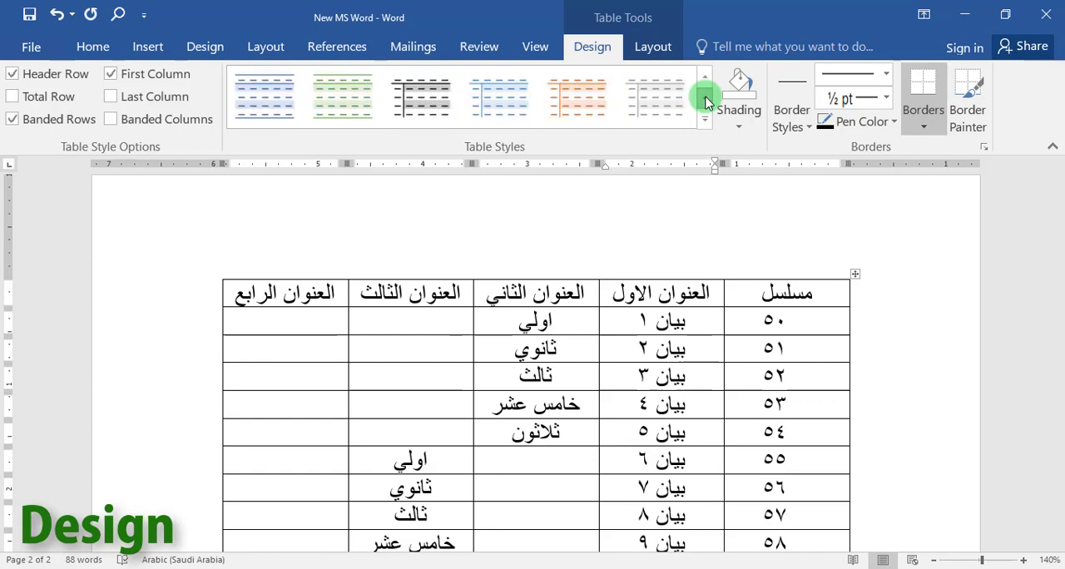
{"action": "left_click", "coordinate": [706, 99]}
{"action": "left_click", "coordinate": [703, 79]}
{"action": "left_click", "coordinate": [703, 79]}
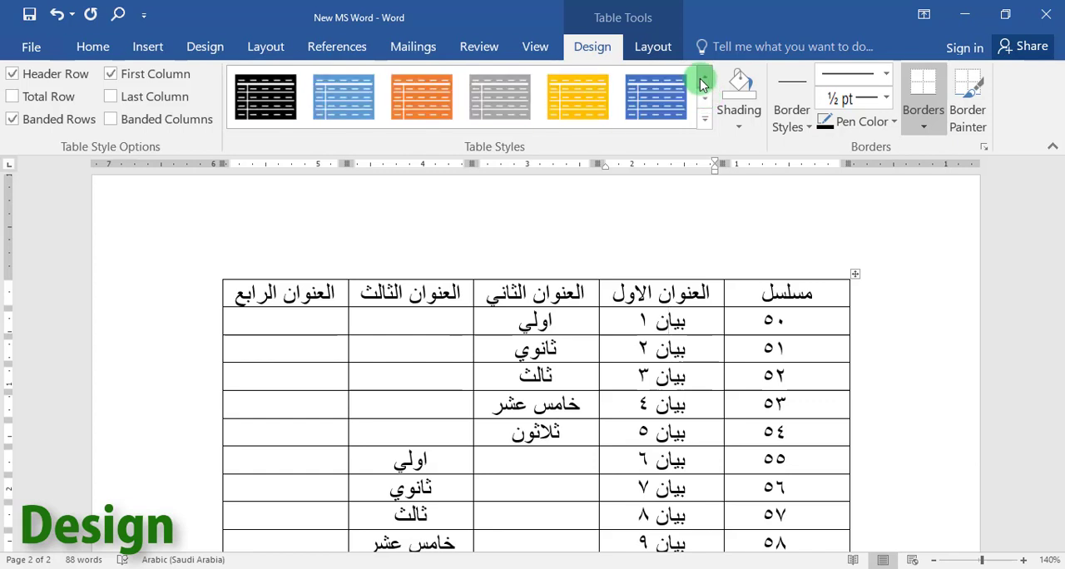
{"action": "left_click", "coordinate": [703, 80]}
{"action": "left_click", "coordinate": [703, 80]}
{"action": "left_click", "coordinate": [703, 81]}
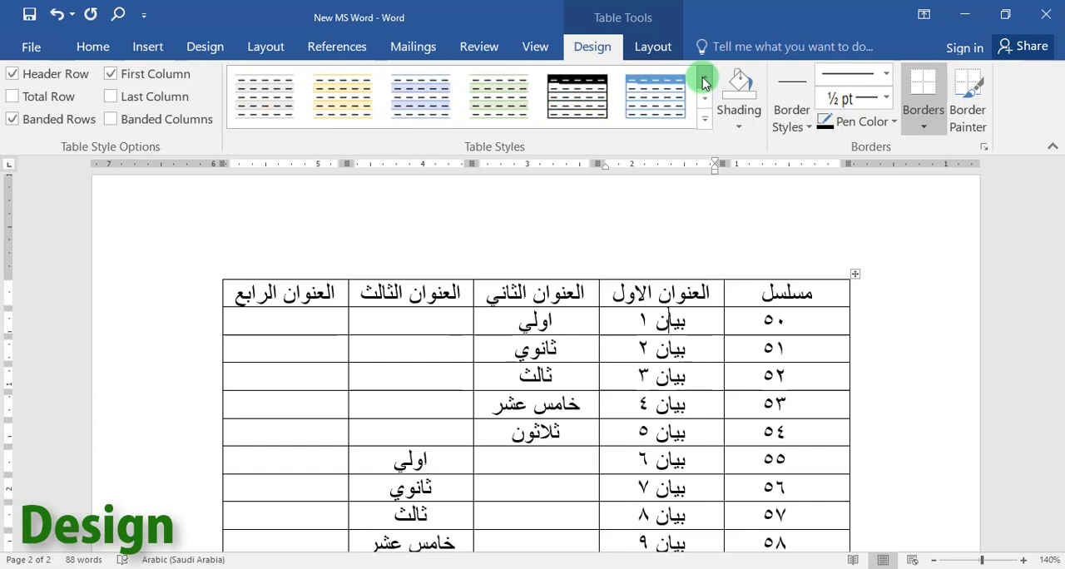
{"action": "left_click", "coordinate": [703, 81]}
{"action": "left_click", "coordinate": [703, 81]}
{"action": "left_click", "coordinate": [703, 81]}
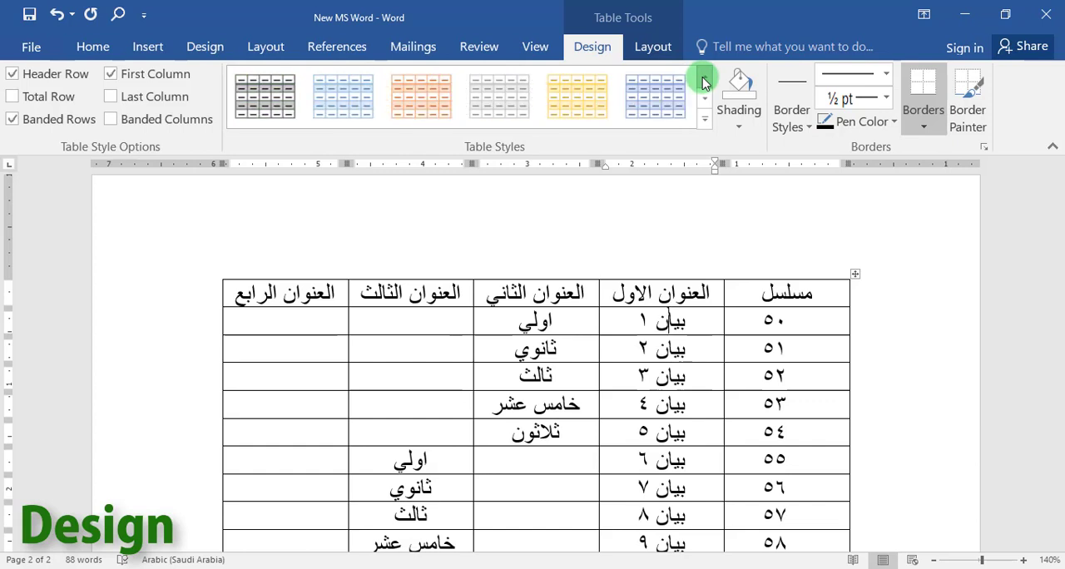
{"action": "left_click", "coordinate": [418, 96]}
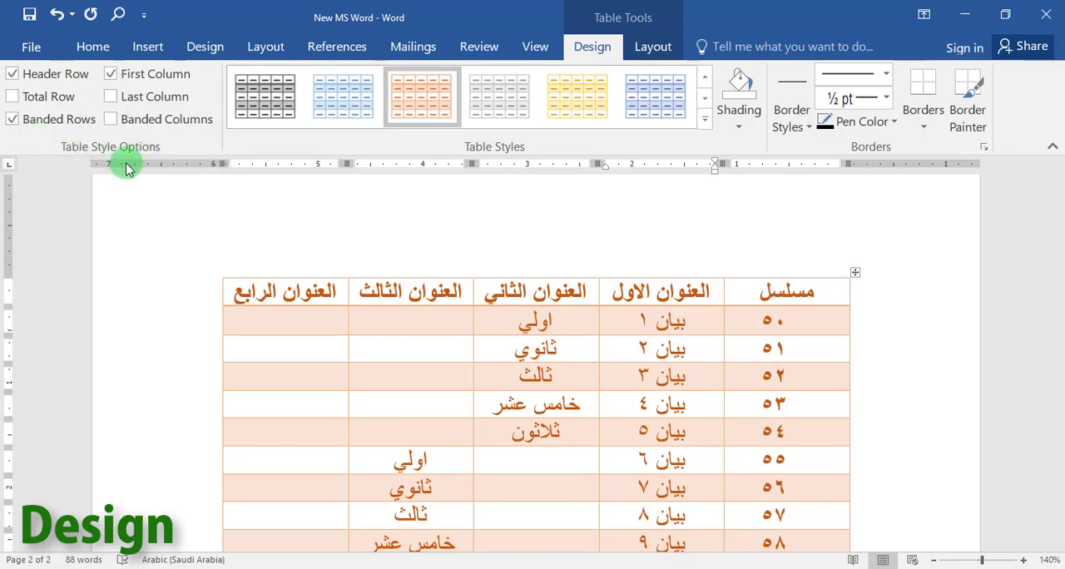
With the cursor in the table's fourth column, switch the Banded Rows option off and back on.
{"action": "left_click", "coordinate": [381, 324]}
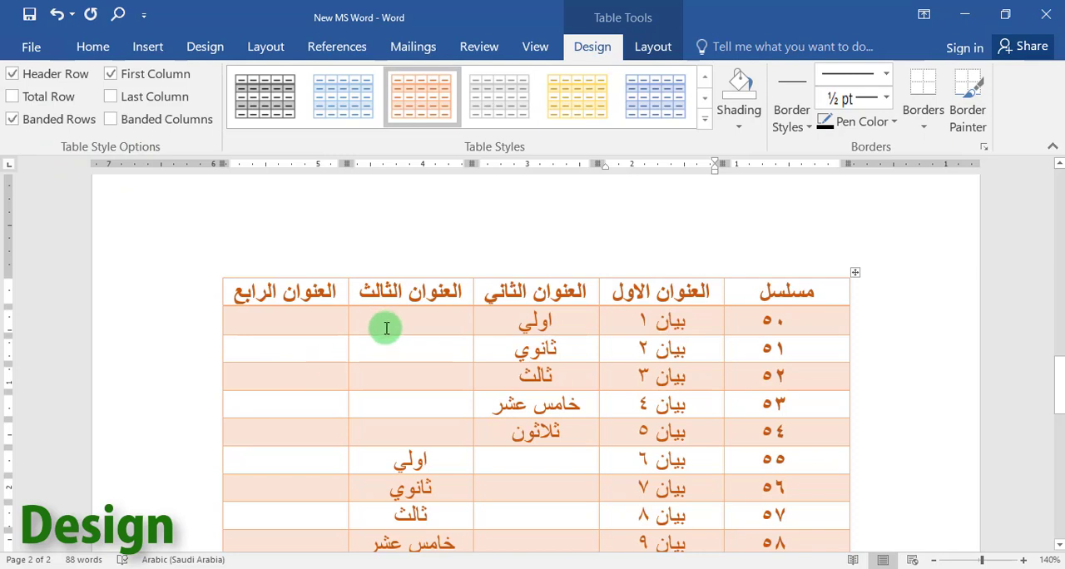
{"action": "left_click", "coordinate": [14, 120]}
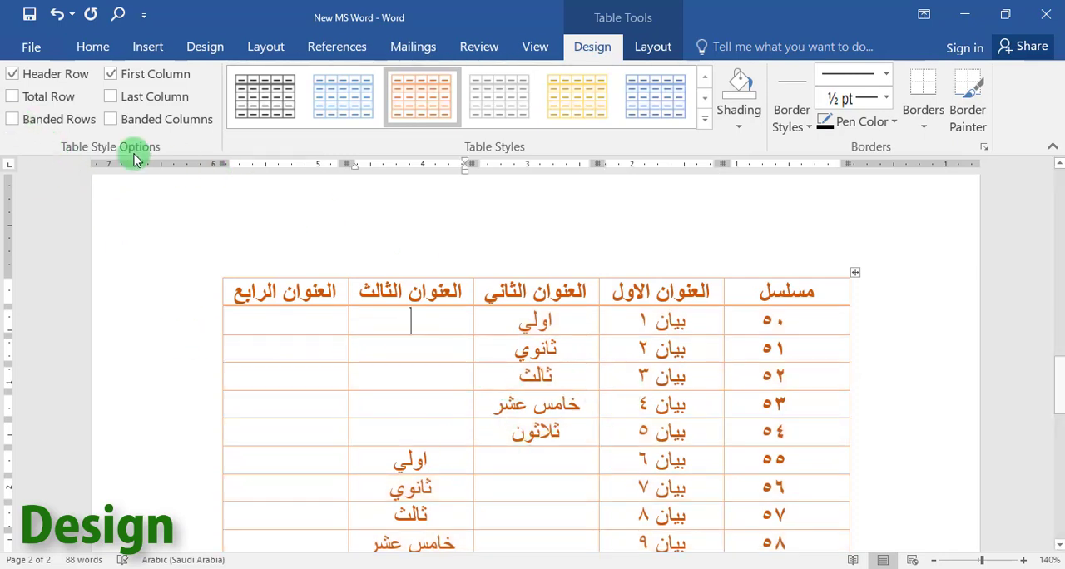
{"action": "left_click", "coordinate": [14, 121]}
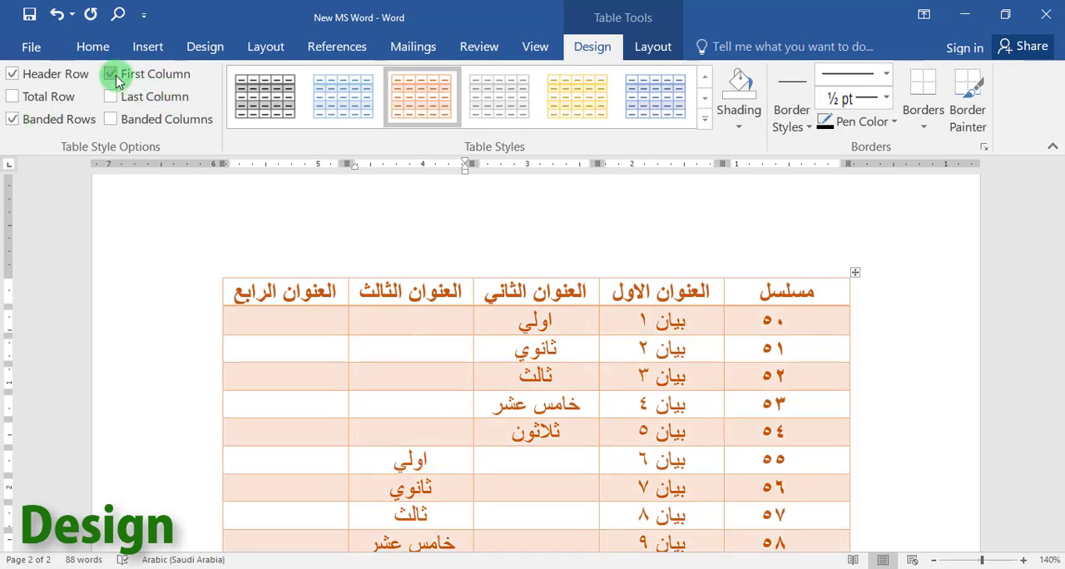
Switch the First Column formatting off and back on, and do the same with Header Row.
{"action": "left_click", "coordinate": [114, 75]}
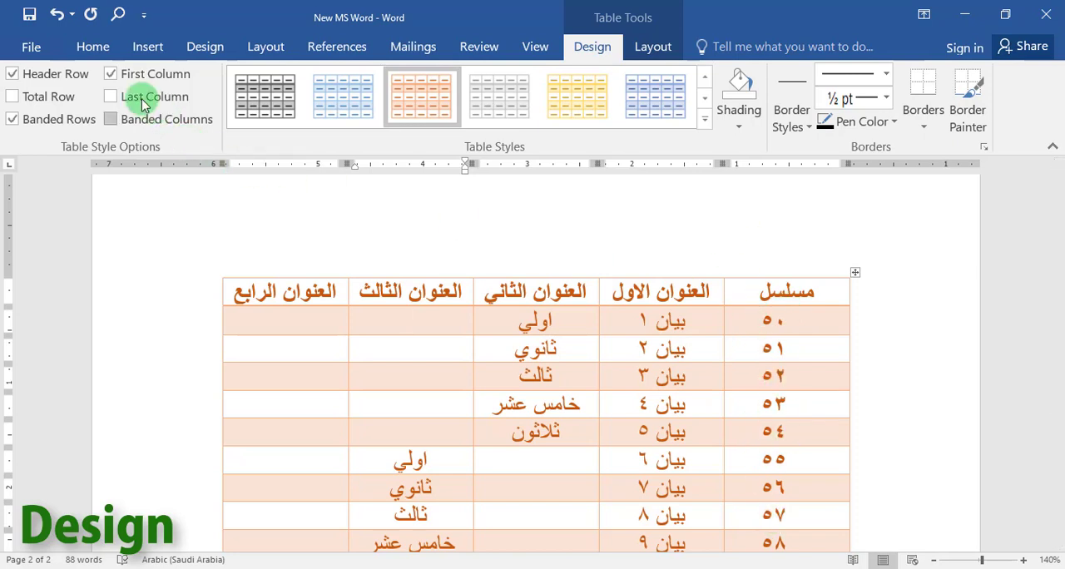
{"action": "left_click", "coordinate": [111, 74]}
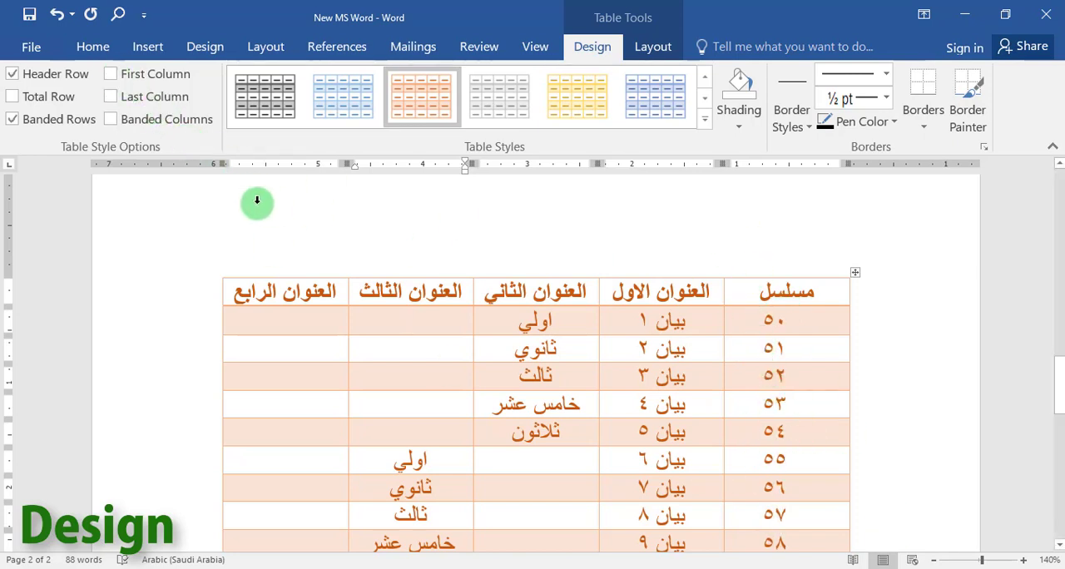
{"action": "left_click", "coordinate": [112, 79]}
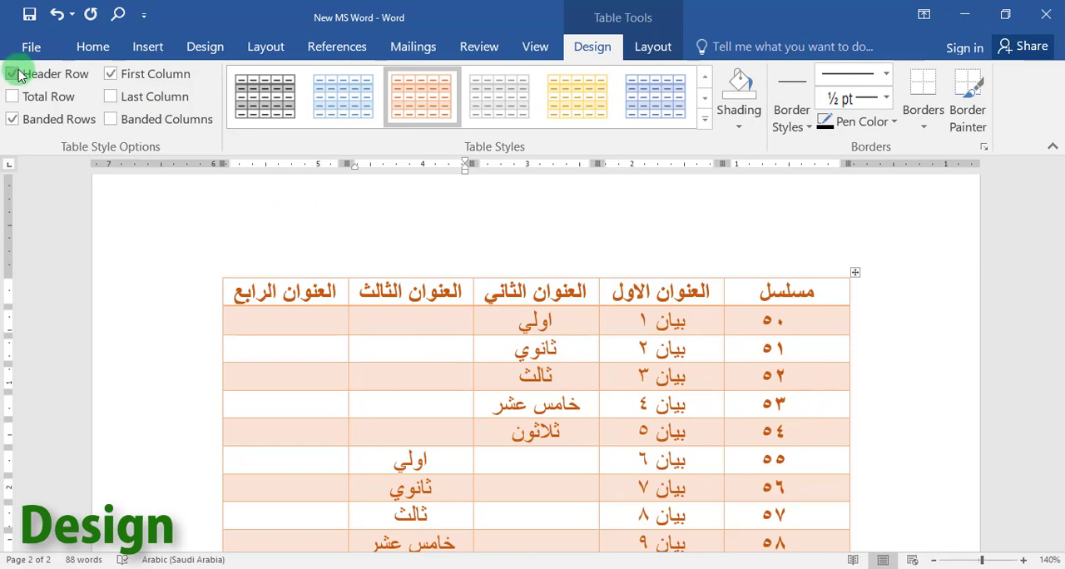
{"action": "left_click", "coordinate": [16, 75]}
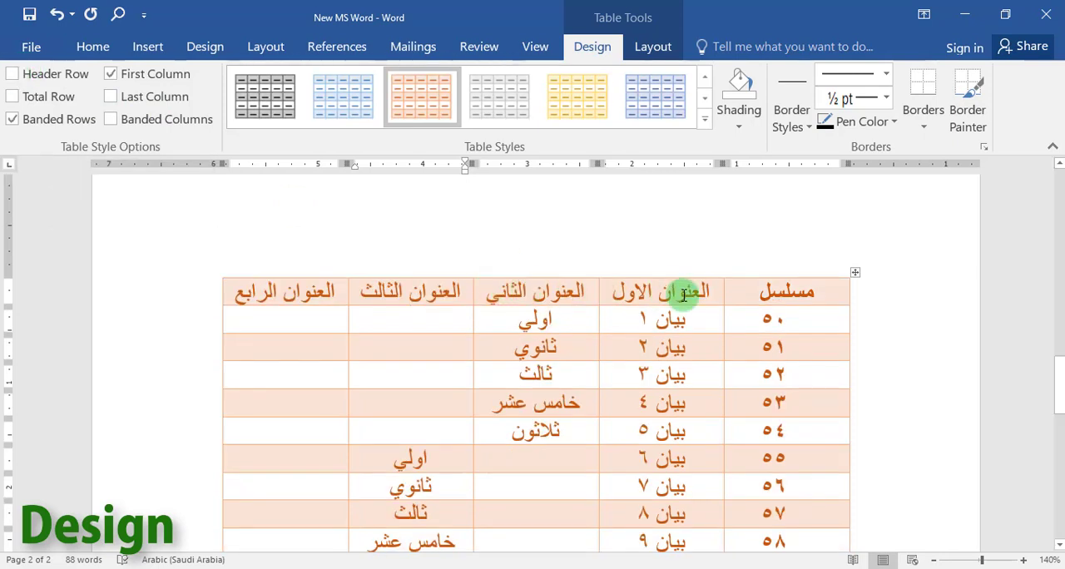
{"action": "left_click", "coordinate": [12, 74]}
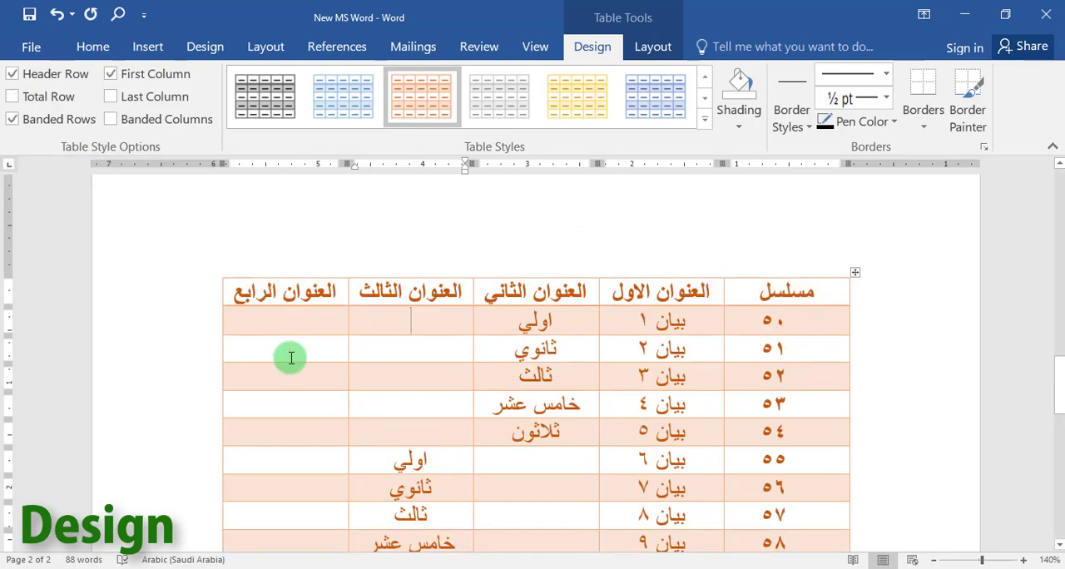
Change the table to the style with a black header row, black borders and unshaded rows.
{"action": "scroll", "coordinate": [486, 437], "scroll_direction": "down", "scroll_amount": 1}
{"action": "scroll", "coordinate": [391, 338], "scroll_direction": "down", "scroll_amount": 3}
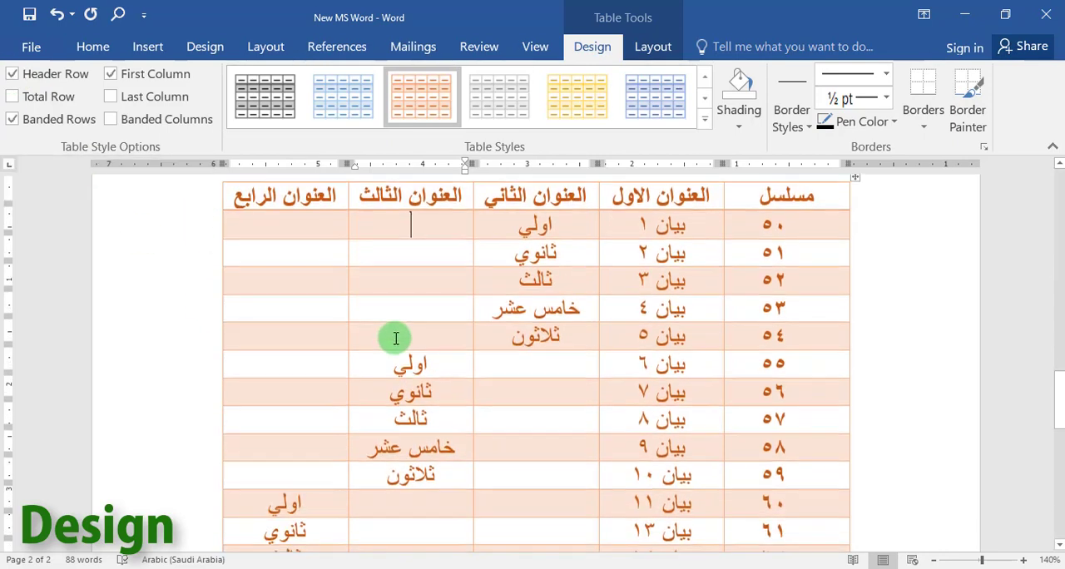
{"action": "left_click", "coordinate": [705, 104]}
{"action": "left_click", "coordinate": [705, 104]}
{"action": "left_click", "coordinate": [704, 104]}
{"action": "left_click", "coordinate": [705, 105]}
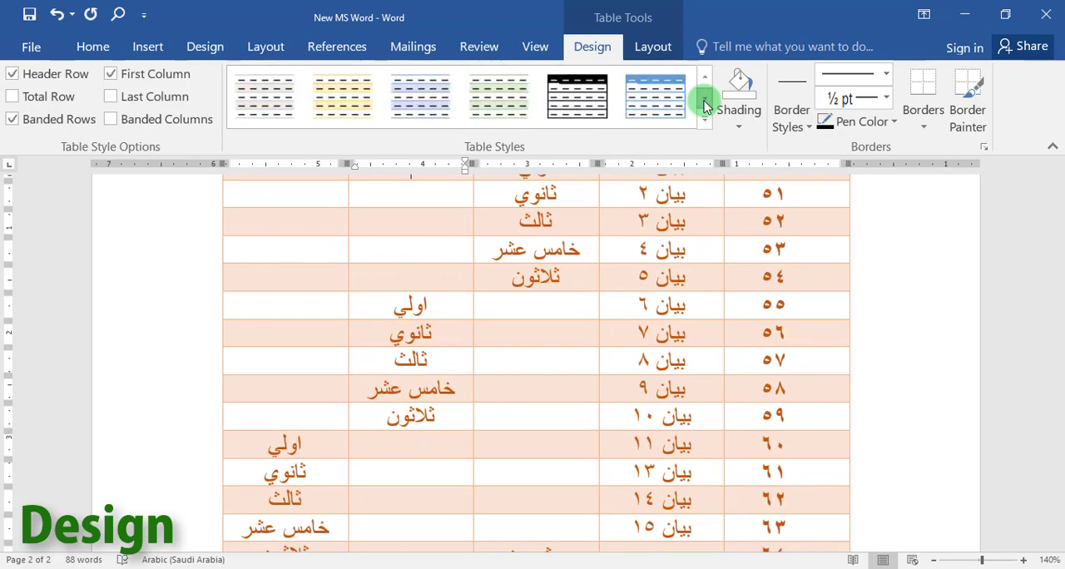
{"action": "left_click", "coordinate": [574, 101]}
Switch the table's Last Column formatting on and back off.
{"action": "scroll", "coordinate": [677, 445], "scroll_direction": "down", "scroll_amount": 7}
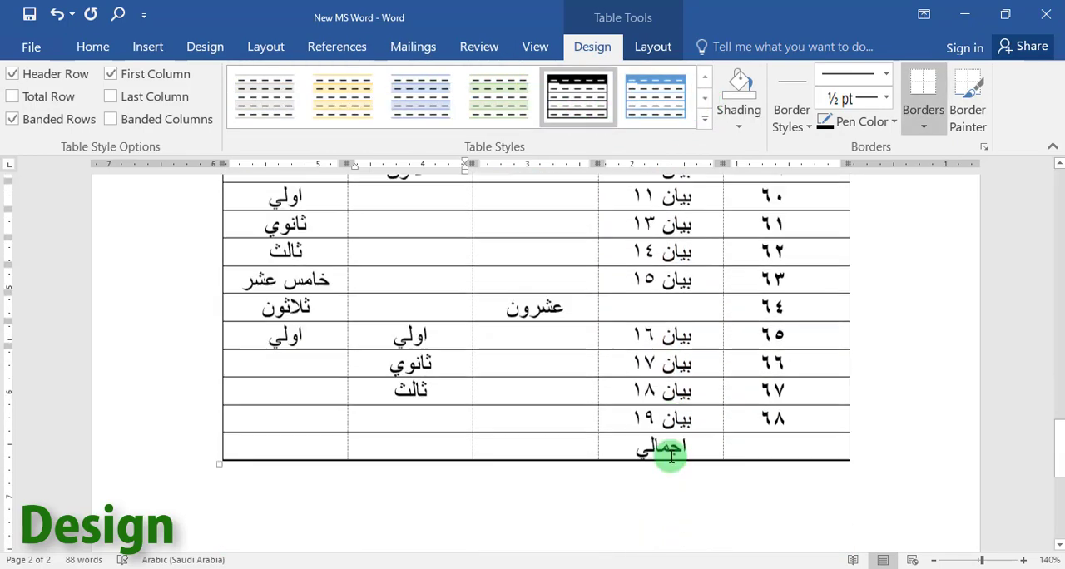
{"action": "scroll", "coordinate": [672, 456], "scroll_direction": "down", "scroll_amount": 3}
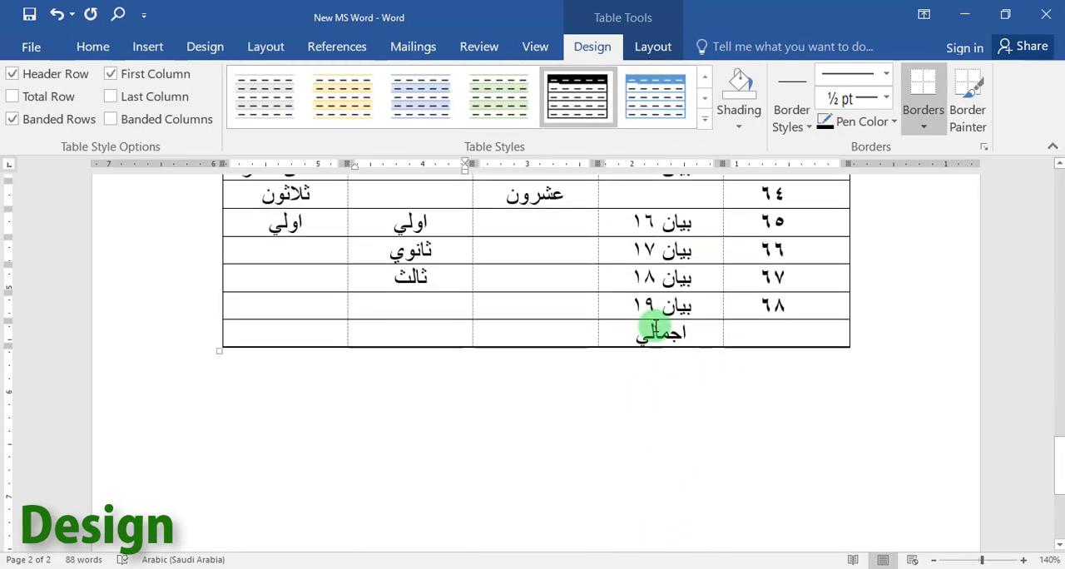
{"action": "left_click", "coordinate": [111, 97]}
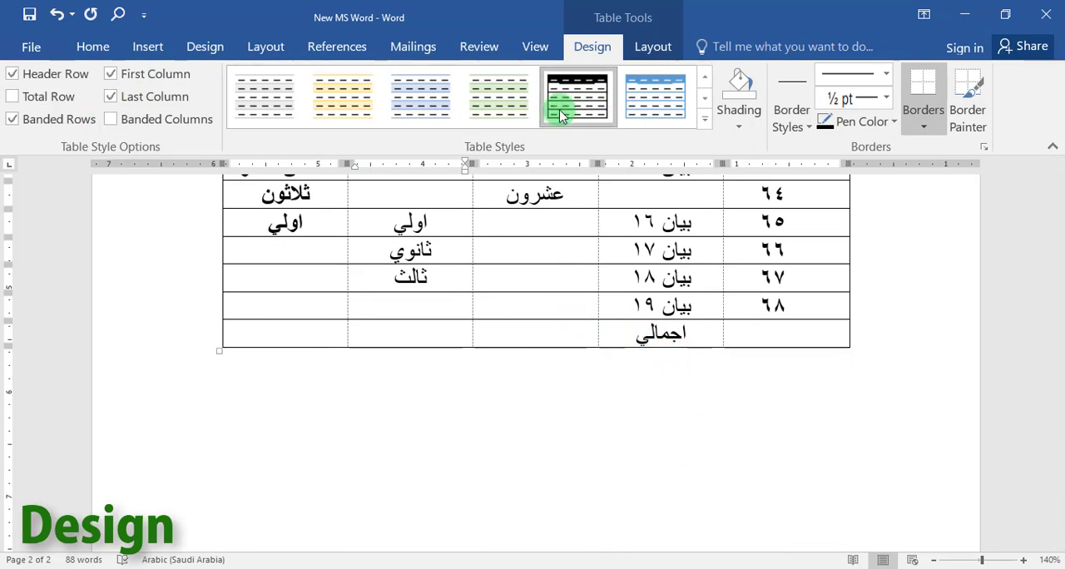
{"action": "left_click", "coordinate": [114, 97]}
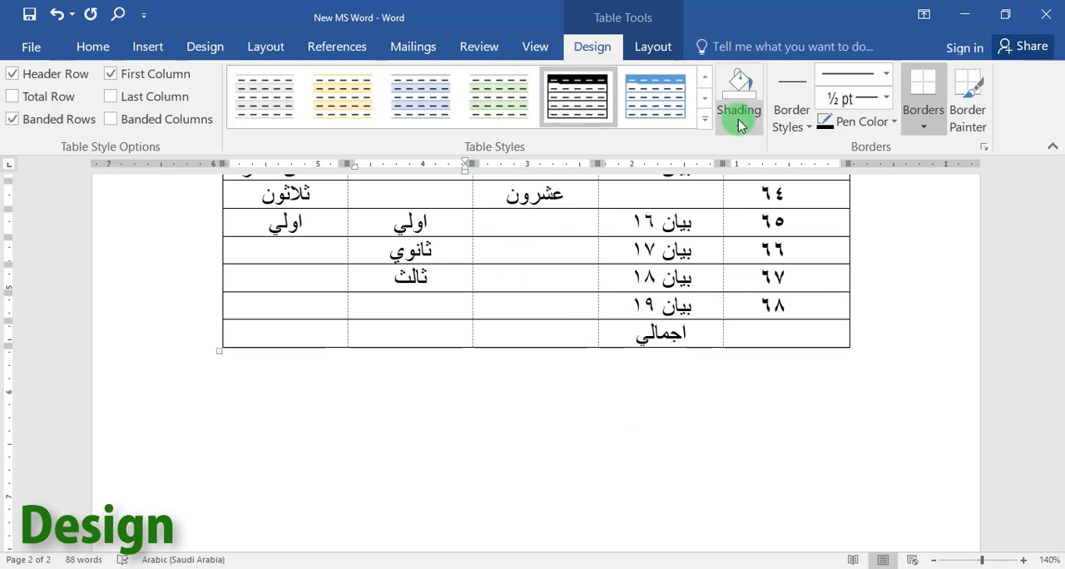
Apply the solid gold-filled table style with white text to the table.
{"action": "left_click", "coordinate": [706, 98]}
{"action": "left_click", "coordinate": [706, 98]}
{"action": "left_click", "coordinate": [706, 98]}
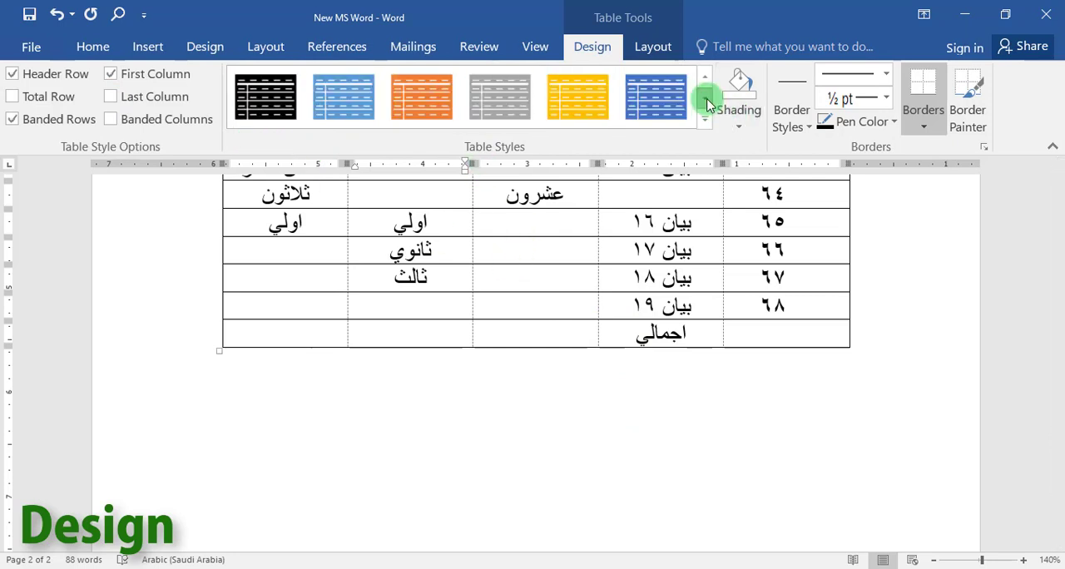
{"action": "left_click", "coordinate": [582, 96]}
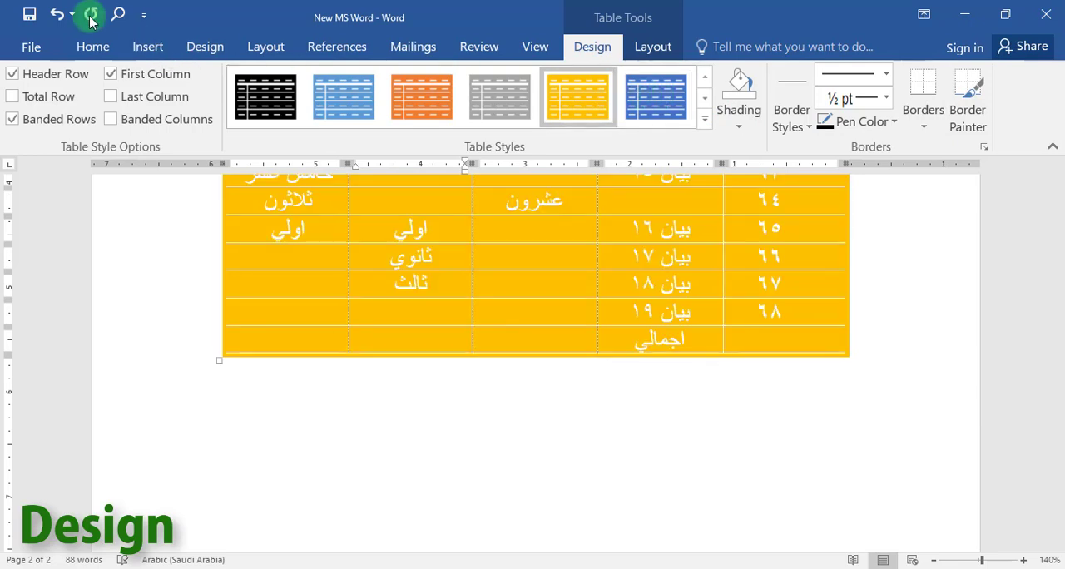
Apply the table style with a black header row and grey banded rows to the table.
{"action": "left_click", "coordinate": [705, 79]}
{"action": "left_click", "coordinate": [704, 97]}
{"action": "left_click", "coordinate": [705, 99]}
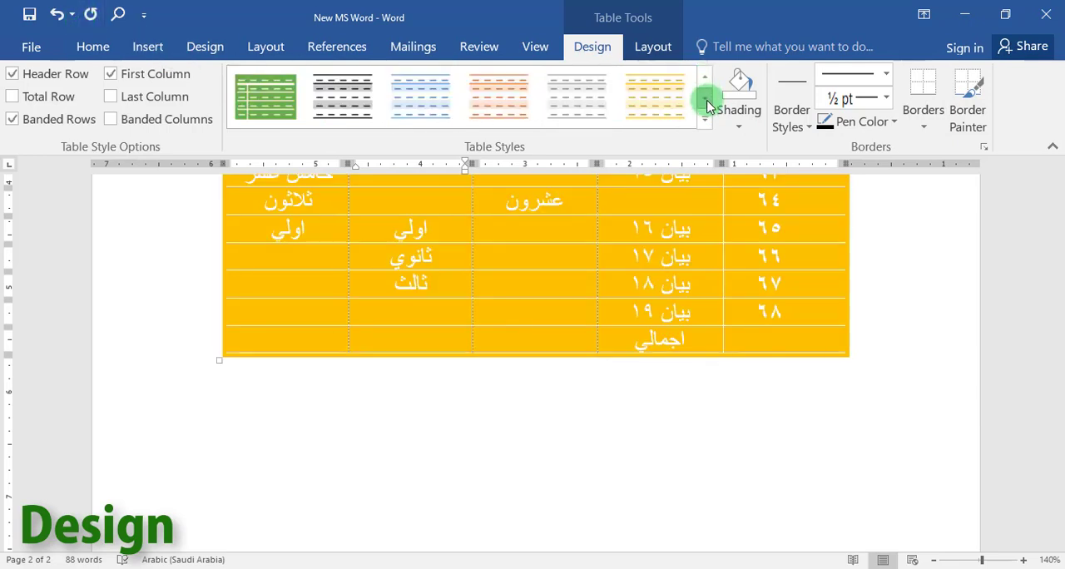
{"action": "left_click", "coordinate": [707, 101]}
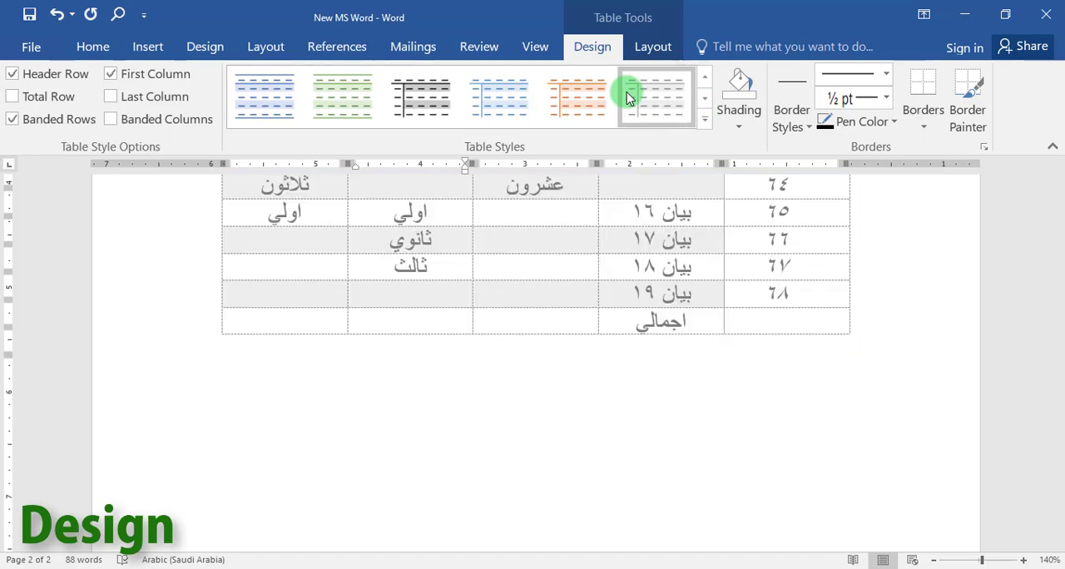
{"action": "left_click", "coordinate": [657, 92]}
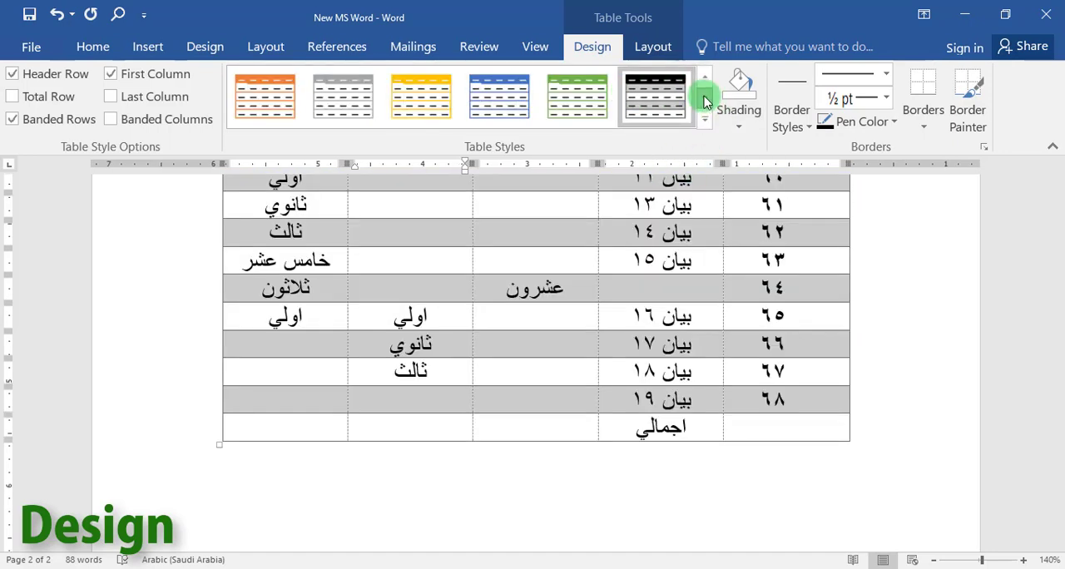
{"action": "left_click", "coordinate": [649, 100]}
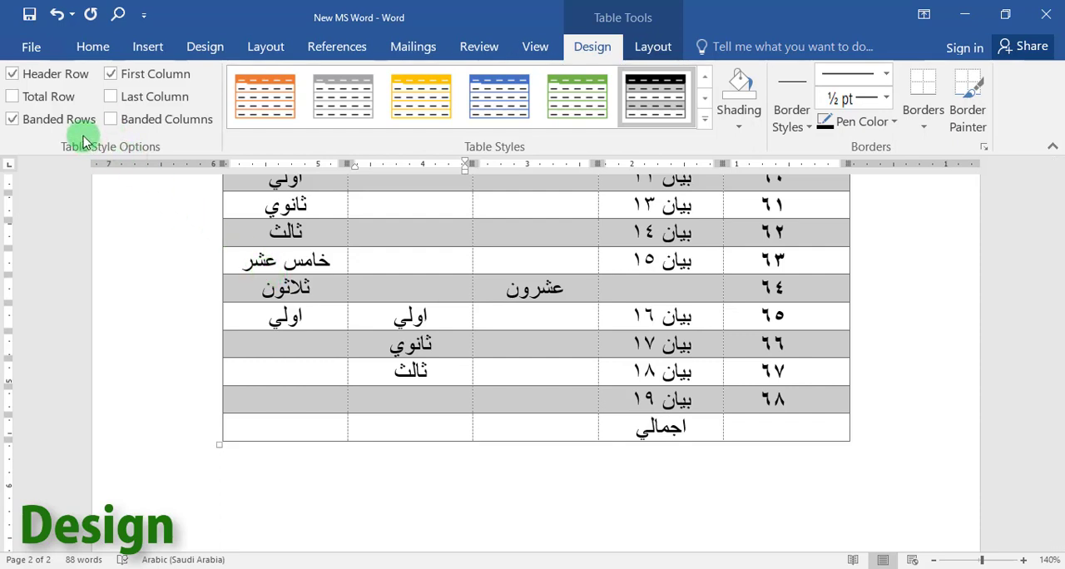
Turn on the table's Last Column formatting and check the result along the rows.
{"action": "left_click", "coordinate": [112, 98]}
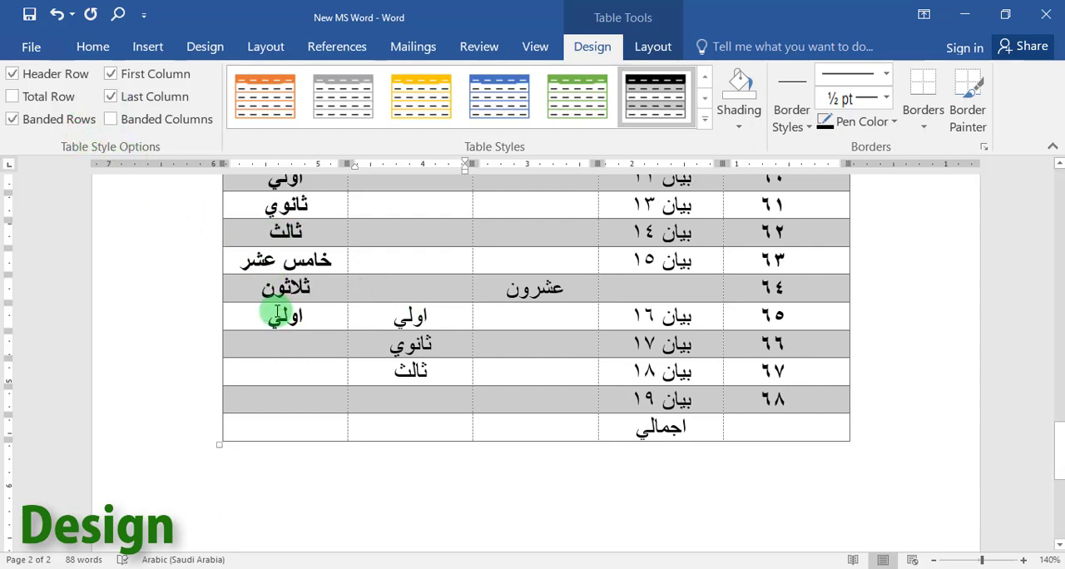
{"action": "scroll", "coordinate": [278, 309], "scroll_direction": "up", "scroll_amount": 3}
{"action": "scroll", "coordinate": [278, 307], "scroll_direction": "down", "scroll_amount": 2}
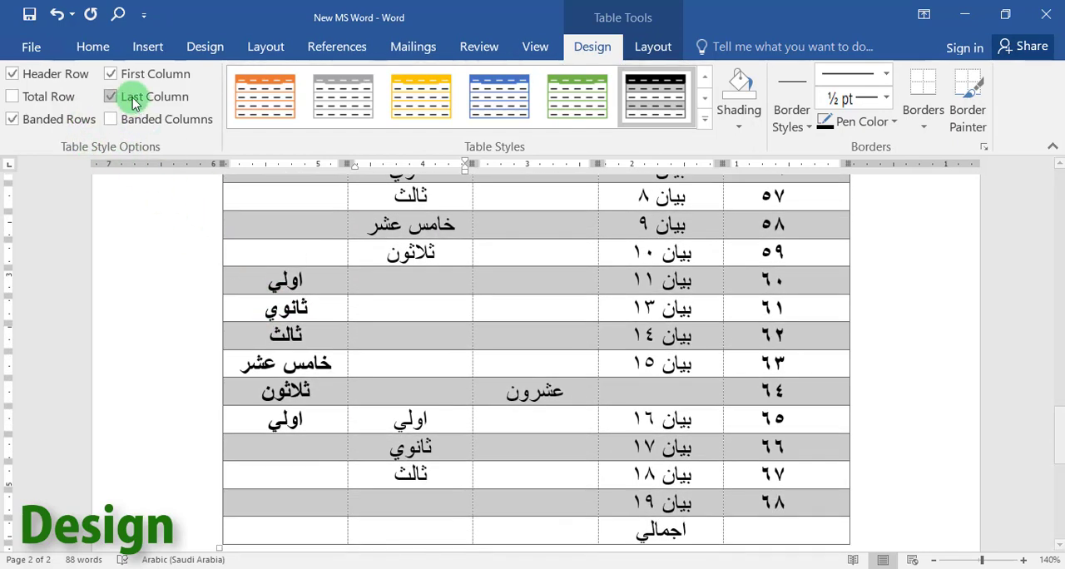
Turn on the table's Total Row formatting, then switch off both Total Row and Last Column formatting.
{"action": "left_click", "coordinate": [17, 99]}
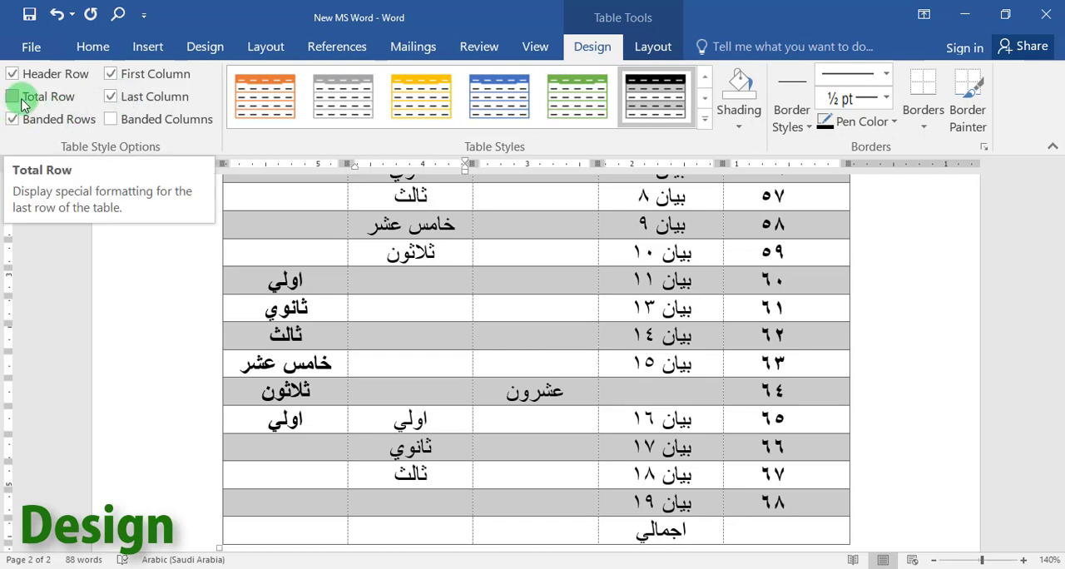
{"action": "scroll", "coordinate": [657, 490], "scroll_direction": "down", "scroll_amount": 2}
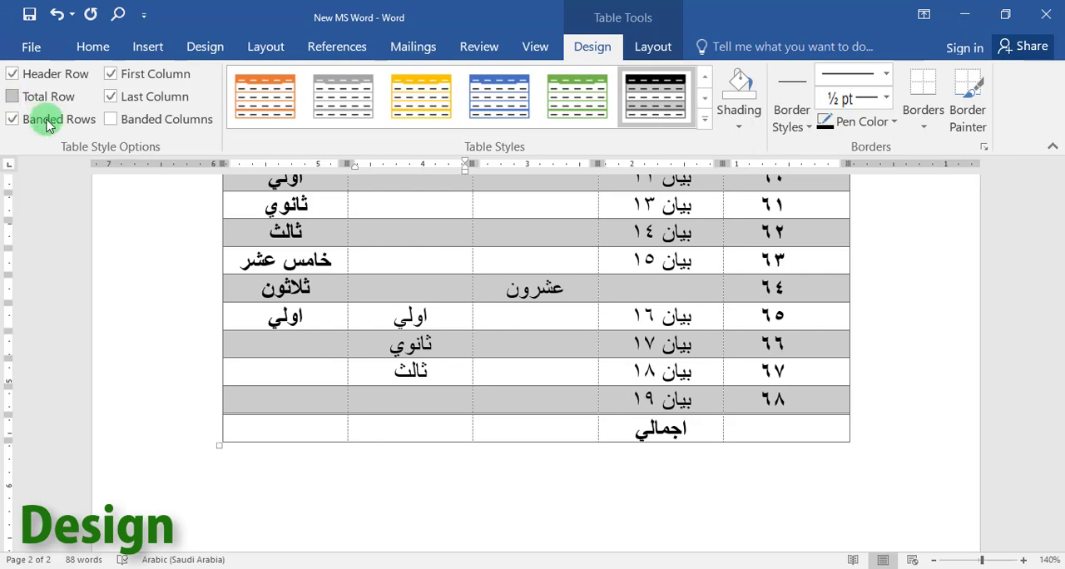
{"action": "left_click", "coordinate": [111, 96]}
{"action": "scroll", "coordinate": [329, 300], "scroll_direction": "up", "scroll_amount": 3}
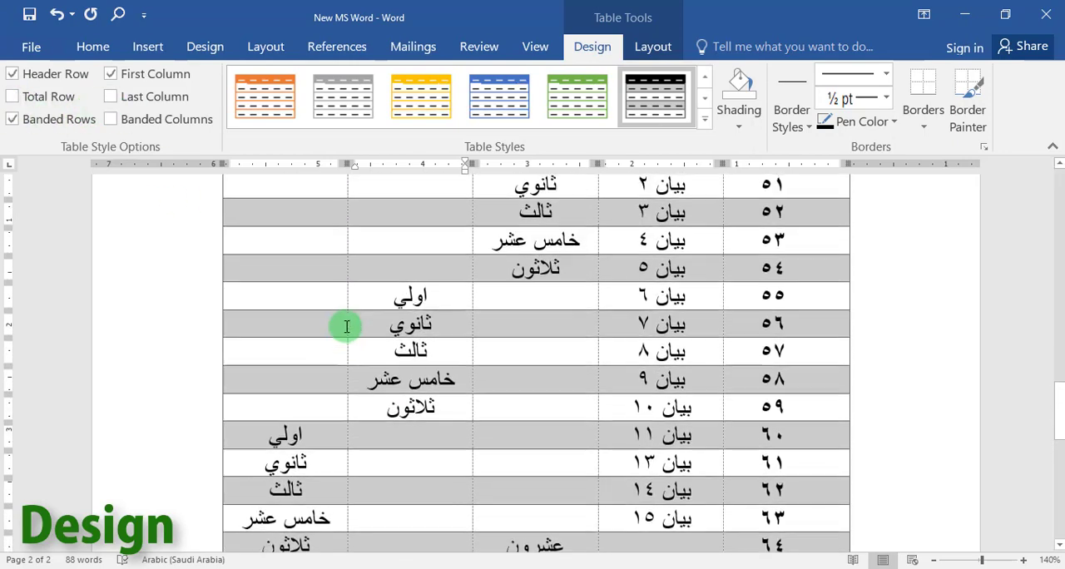
{"action": "scroll", "coordinate": [346, 326], "scroll_direction": "up", "scroll_amount": 2}
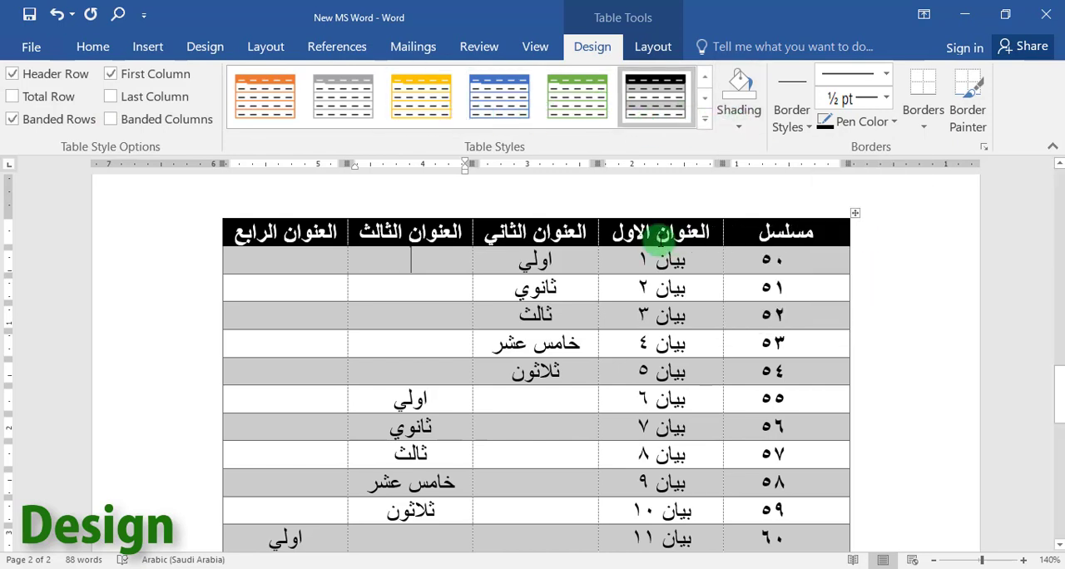
Select the whole table and shade it with the lightest green theme color.
{"action": "left_click", "coordinate": [738, 125]}
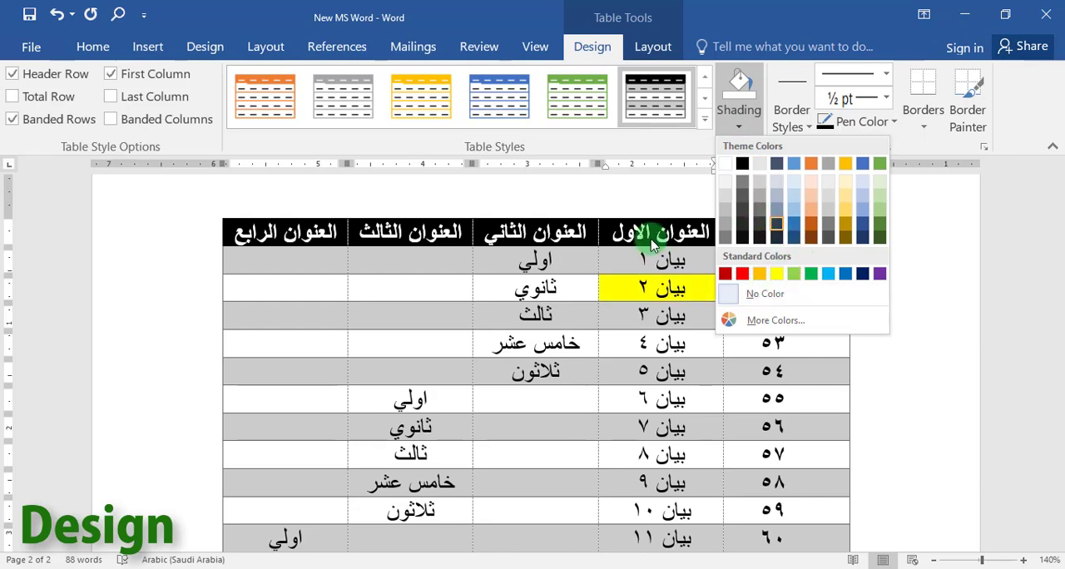
{"action": "left_click", "coordinate": [840, 224]}
{"action": "left_click", "coordinate": [850, 216]}
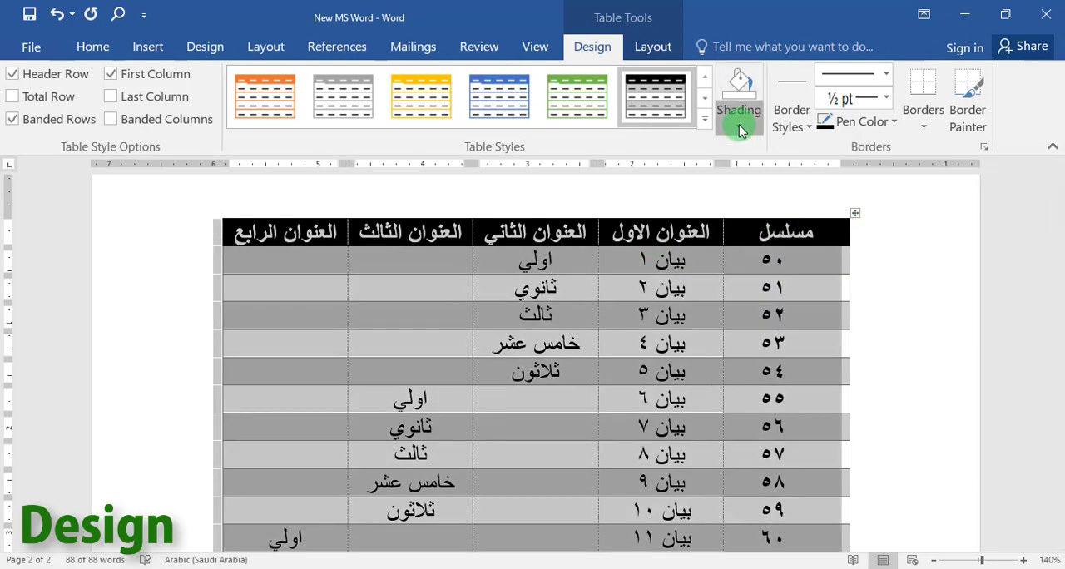
{"action": "left_click", "coordinate": [738, 126]}
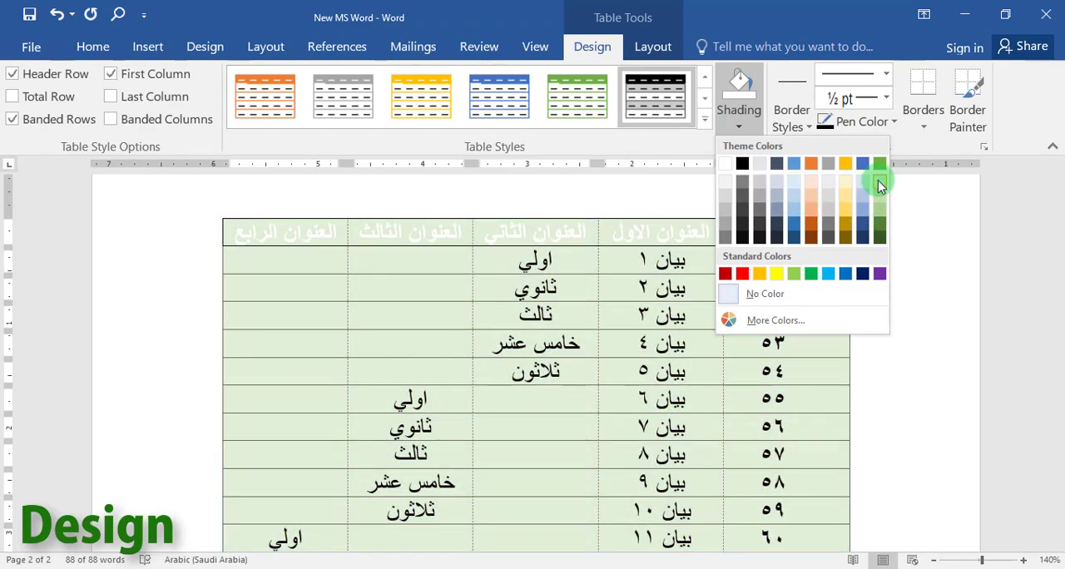
{"action": "left_click", "coordinate": [878, 180]}
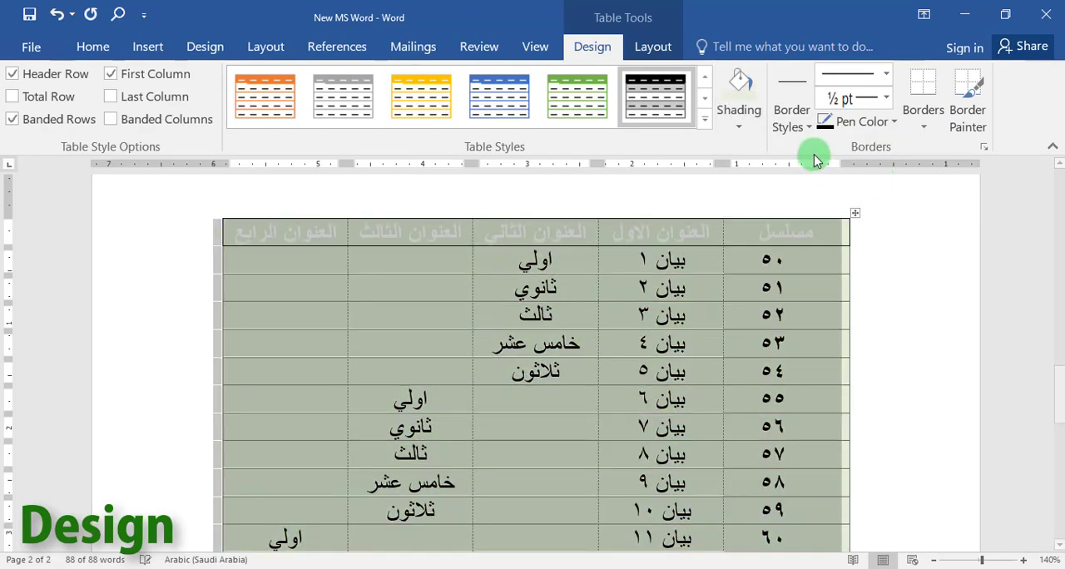
Choose the black double-line border style and paint it beneath the first data row's cells in the first two columns (٥٠ and بيان ١).
{"action": "left_click", "coordinate": [806, 128]}
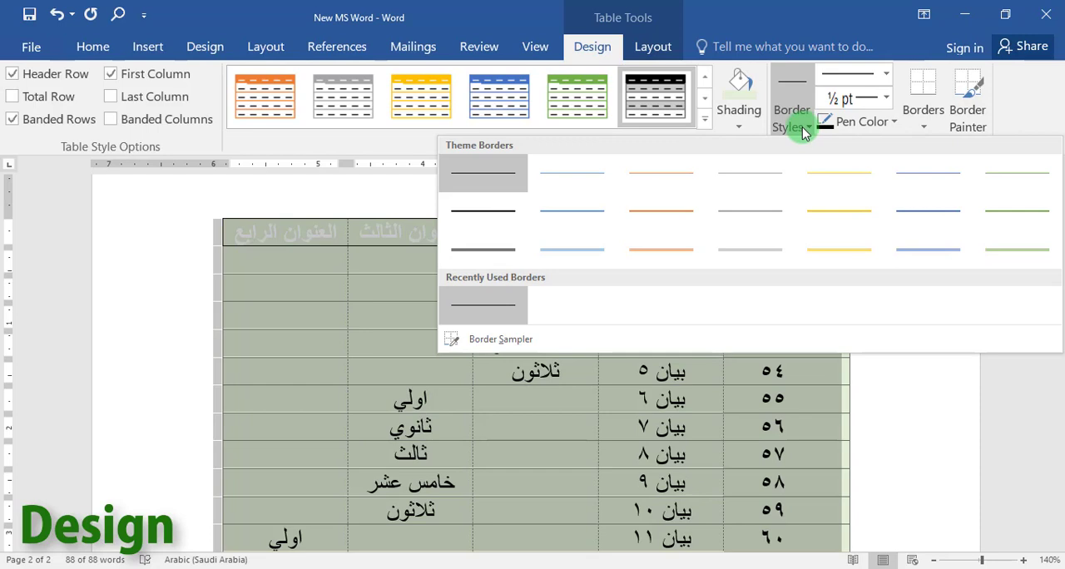
{"action": "left_click", "coordinate": [486, 245]}
{"action": "mouse_move", "coordinate": [620, 234]}
{"action": "left_mouse_down"}
{"action": "mouse_move", "coordinate": [621, 280]}
{"action": "mouse_move", "coordinate": [630, 268]}
{"action": "left_mouse_up"}
{"action": "left_click", "coordinate": [766, 266]}
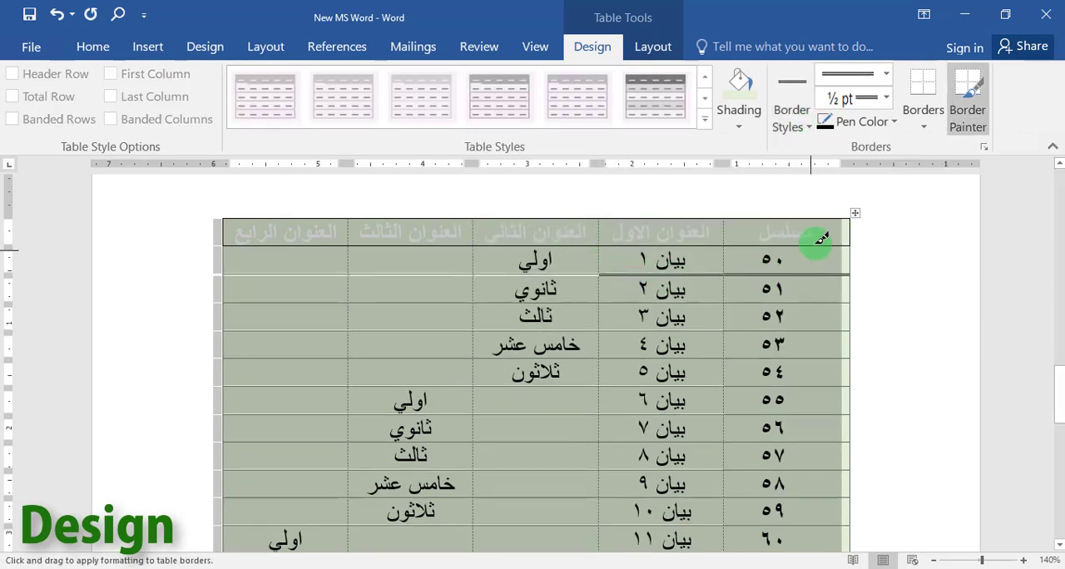
Set the double line's weight to 1 ½ pt and apply it as the table's inside horizontal borders.
{"action": "left_click", "coordinate": [875, 104]}
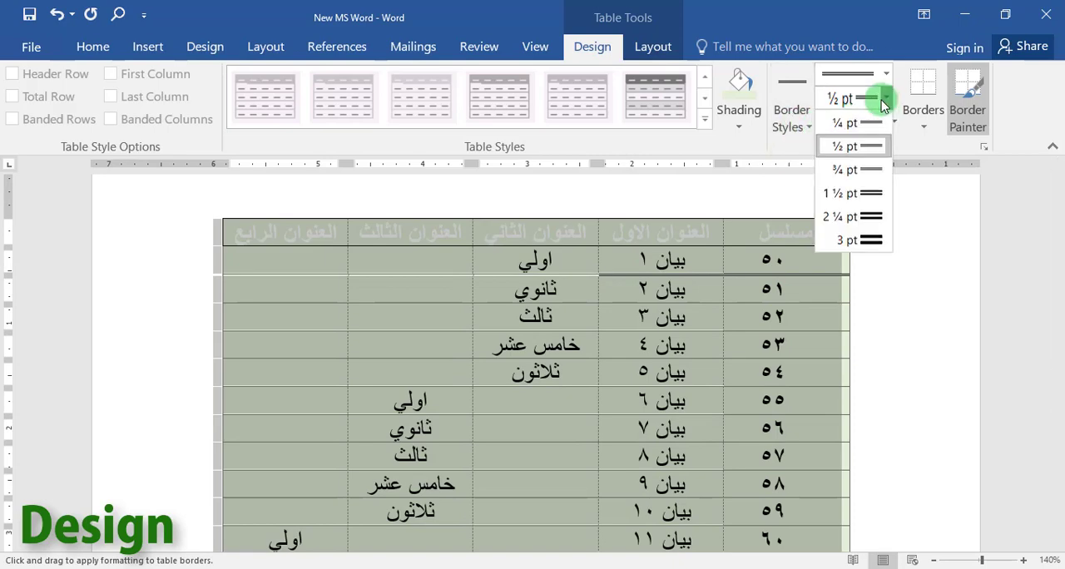
{"action": "left_click", "coordinate": [873, 194]}
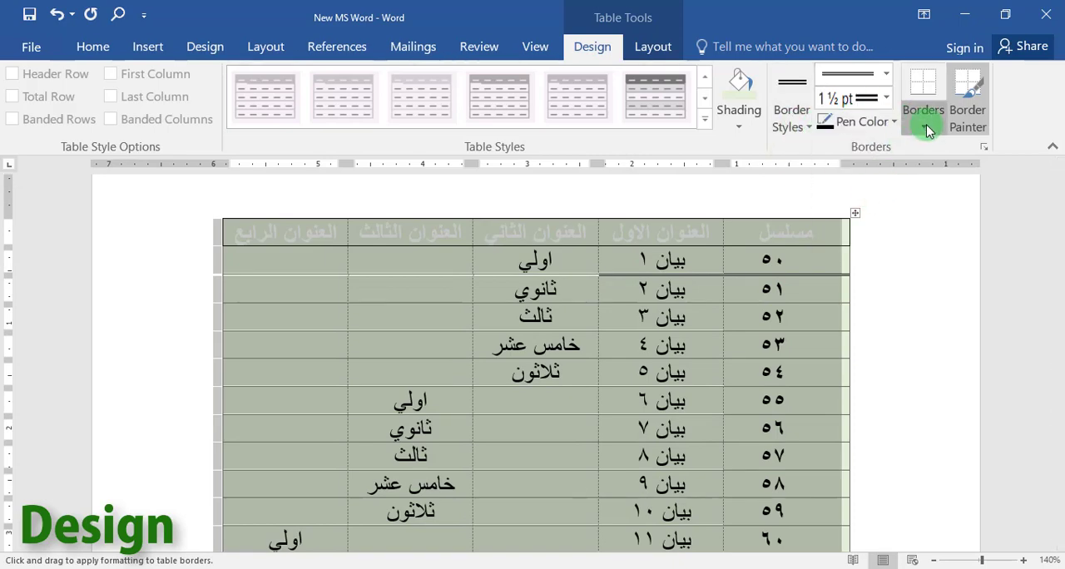
{"action": "left_click", "coordinate": [927, 128]}
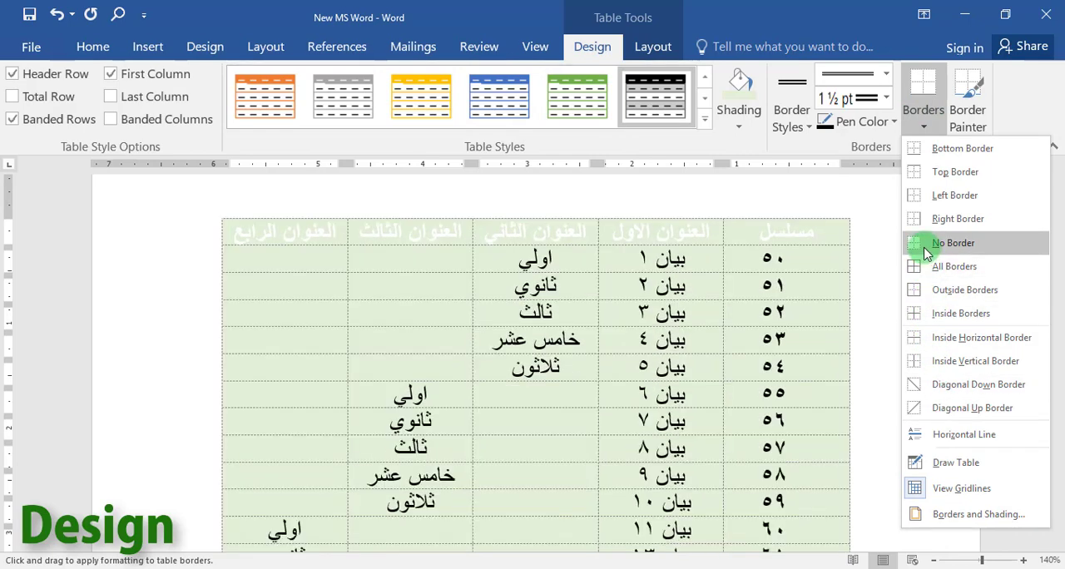
{"action": "left_click", "coordinate": [940, 338]}
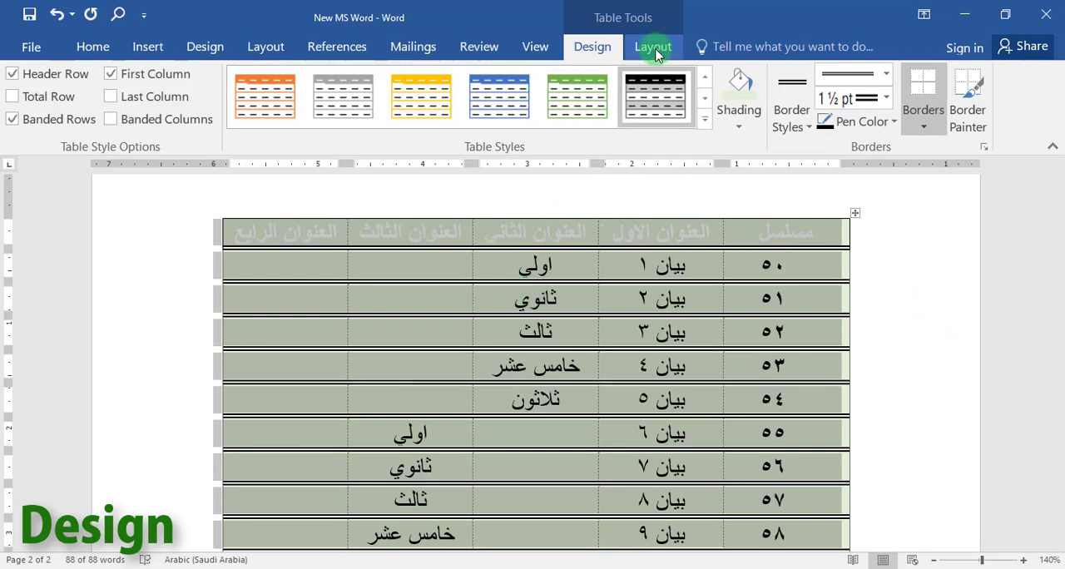
Undo the recent border, shading and Last Column changes to the table.
{"action": "left_click", "coordinate": [64, 20]}
{"action": "left_click", "coordinate": [64, 20]}
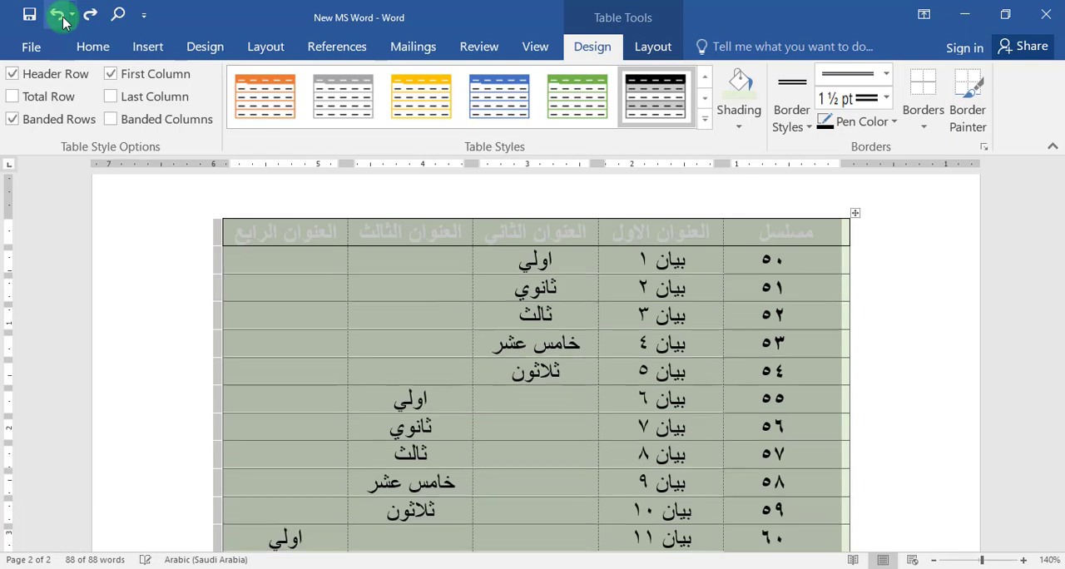
{"action": "left_click", "coordinate": [64, 20]}
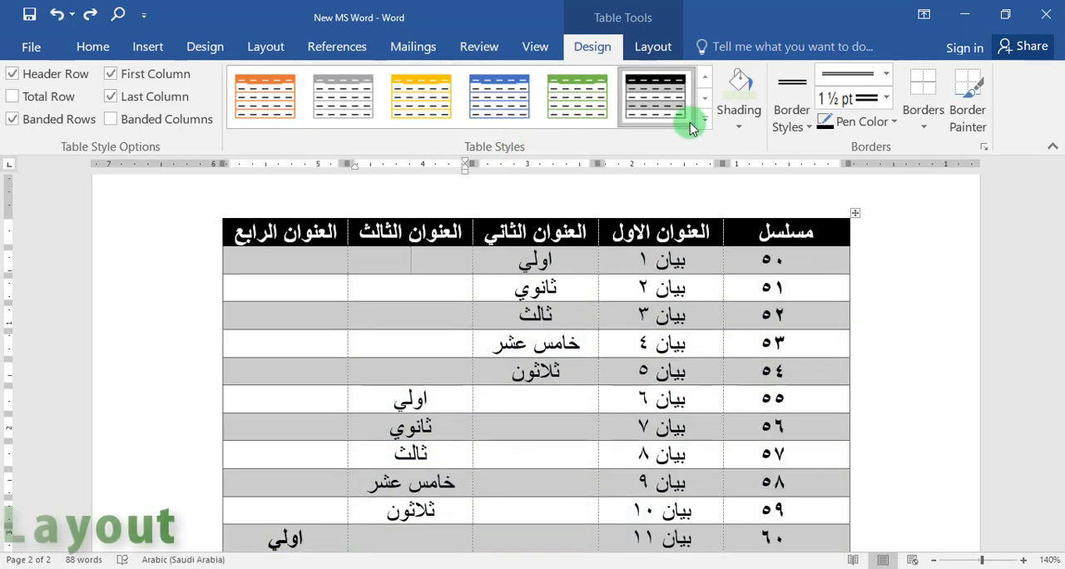
Merge the ثلاثون cell in row ٥٤ with the empty cell under العنوان الثالث, then undo the merge.
{"action": "left_click", "coordinate": [652, 46]}
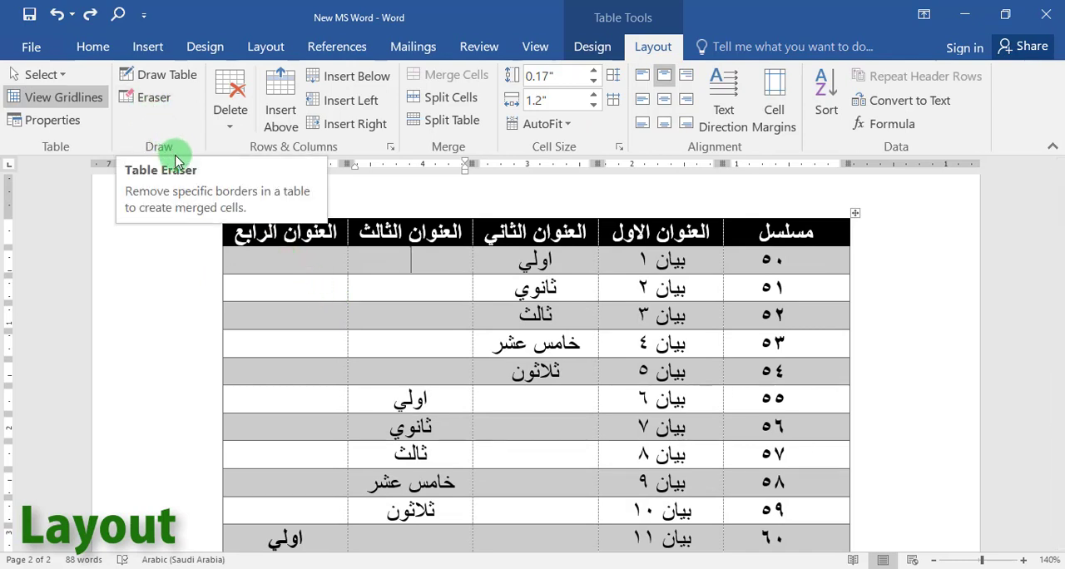
{"action": "mouse_move", "coordinate": [519, 371]}
{"action": "left_mouse_down"}
{"action": "mouse_move", "coordinate": [375, 369]}
{"action": "mouse_move", "coordinate": [485, 376]}
{"action": "left_mouse_up"}
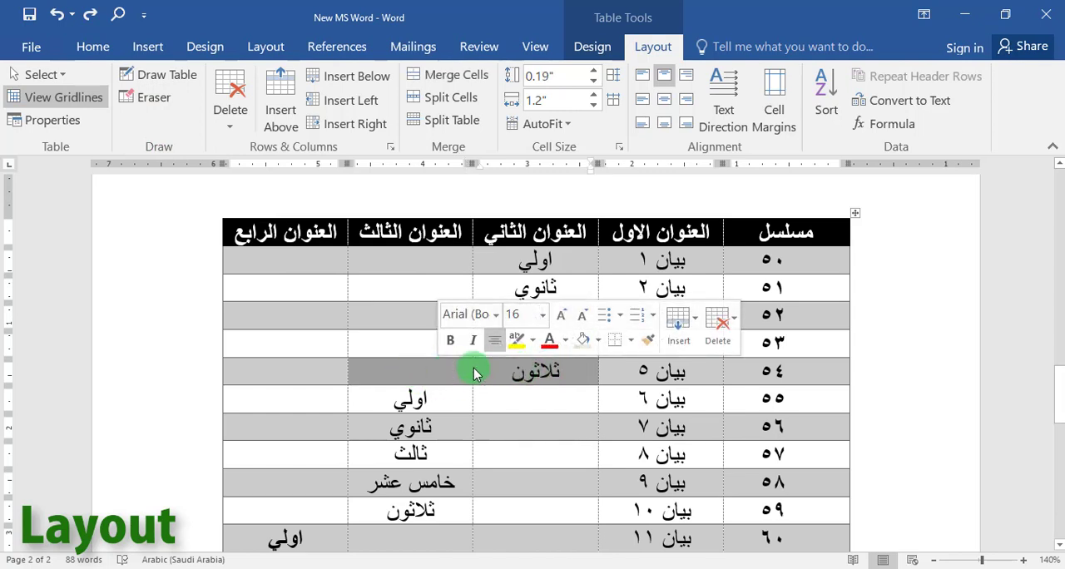
{"action": "left_click", "coordinate": [444, 76]}
{"action": "left_click", "coordinate": [491, 410]}
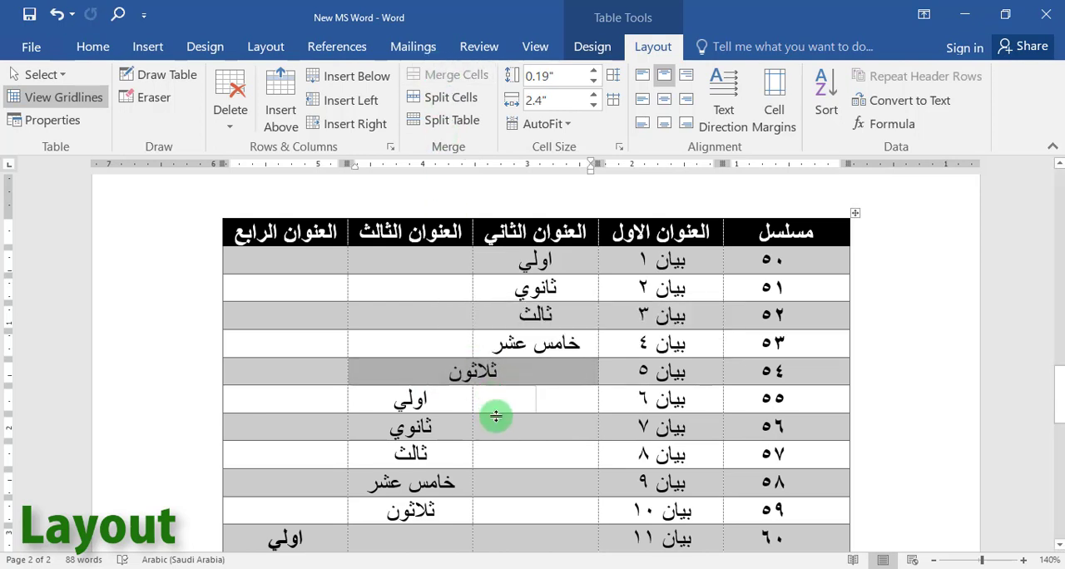
{"action": "left_click", "coordinate": [55, 13]}
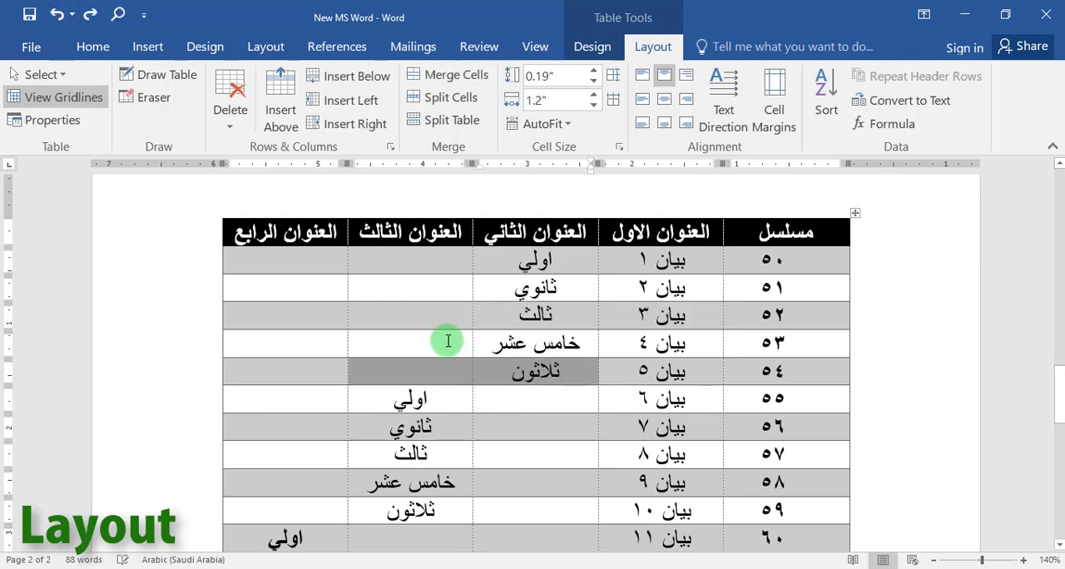
Erase the two cell borders after ثلاثون in row ٥٤ with the Eraser, then undo both erasures and leave the tool.
{"action": "left_click", "coordinate": [152, 100]}
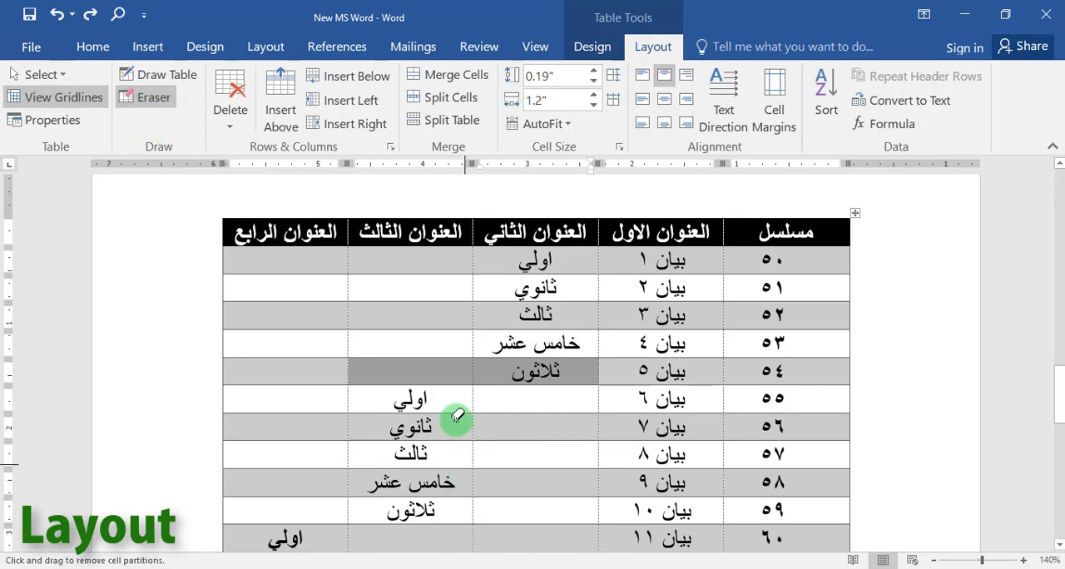
{"action": "left_click", "coordinate": [474, 369]}
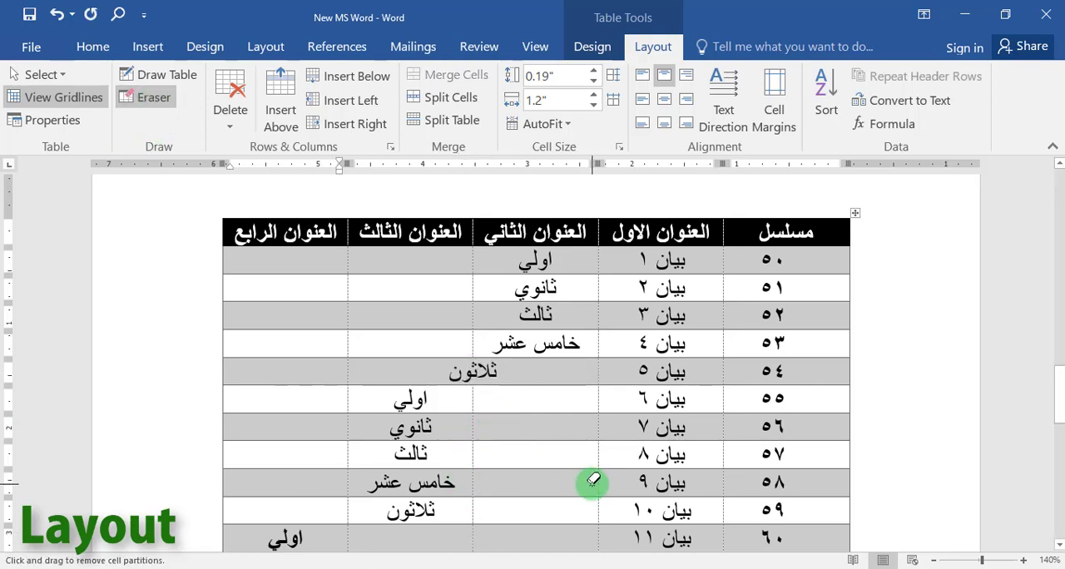
{"action": "left_click", "coordinate": [354, 372]}
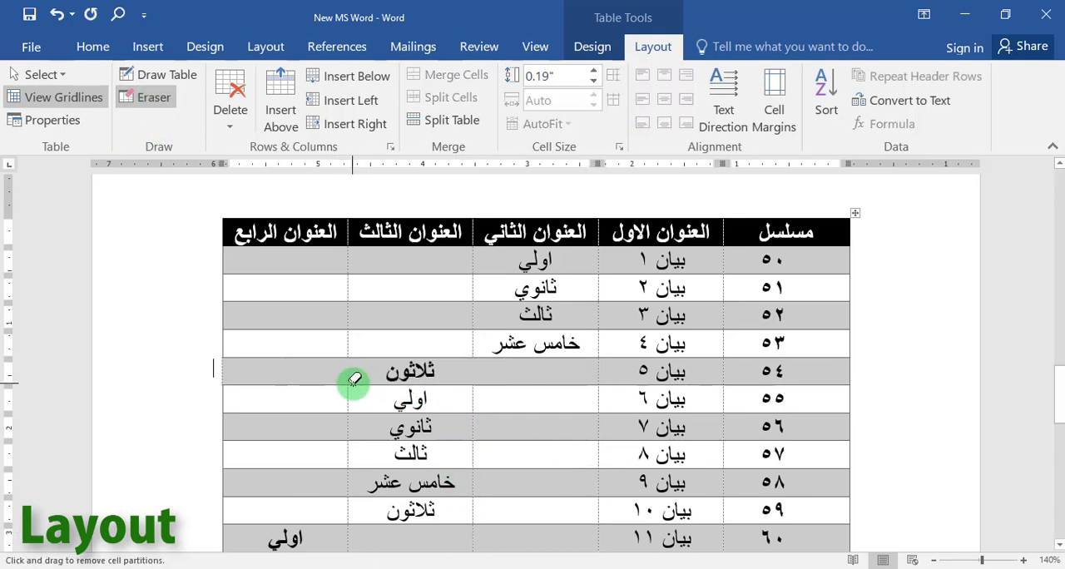
{"action": "left_click", "coordinate": [56, 14]}
{"action": "left_click", "coordinate": [55, 14]}
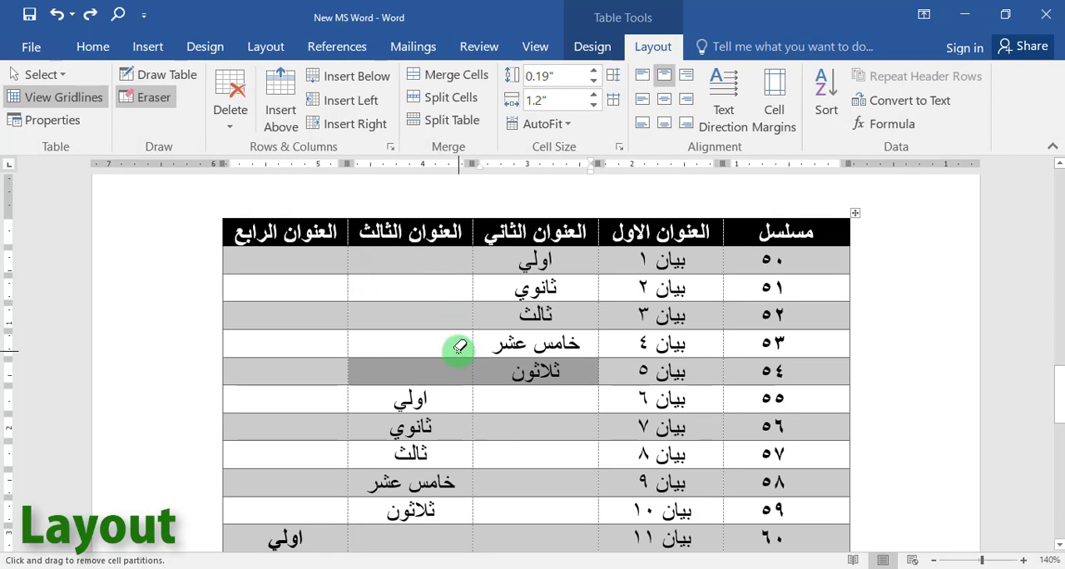
{"action": "left_click", "coordinate": [154, 99]}
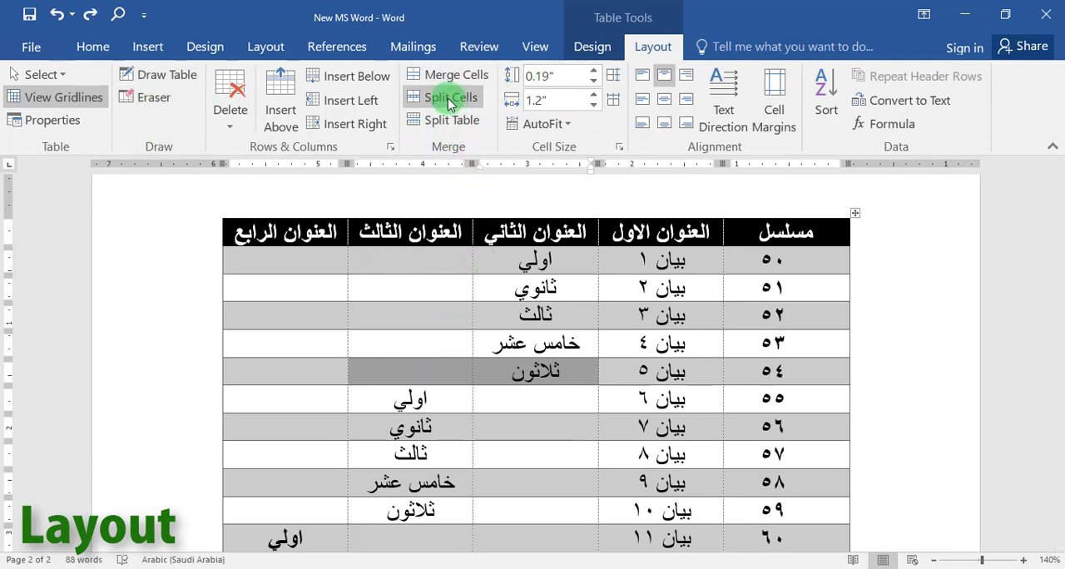
Redo the first border erasure in row ٥٤ and split the merged ثلاثون cell into 2 columns and 1 row.
{"action": "left_click", "coordinate": [90, 15]}
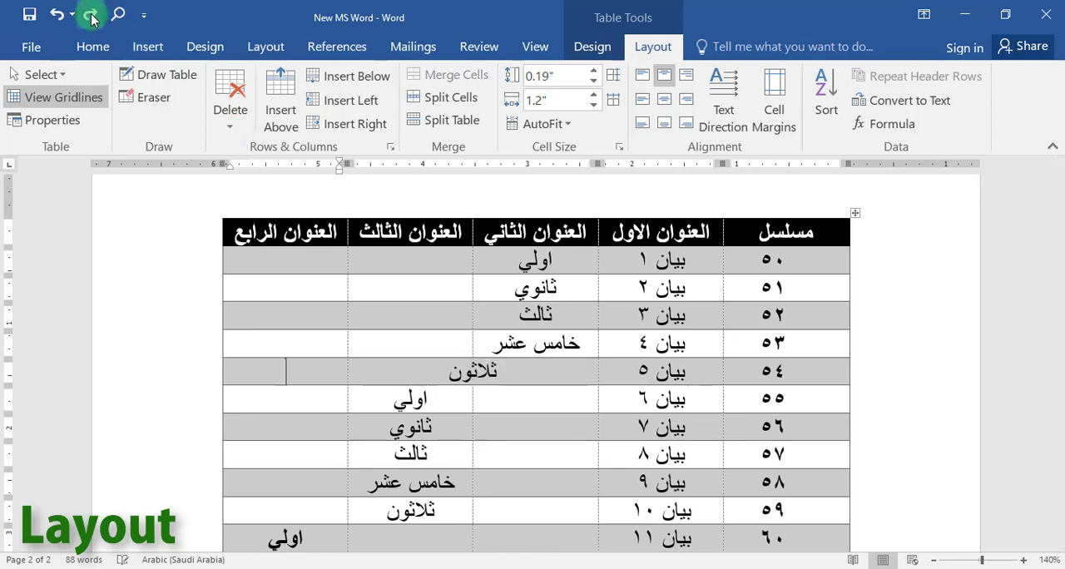
{"action": "left_click", "coordinate": [449, 374]}
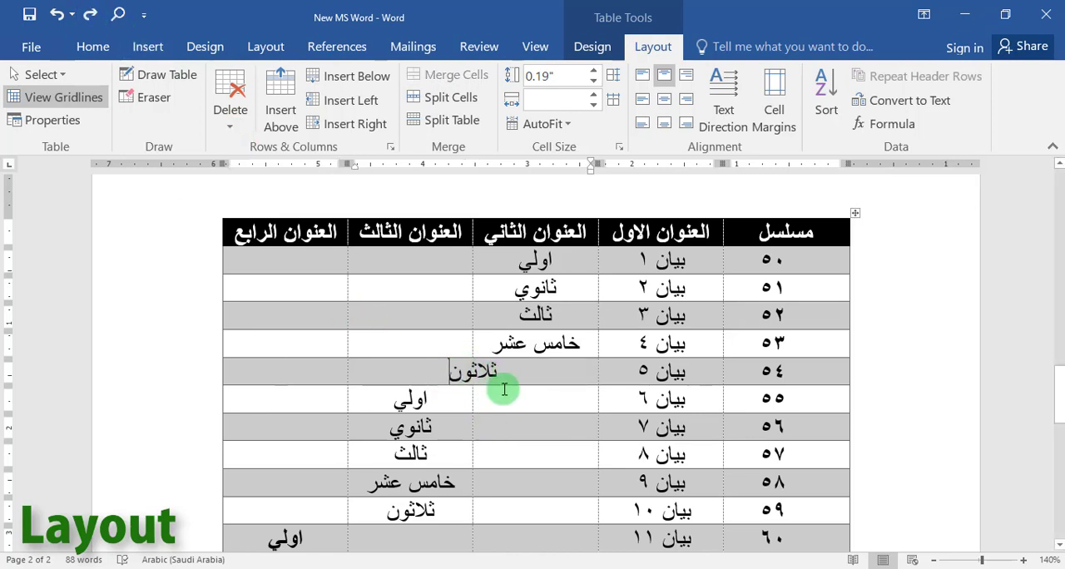
{"action": "left_click", "coordinate": [432, 99]}
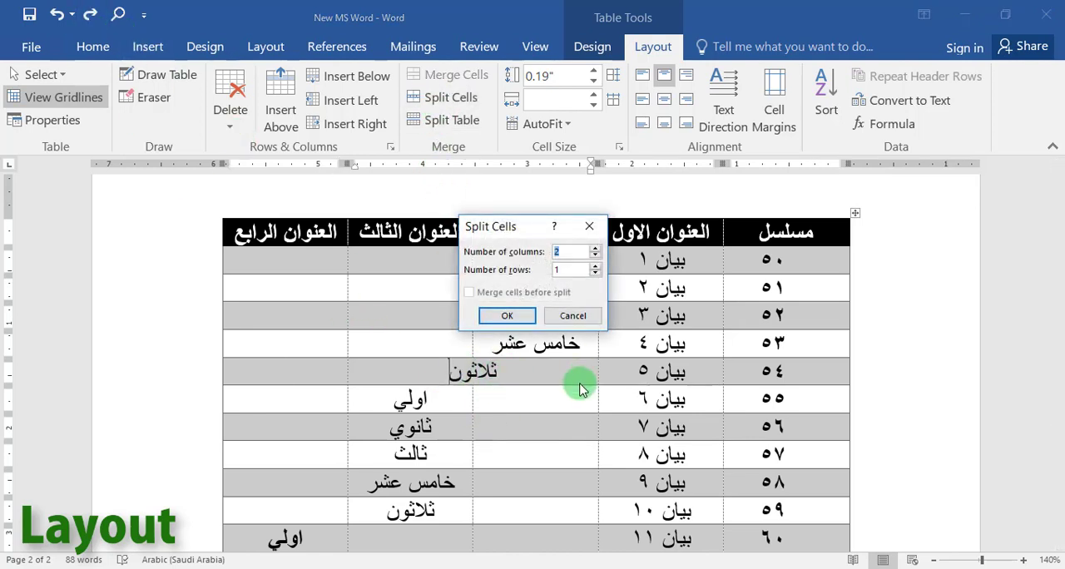
{"action": "left_click", "coordinate": [507, 316]}
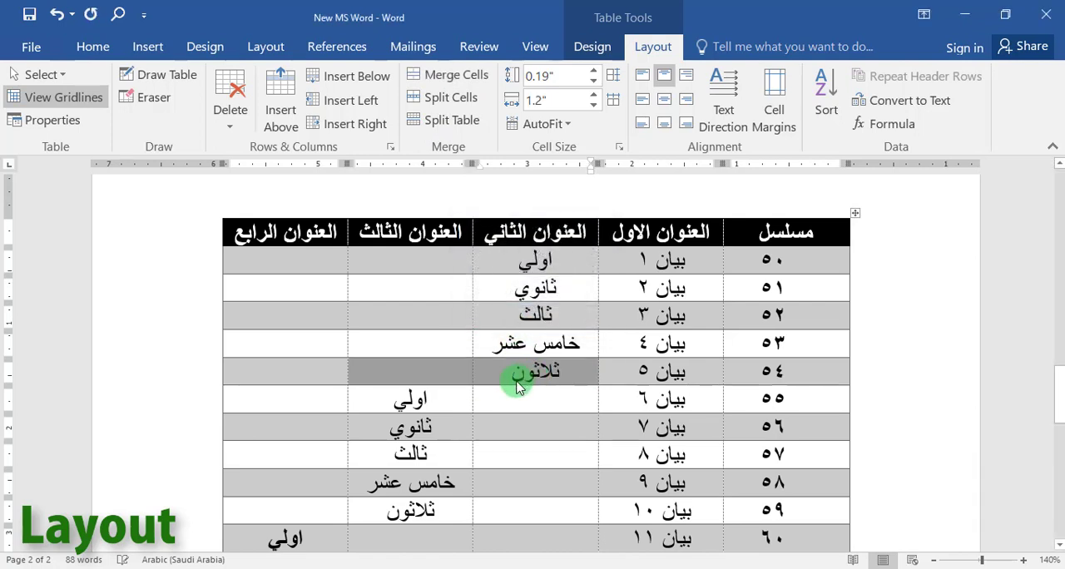
{"action": "left_click", "coordinate": [500, 383]}
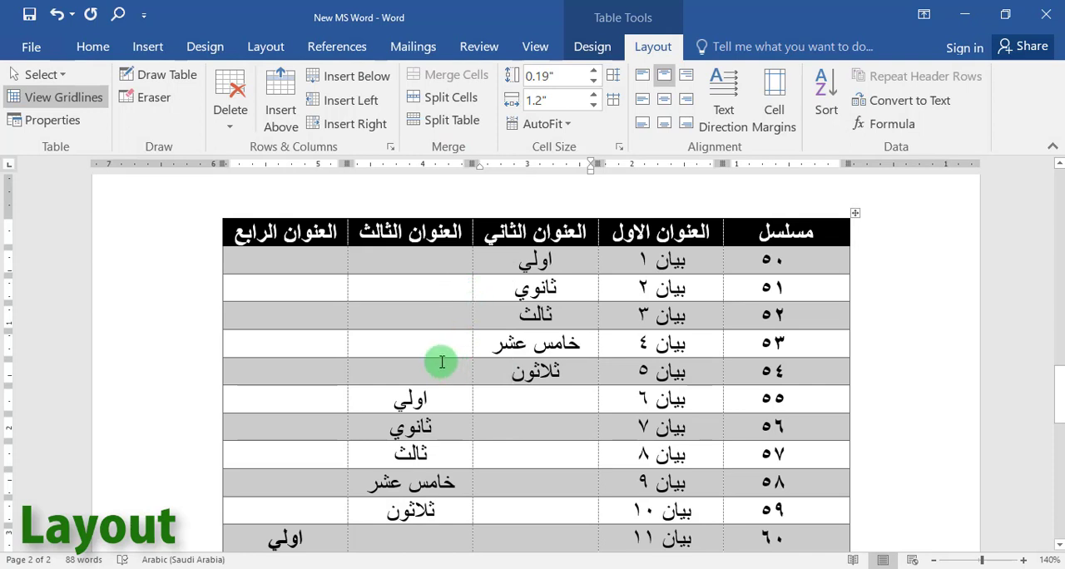
Split the empty cell under العنوان الثالث in row ٥٤ into two columns.
{"action": "left_click", "coordinate": [415, 366]}
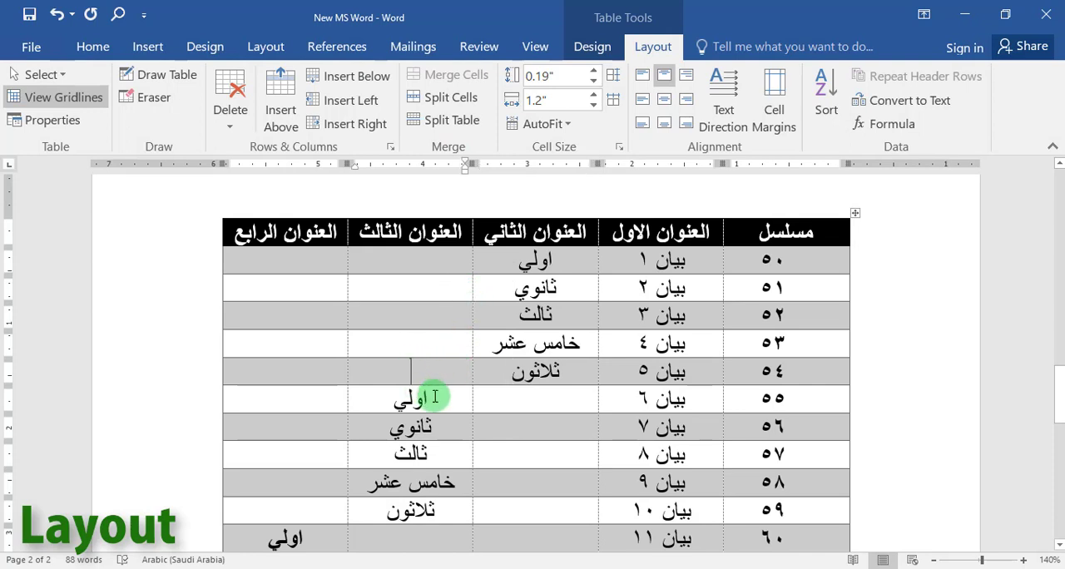
{"action": "left_click", "coordinate": [443, 102]}
{"action": "left_click", "coordinate": [507, 316]}
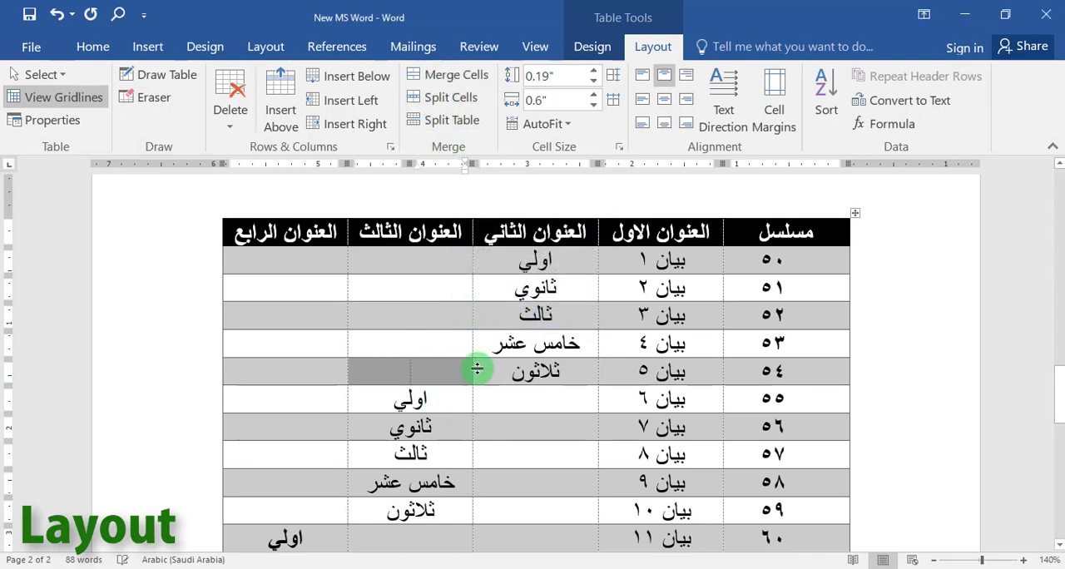
{"action": "left_click", "coordinate": [428, 375]}
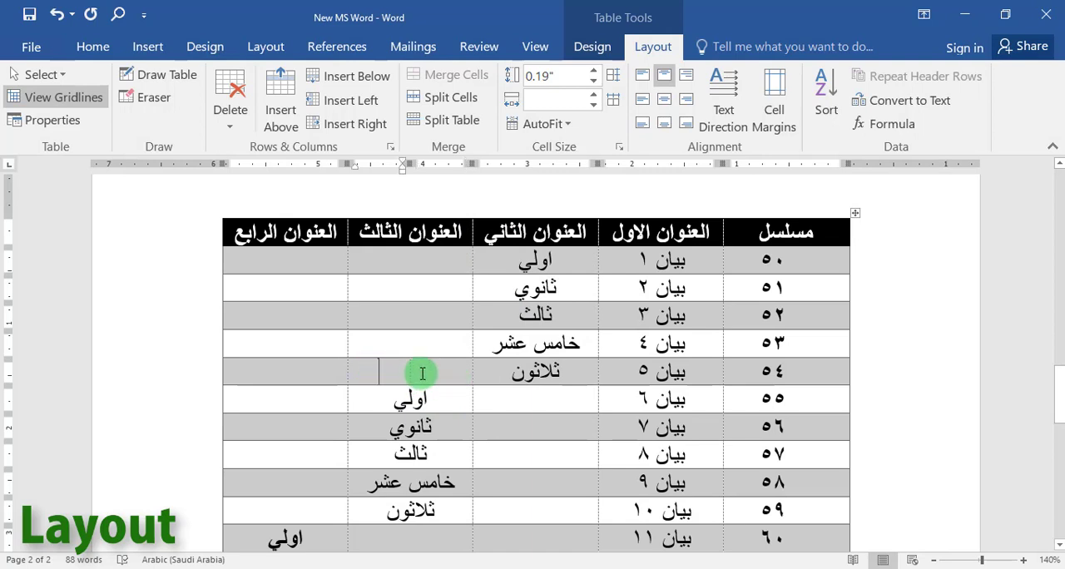
Undo the last cell split in row ٥٤, then split the table at row ٥٤ and undo the table split.
{"action": "left_click", "coordinate": [56, 14]}
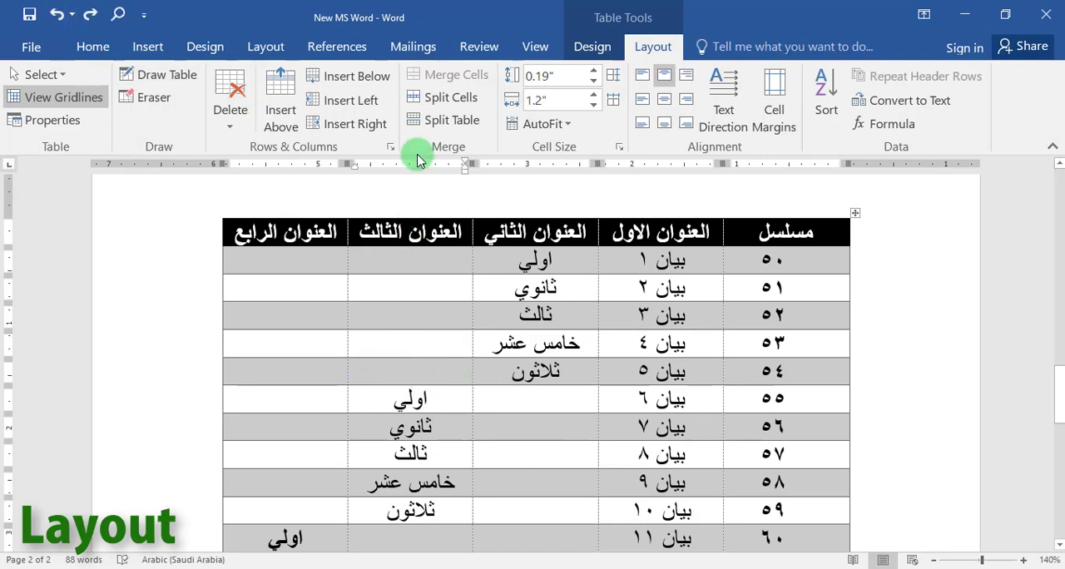
{"action": "left_click", "coordinate": [441, 121]}
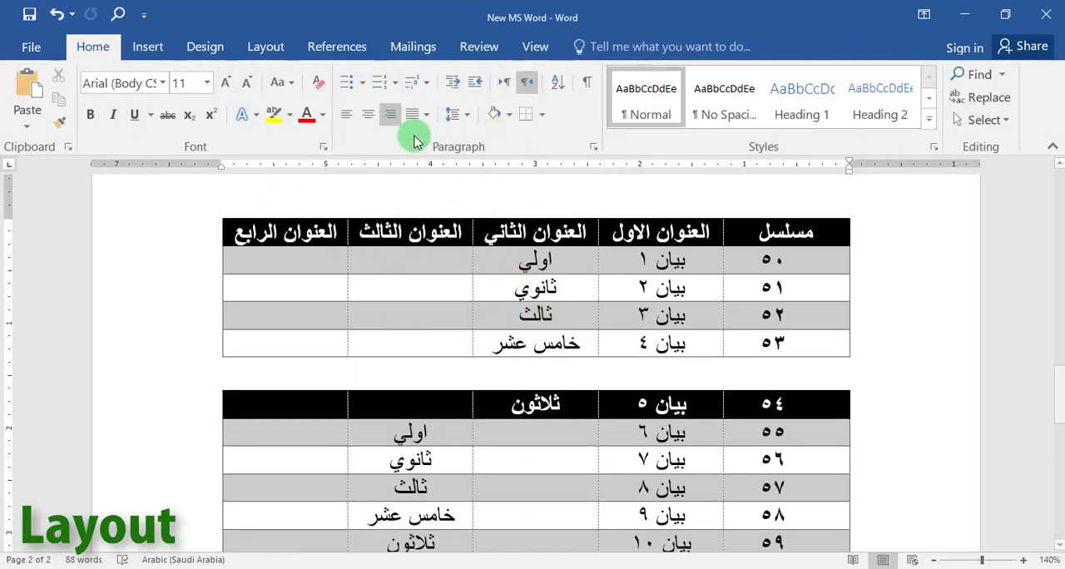
{"action": "left_click", "coordinate": [60, 14]}
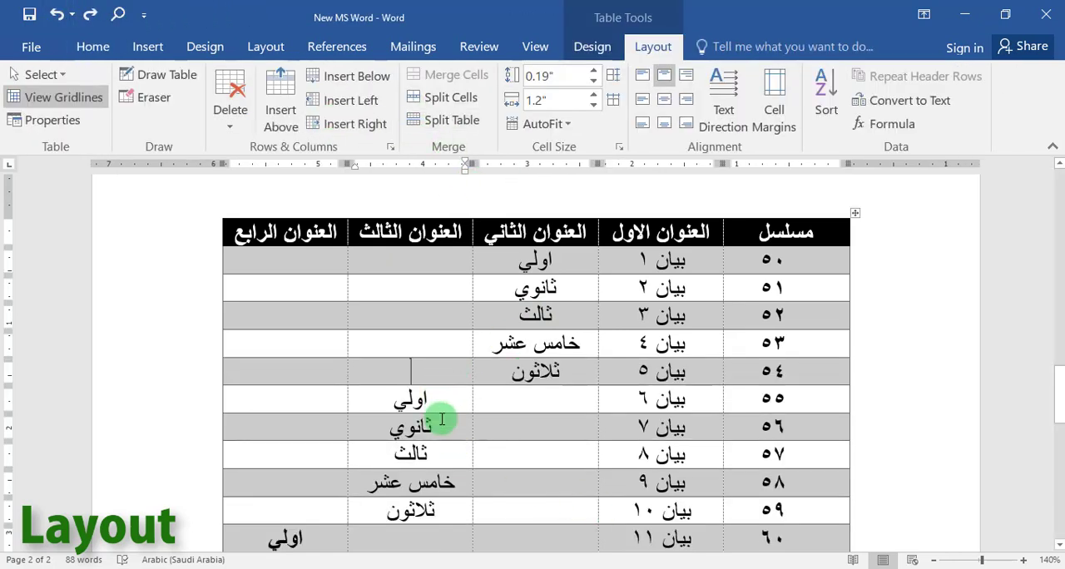
Split the table at row ٥٦ and look over both resulting tables.
{"action": "left_click", "coordinate": [440, 132]}
{"action": "scroll", "coordinate": [637, 281], "scroll_direction": "down", "scroll_amount": 3}
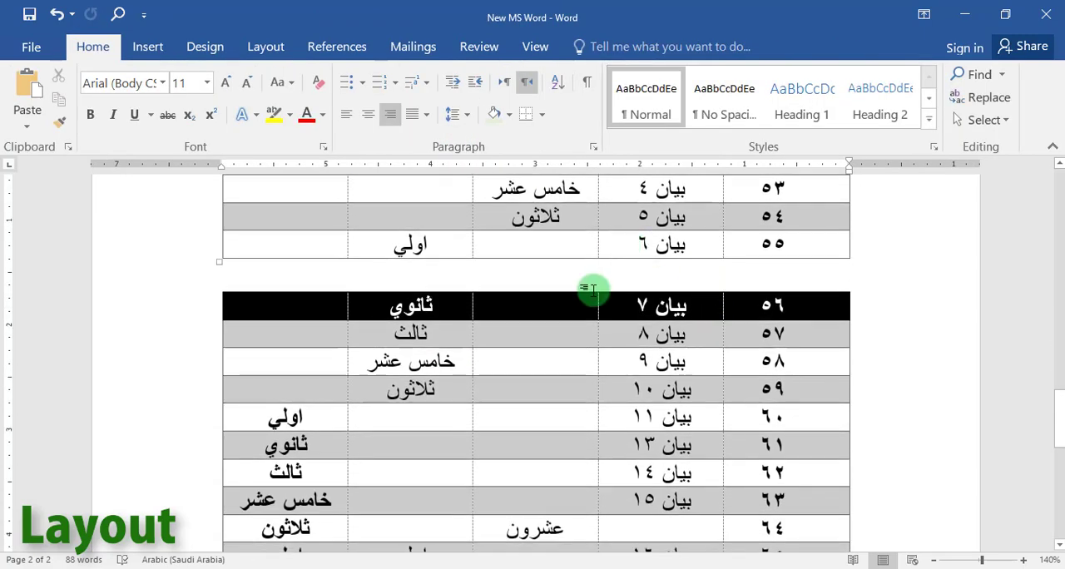
{"action": "scroll", "coordinate": [574, 283], "scroll_direction": "up", "scroll_amount": 1}
{"action": "left_click", "coordinate": [551, 270]}
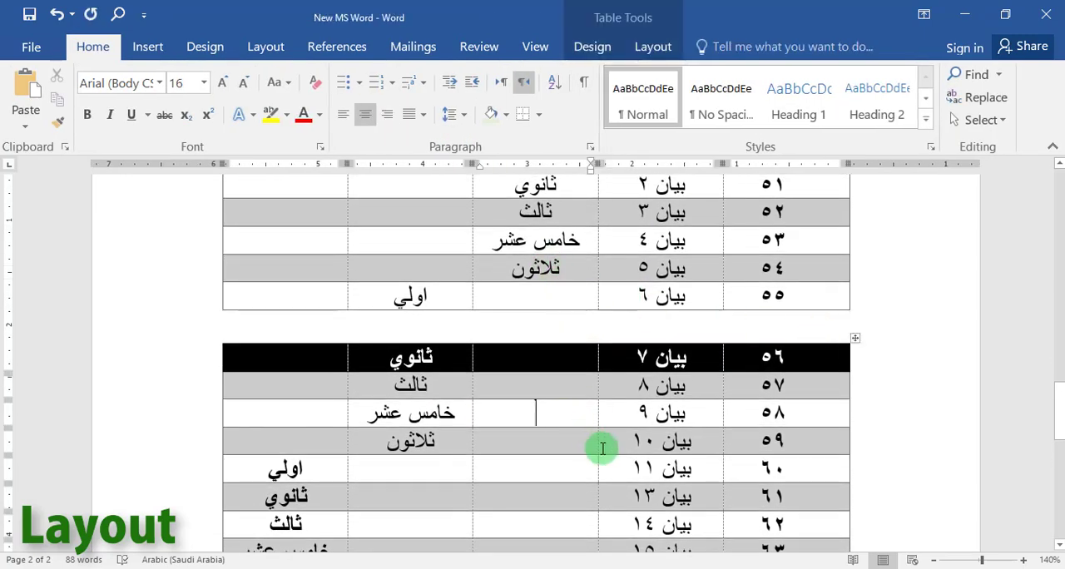
{"action": "scroll", "coordinate": [591, 440], "scroll_direction": "up", "scroll_amount": 3}
{"action": "scroll", "coordinate": [594, 443], "scroll_direction": "down", "scroll_amount": 3}
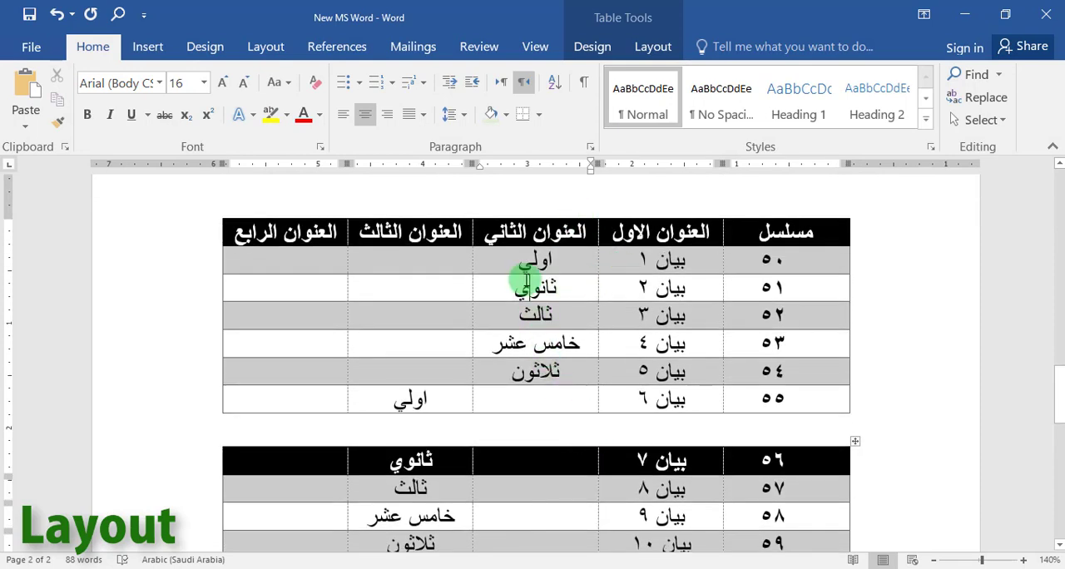
{"action": "scroll", "coordinate": [560, 288], "scroll_direction": "down", "scroll_amount": 5}
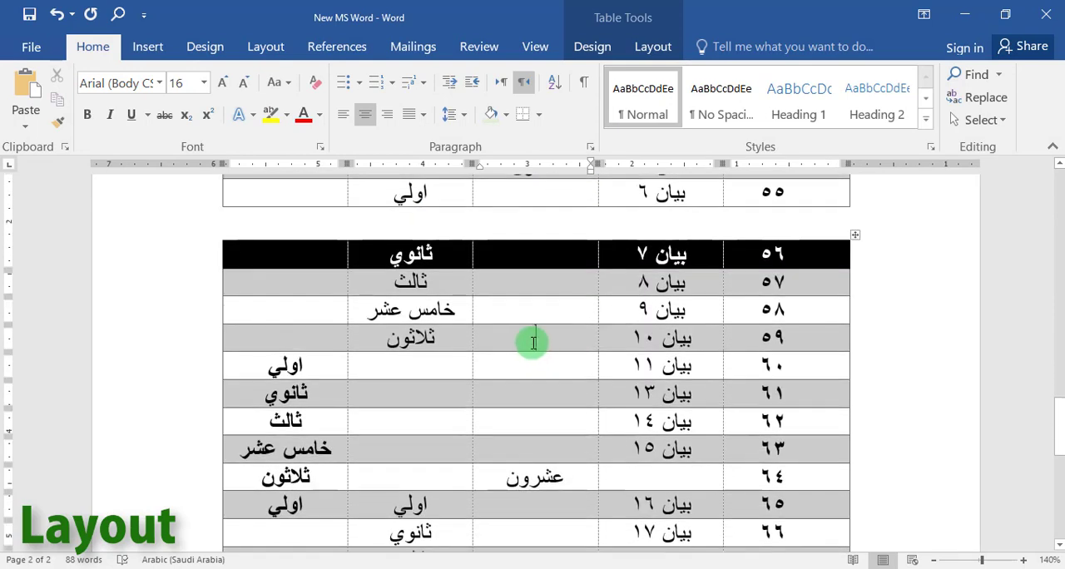
{"action": "scroll", "coordinate": [533, 342], "scroll_direction": "up", "scroll_amount": 5}
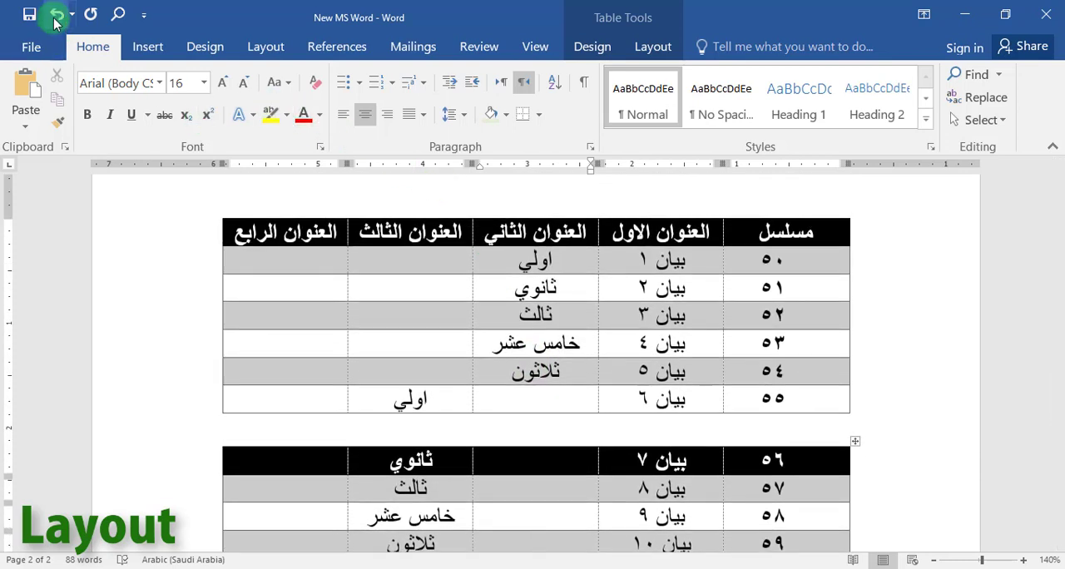
Undo the table split at row ٥٦ and the earlier cell split and border erasure in row ٥٤.
{"action": "left_click", "coordinate": [56, 15]}
{"action": "left_click", "coordinate": [524, 343]}
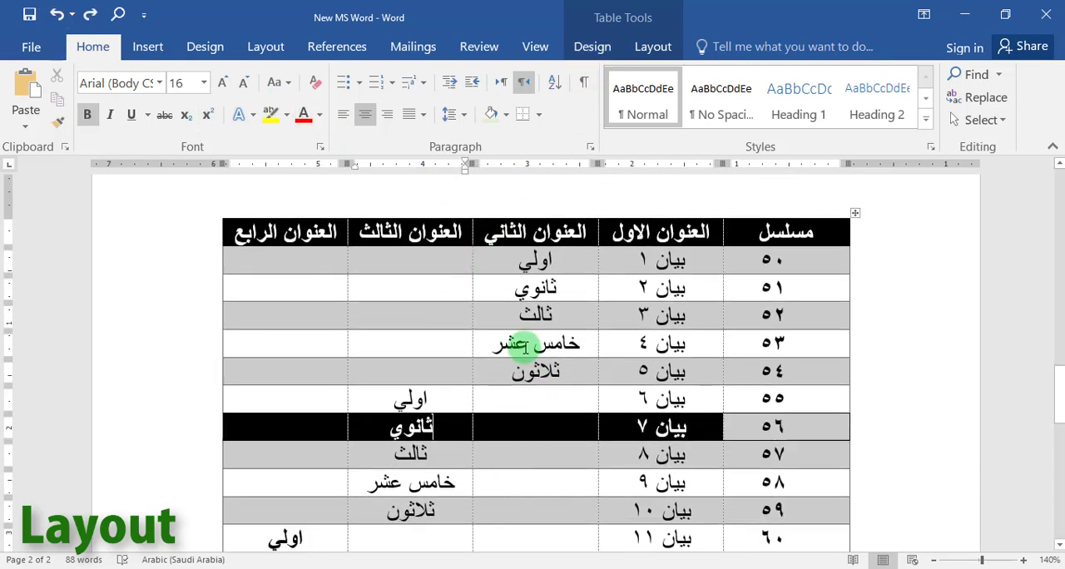
{"action": "left_click", "coordinate": [57, 20]}
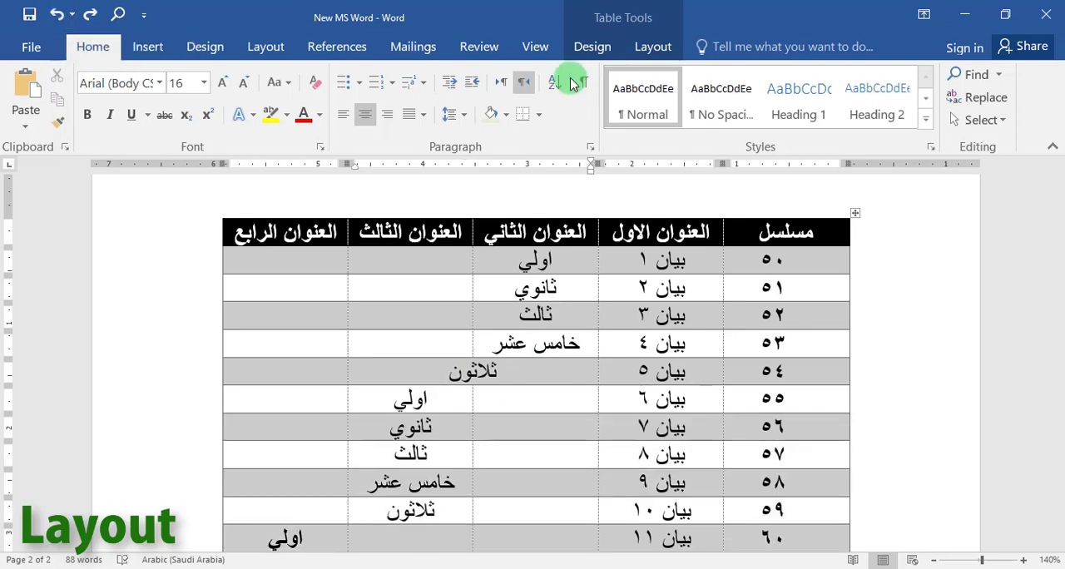
{"action": "left_click", "coordinate": [56, 15]}
Distribute the columns of the whole table evenly.
{"action": "left_click", "coordinate": [653, 49]}
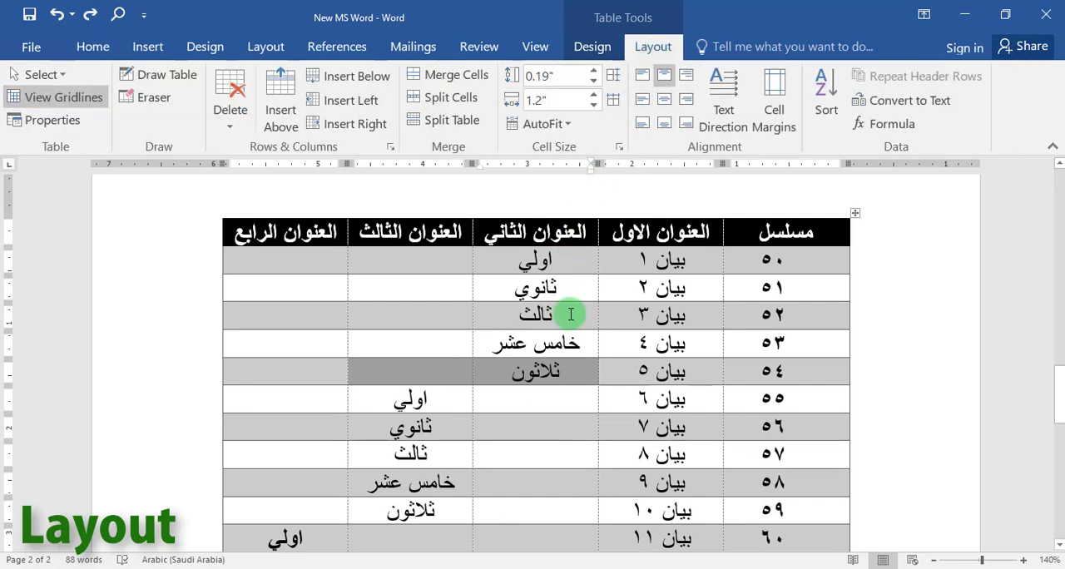
{"action": "left_click", "coordinate": [613, 101]}
{"action": "left_click", "coordinate": [642, 288]}
{"action": "left_click", "coordinate": [632, 264]}
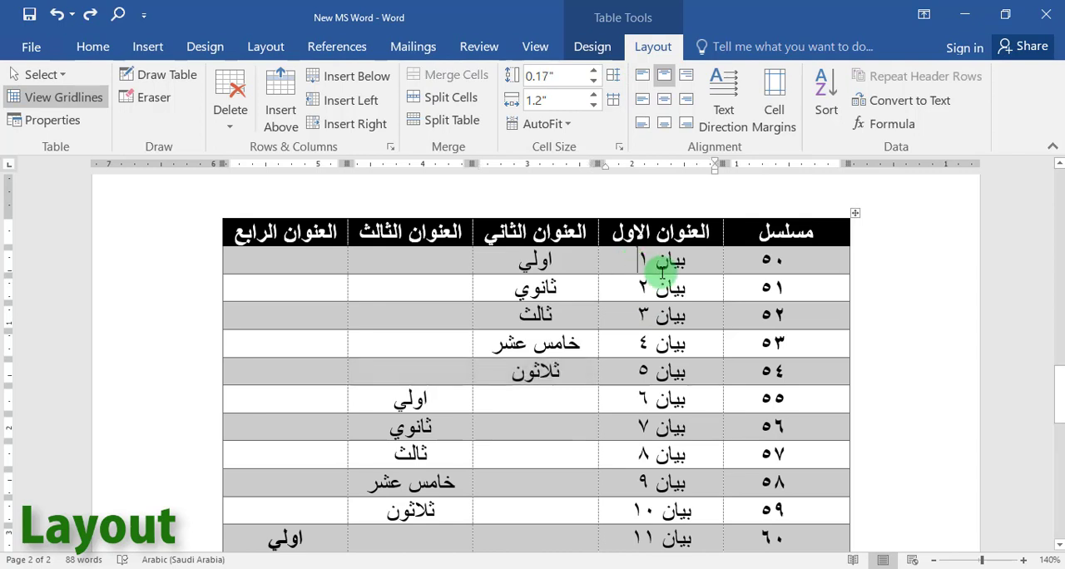
{"action": "left_click", "coordinate": [855, 214]}
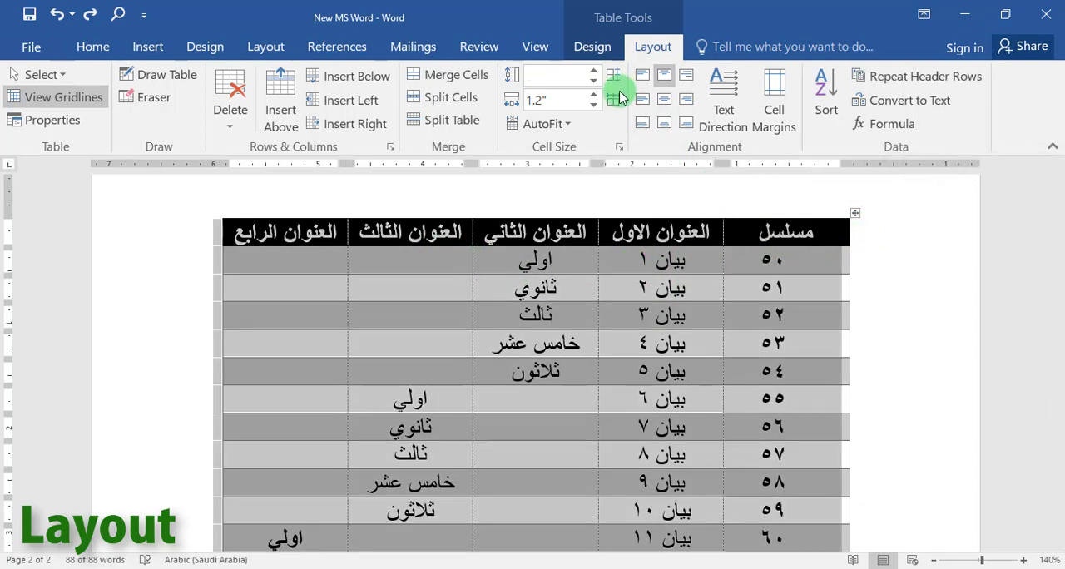
{"action": "left_click", "coordinate": [617, 101]}
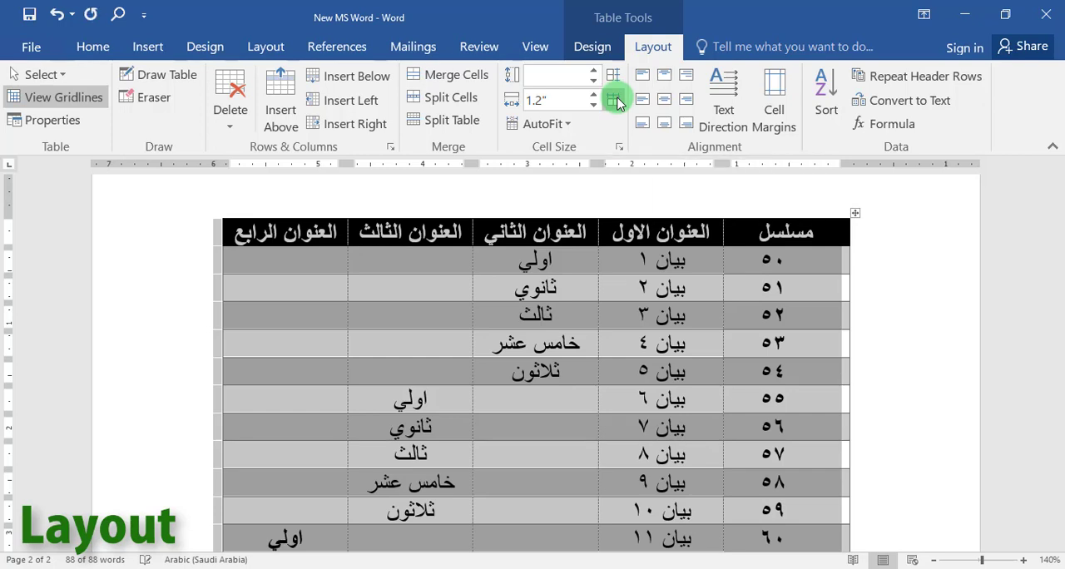
{"action": "left_click", "coordinate": [537, 289]}
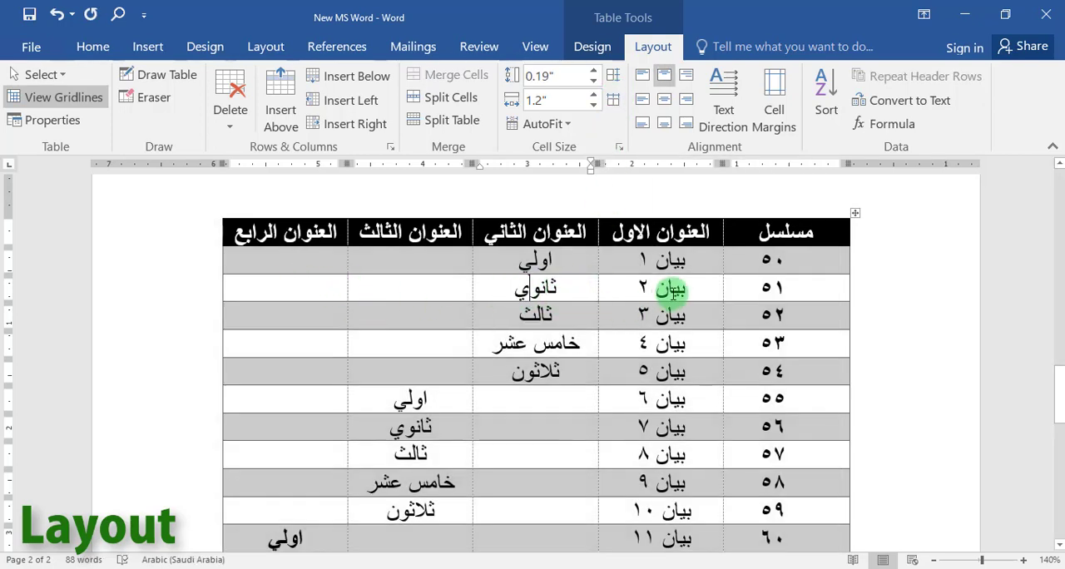
Paste the word ثانوي three more times into the row ٥١ cell under العنوان الثاني.
{"action": "left_click", "coordinate": [691, 295]}
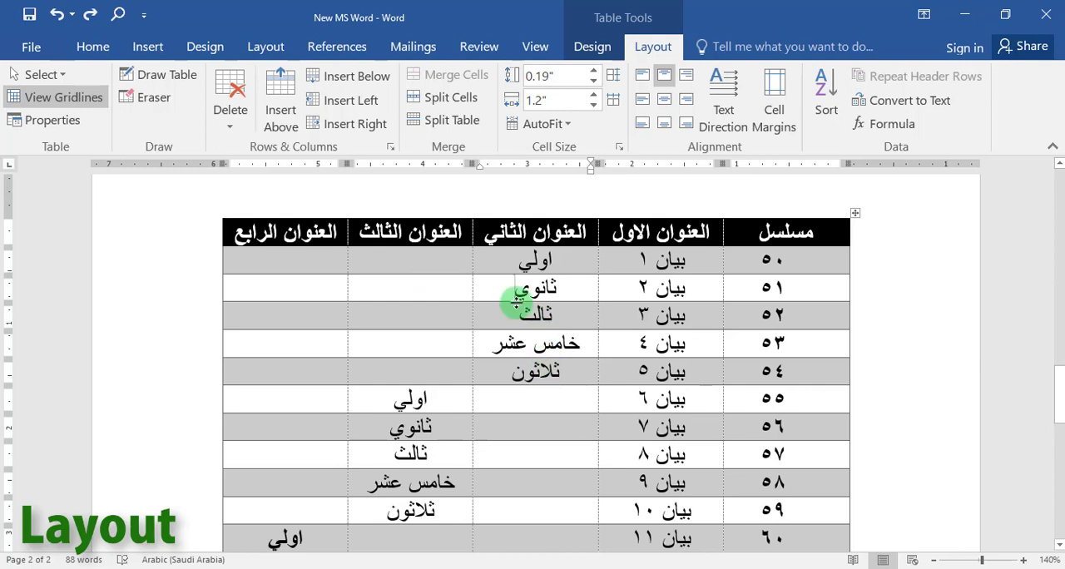
{"action": "type", "text": "ثانوي"}
{"action": "key", "text": "ctrl+v"}
{"action": "key", "text": "ctrl+v"}
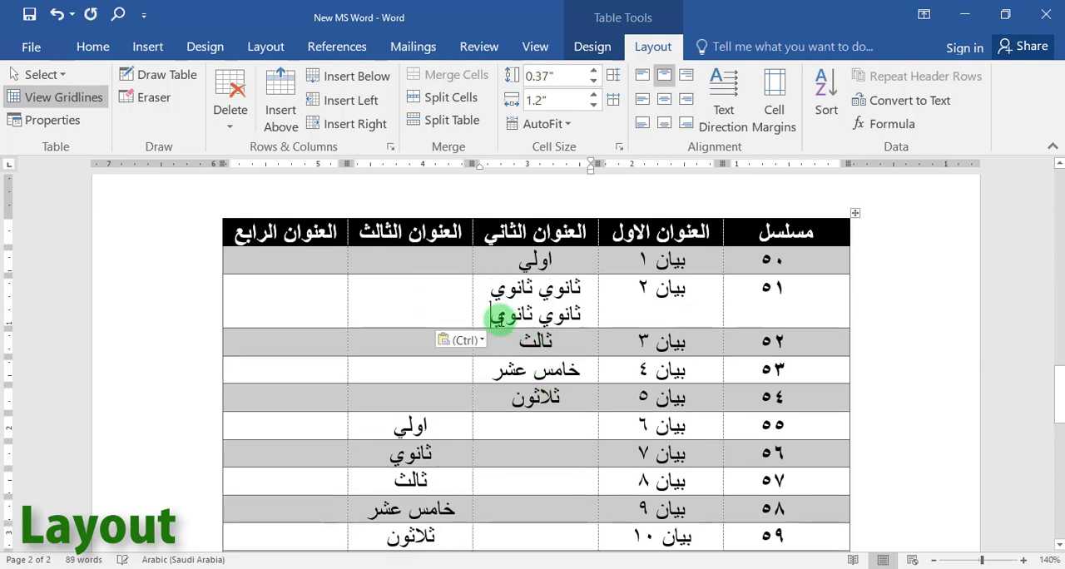
Widen the العنوان الثاني column into العنوان الثالث, then distribute all the table's columns evenly again.
{"action": "left_click", "coordinate": [855, 216]}
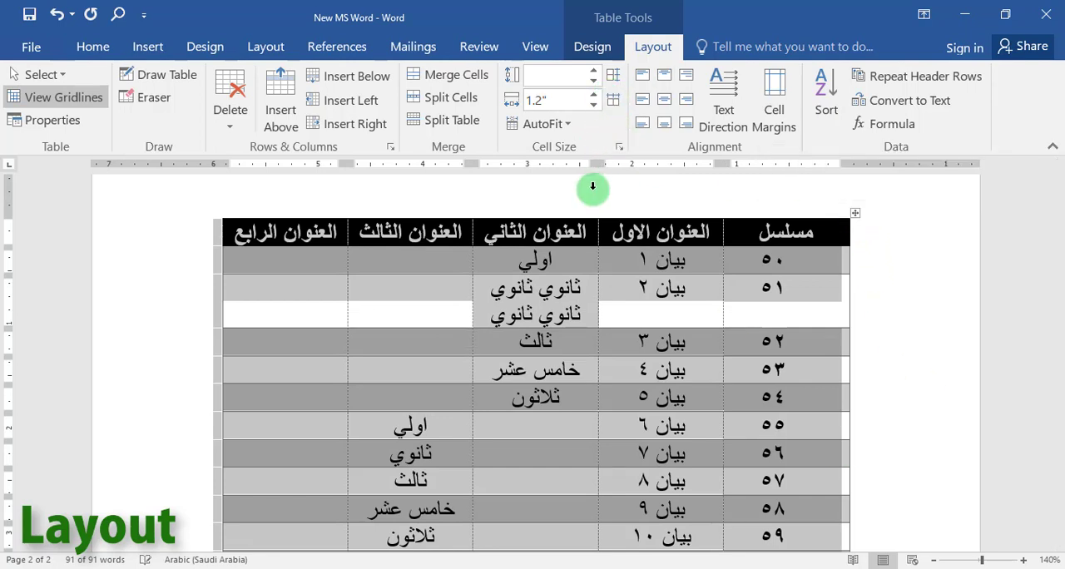
{"action": "left_click", "coordinate": [589, 314]}
{"action": "left_click", "coordinate": [854, 215]}
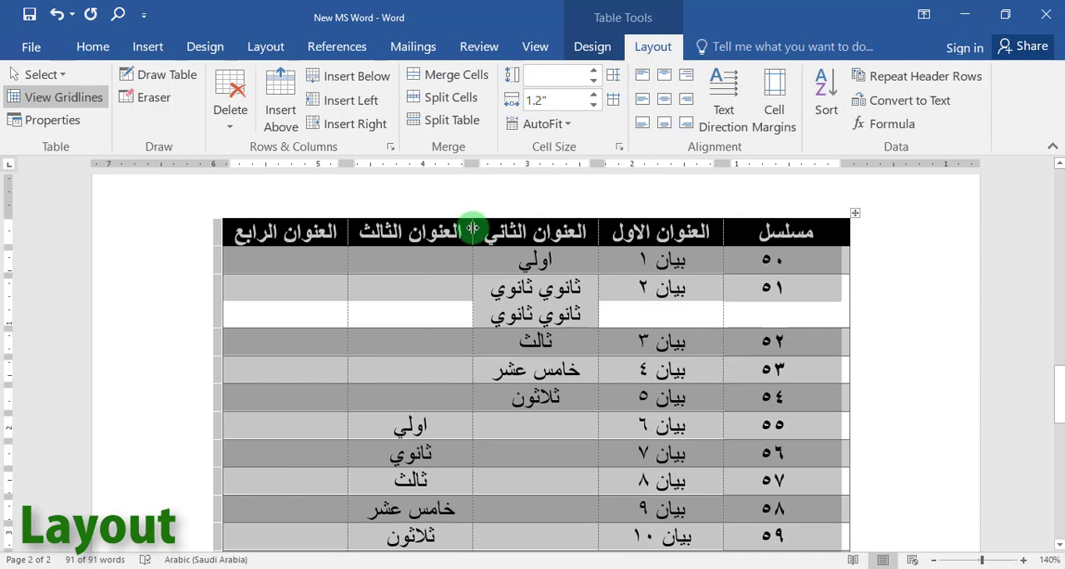
{"action": "left_click_drag", "start_coordinate": [472, 227], "coordinate": [415, 231]}
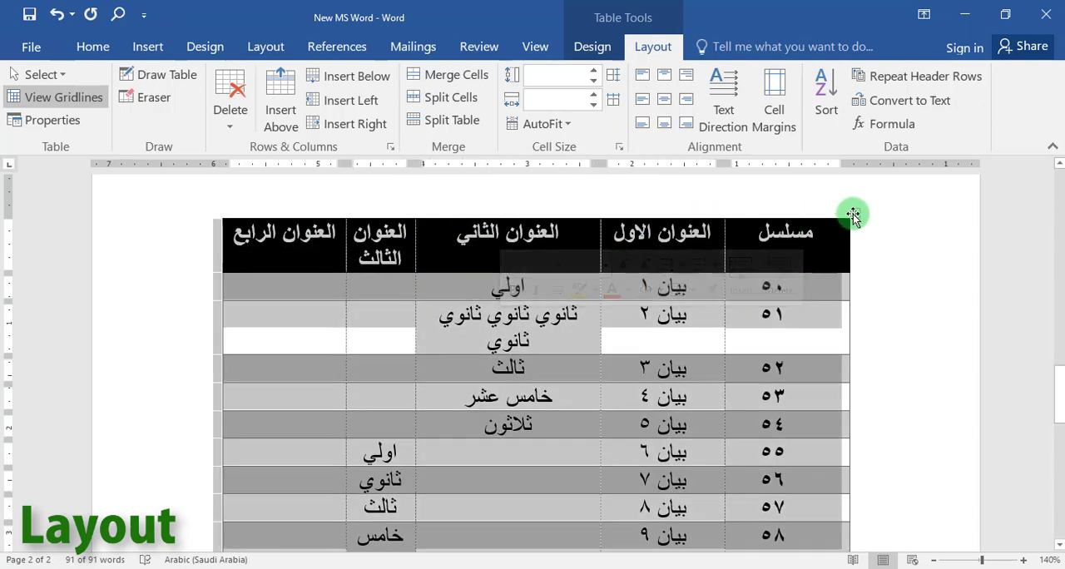
{"action": "left_click", "coordinate": [613, 99]}
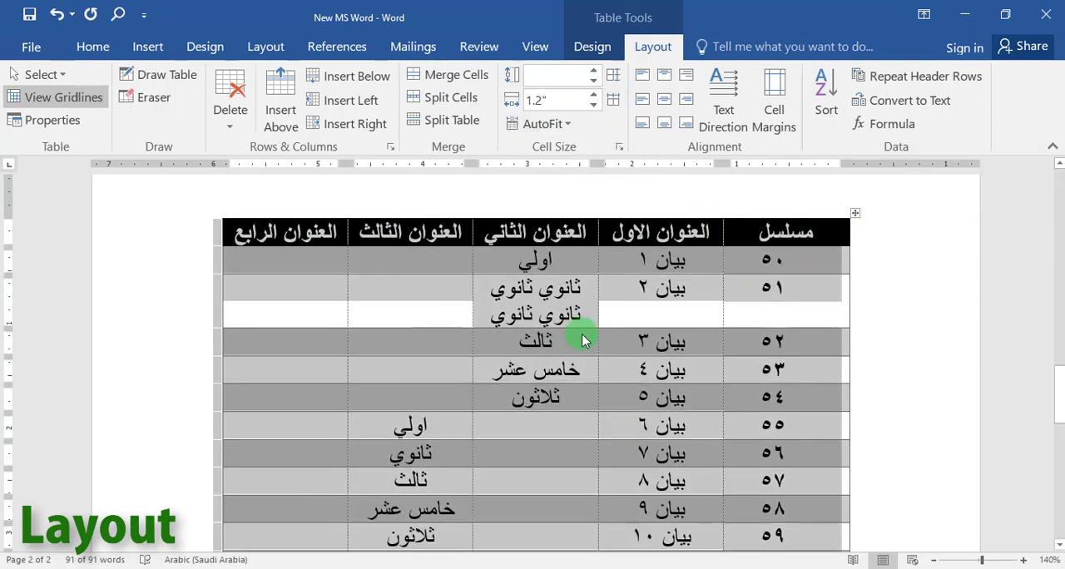
{"action": "left_click", "coordinate": [516, 309]}
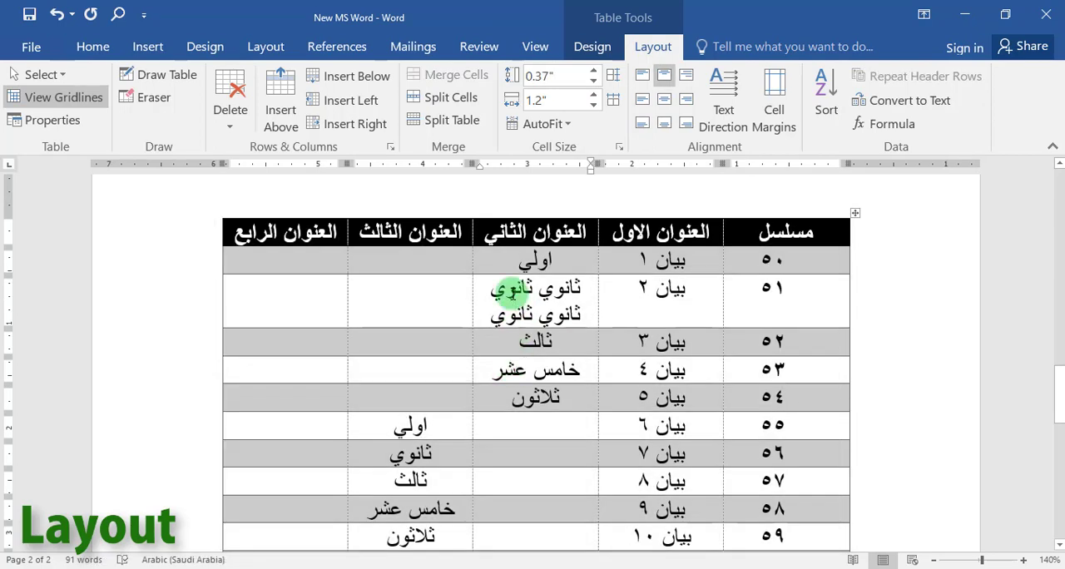
Try several middle and bottom cell alignments on the whole table, ending with text centred both horizontally and vertically.
{"action": "left_click", "coordinate": [853, 214]}
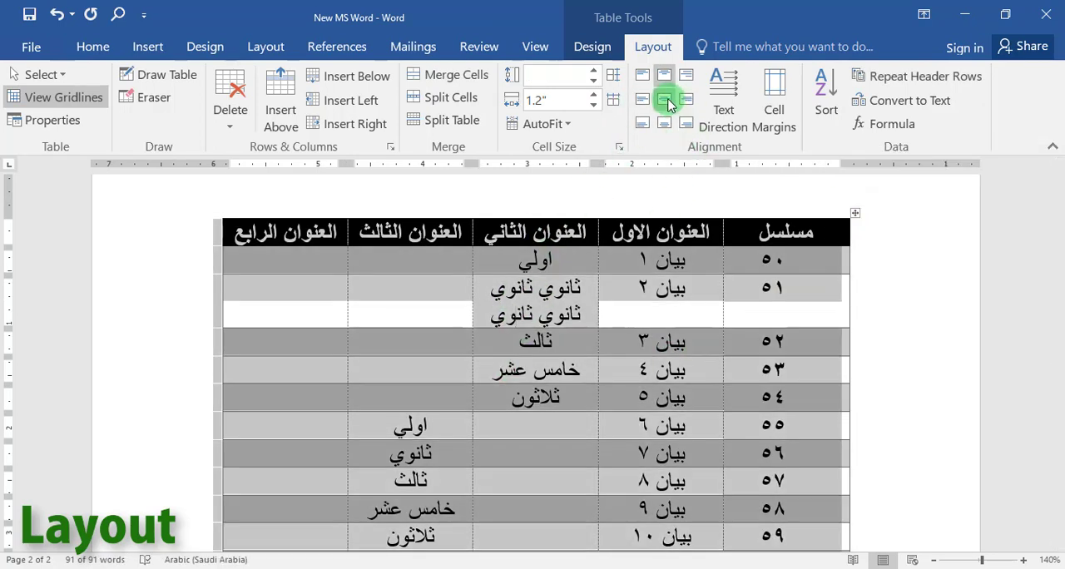
{"action": "left_click", "coordinate": [664, 99]}
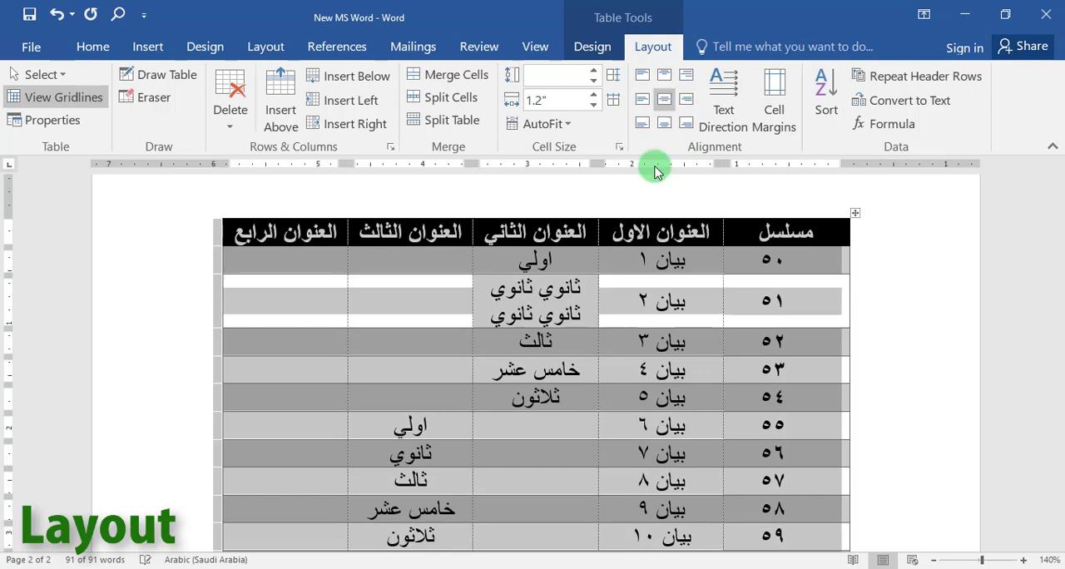
{"action": "left_click", "coordinate": [688, 100]}
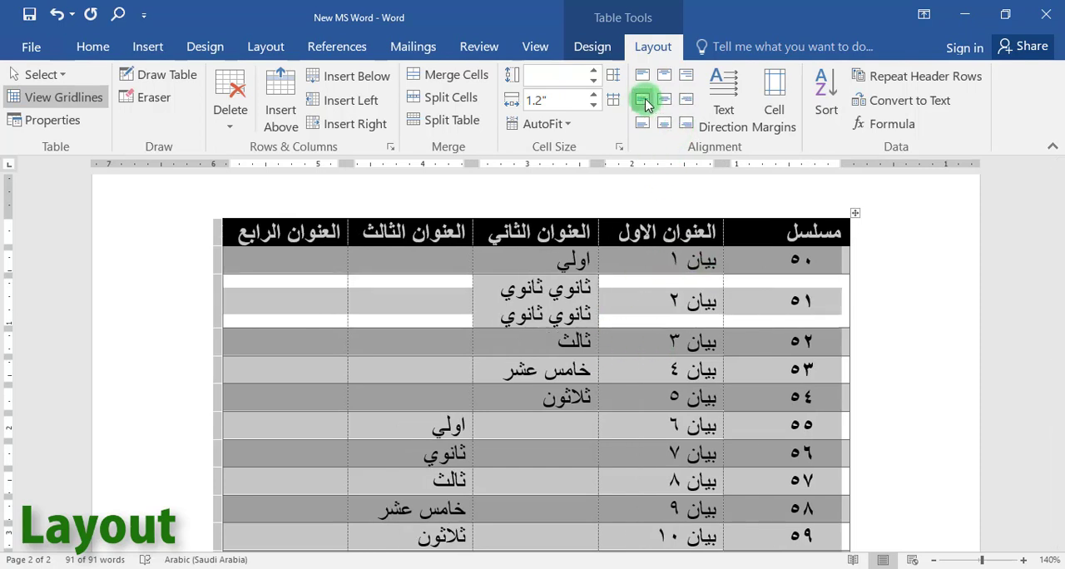
{"action": "left_click", "coordinate": [644, 100]}
{"action": "left_click", "coordinate": [667, 131]}
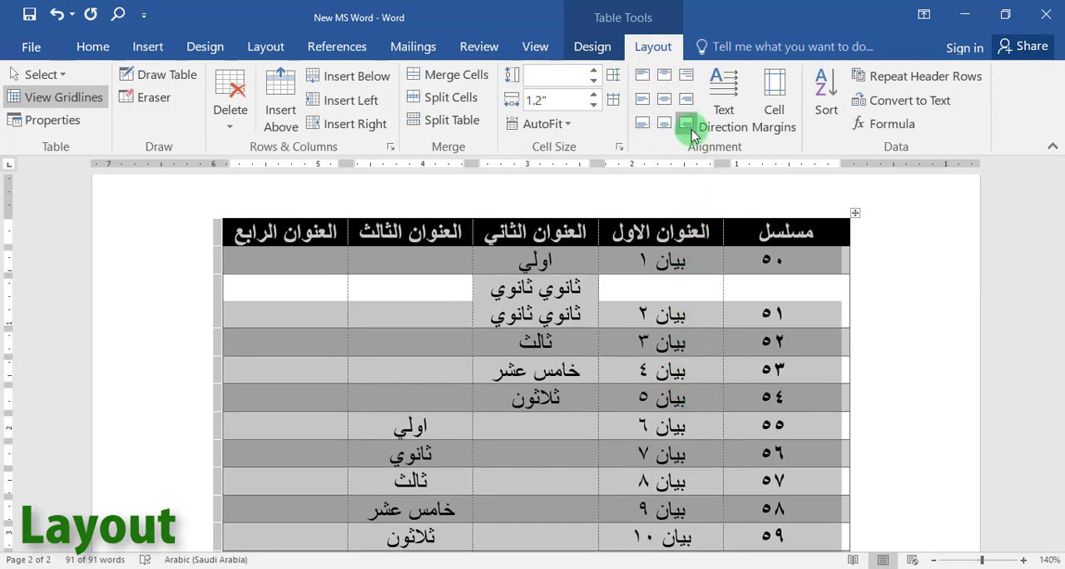
{"action": "left_click", "coordinate": [691, 129]}
{"action": "left_click", "coordinate": [646, 101]}
{"action": "left_click", "coordinate": [663, 104]}
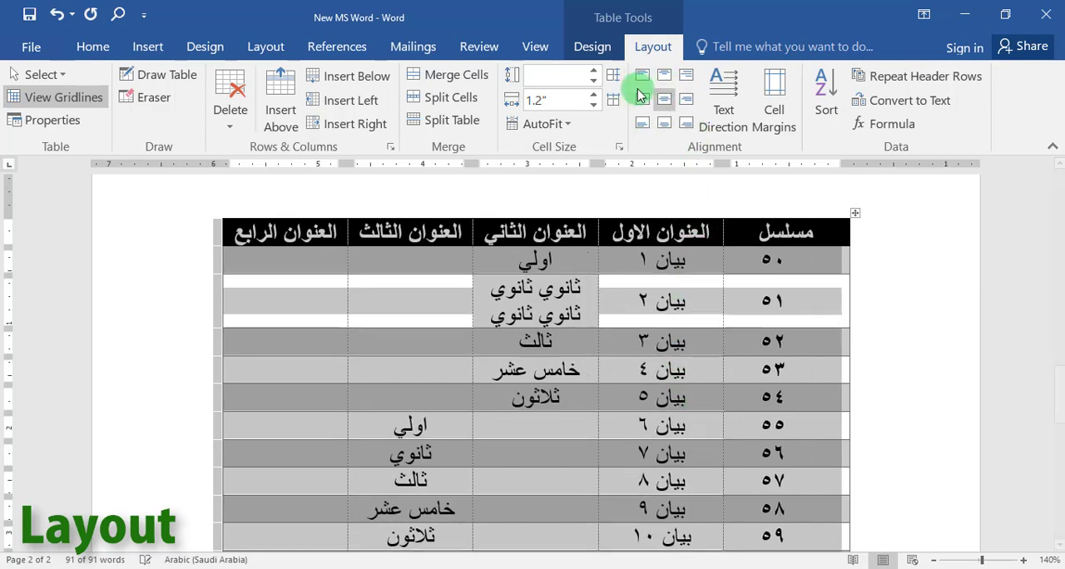
Increase the height of row ٥٢ to about 0.51" and try bottom alignments on it, ending with bottom centre.
{"action": "left_click", "coordinate": [770, 386]}
{"action": "left_click_drag", "start_coordinate": [849, 357], "coordinate": [841, 383]}
{"action": "left_click", "coordinate": [853, 362]}
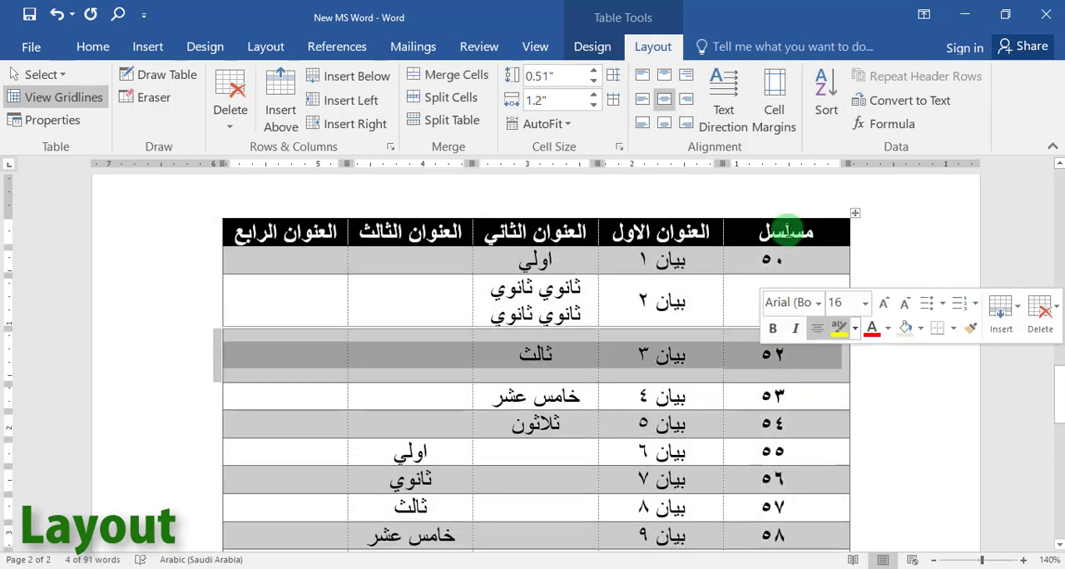
{"action": "left_click", "coordinate": [688, 124]}
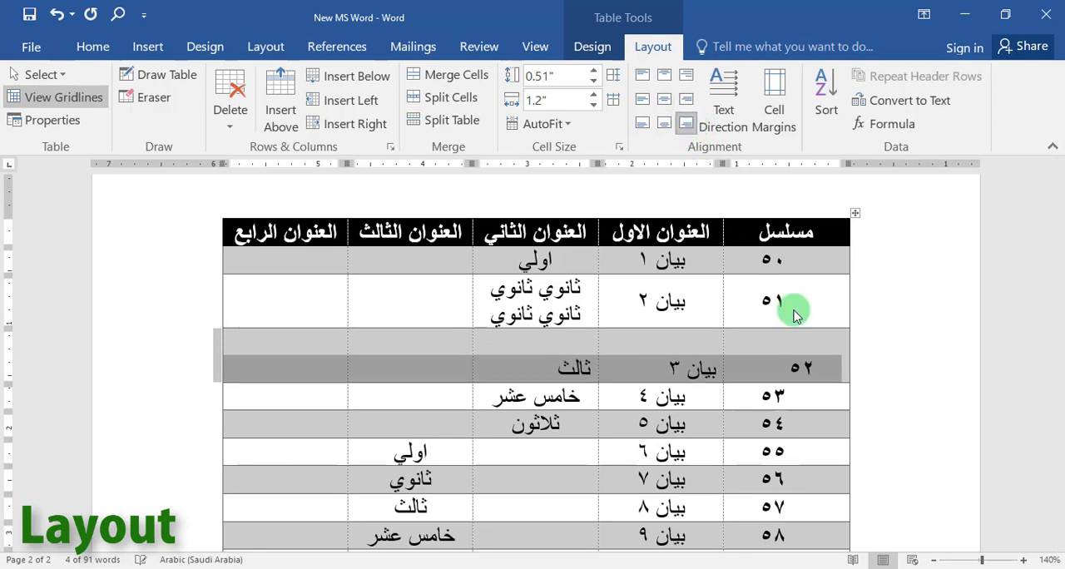
{"action": "left_click", "coordinate": [642, 127]}
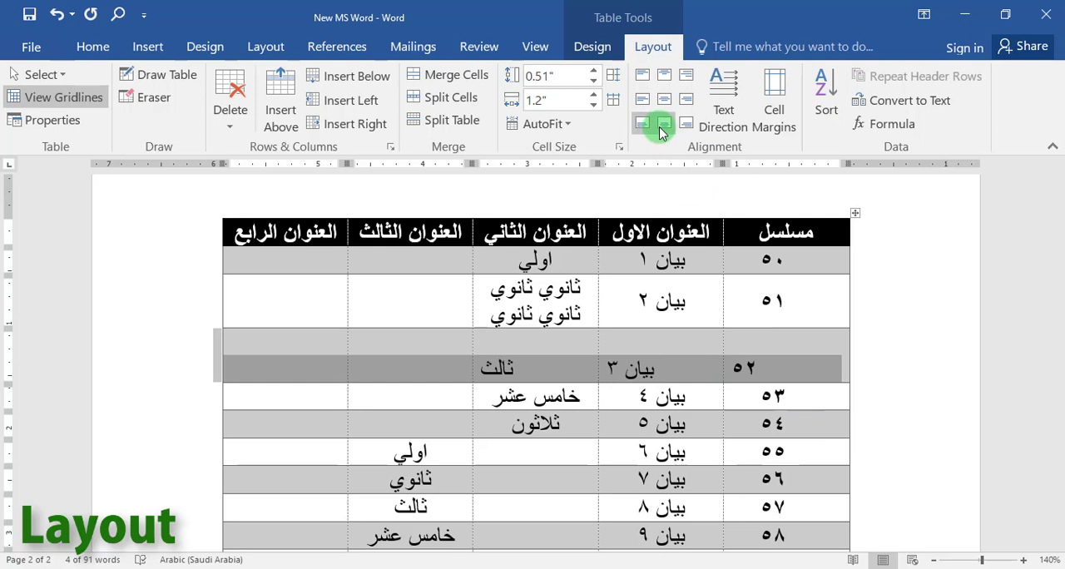
{"action": "left_click", "coordinate": [663, 125]}
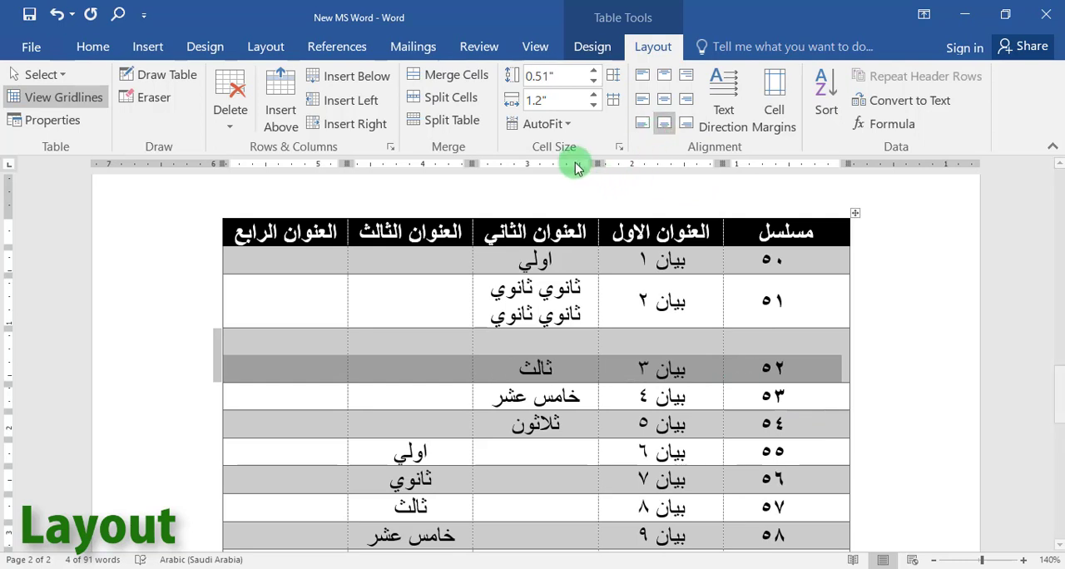
Apply AutoFit Contents to the whole table and deselect it.
{"action": "left_click", "coordinate": [854, 213]}
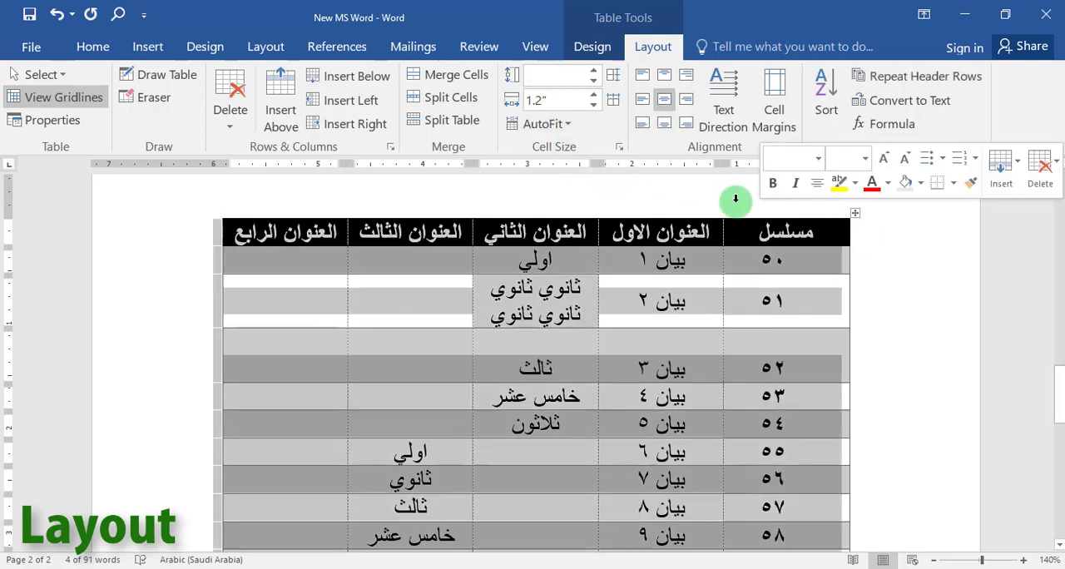
{"action": "left_click", "coordinate": [570, 125]}
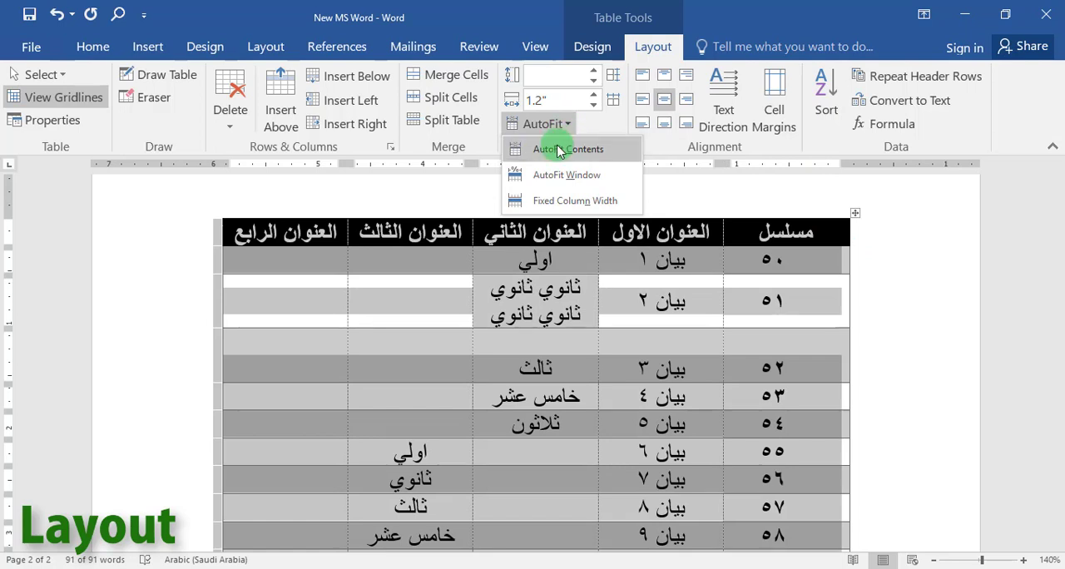
{"action": "left_click", "coordinate": [551, 151]}
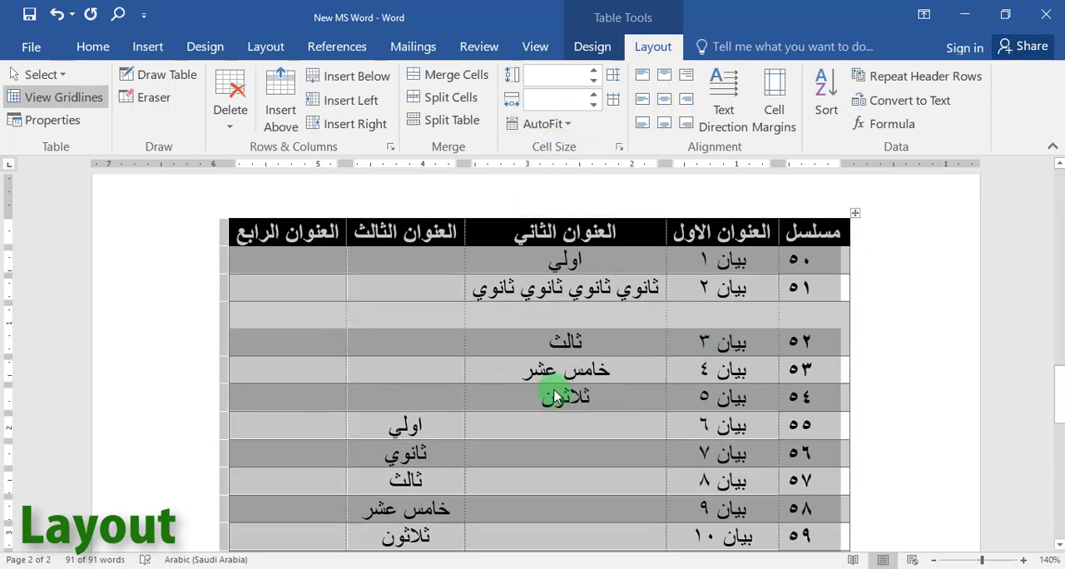
{"action": "left_click", "coordinate": [617, 324]}
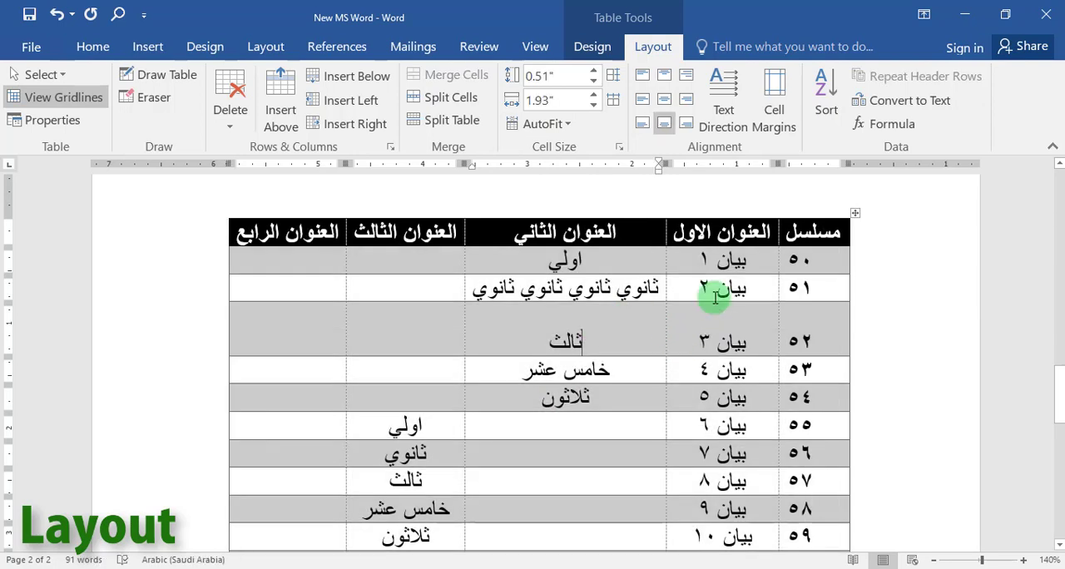
Cycle the text direction of the العنوان الثاني header cell through both vertical orientations and back to horizontal.
{"action": "left_click", "coordinate": [638, 290]}
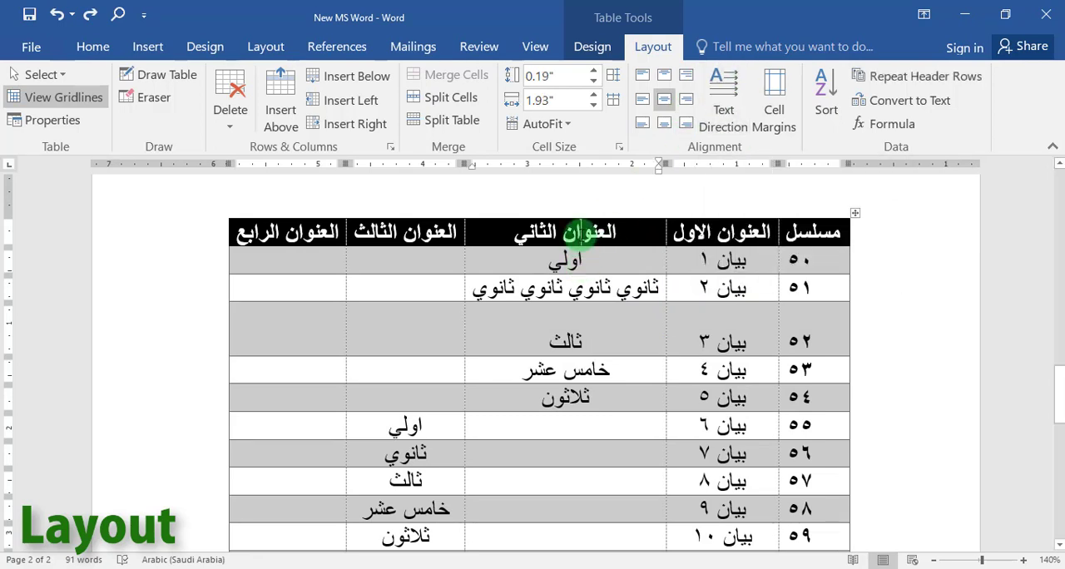
{"action": "left_click", "coordinate": [722, 115]}
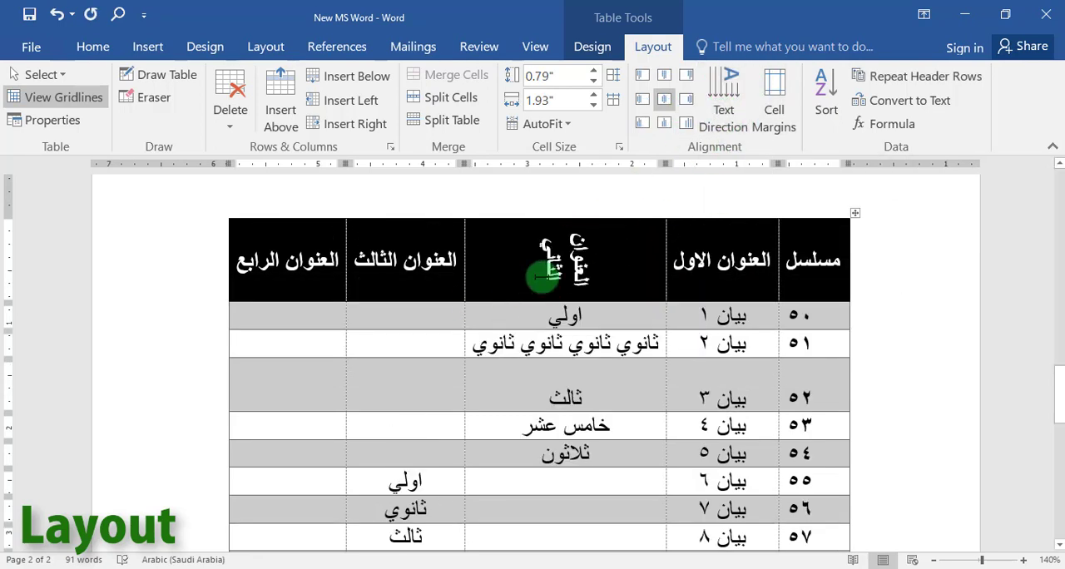
{"action": "left_click", "coordinate": [722, 93]}
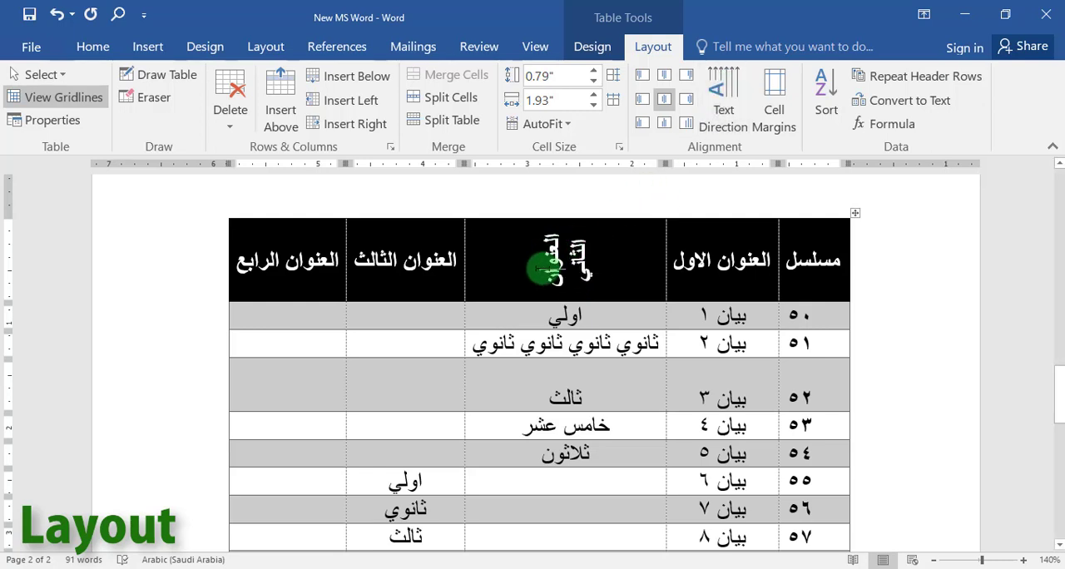
{"action": "left_click", "coordinate": [733, 91]}
{"action": "left_click", "coordinate": [727, 266]}
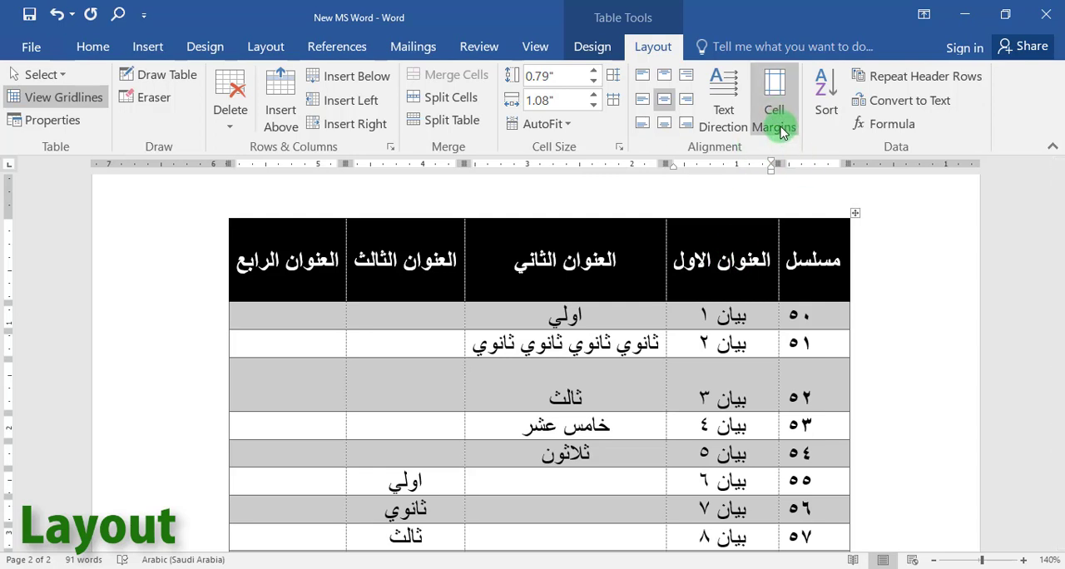
Set the table's default cell margins to 0.07" top, 0.06" bottom and 0.09" left.
{"action": "left_click", "coordinate": [860, 324]}
{"action": "left_click", "coordinate": [774, 116]}
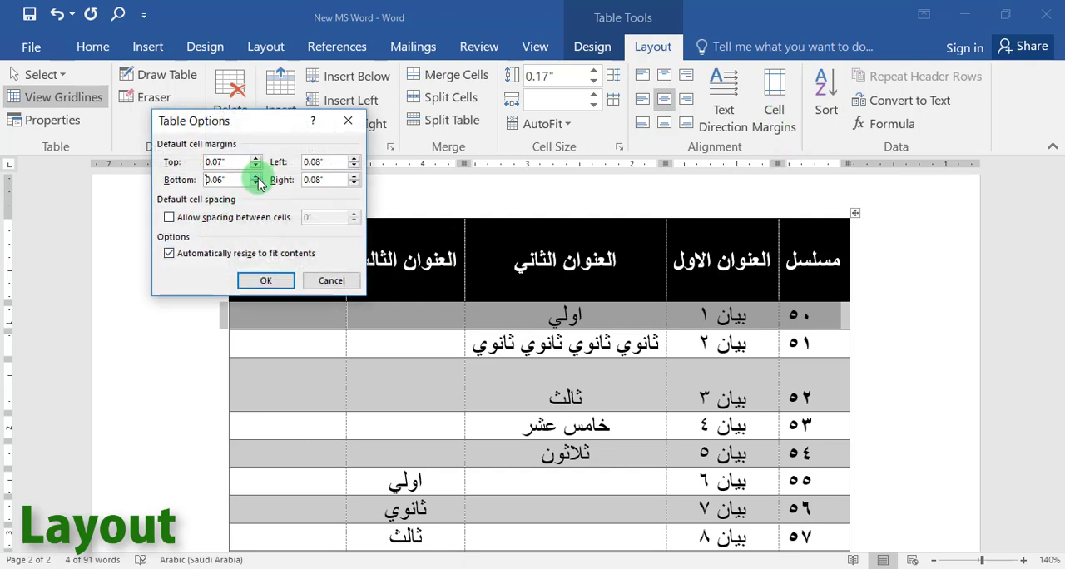
{"action": "left_click", "coordinate": [353, 164]}
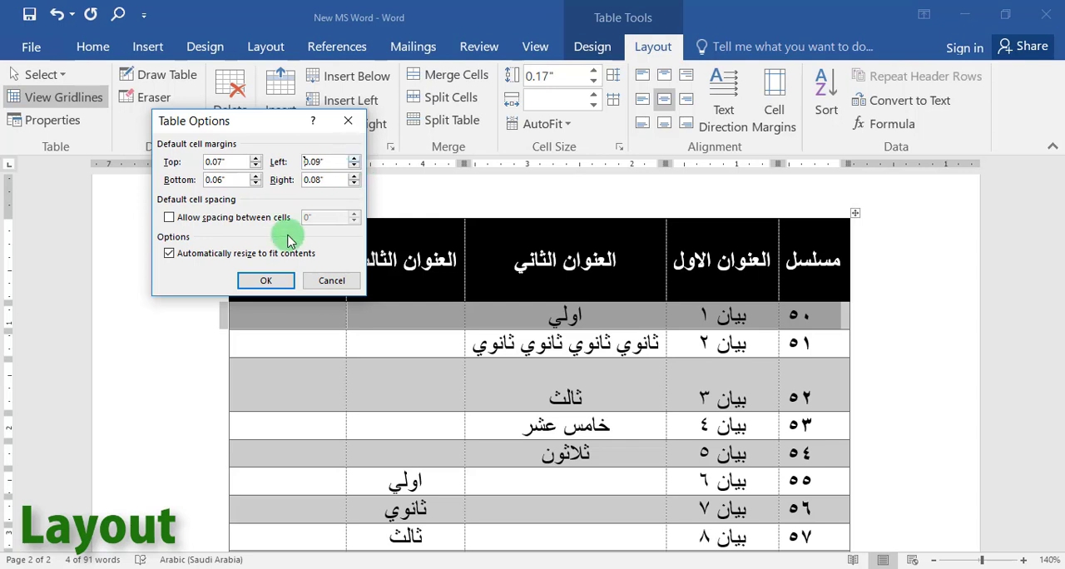
{"action": "left_click", "coordinate": [267, 280]}
{"action": "left_click", "coordinate": [659, 335]}
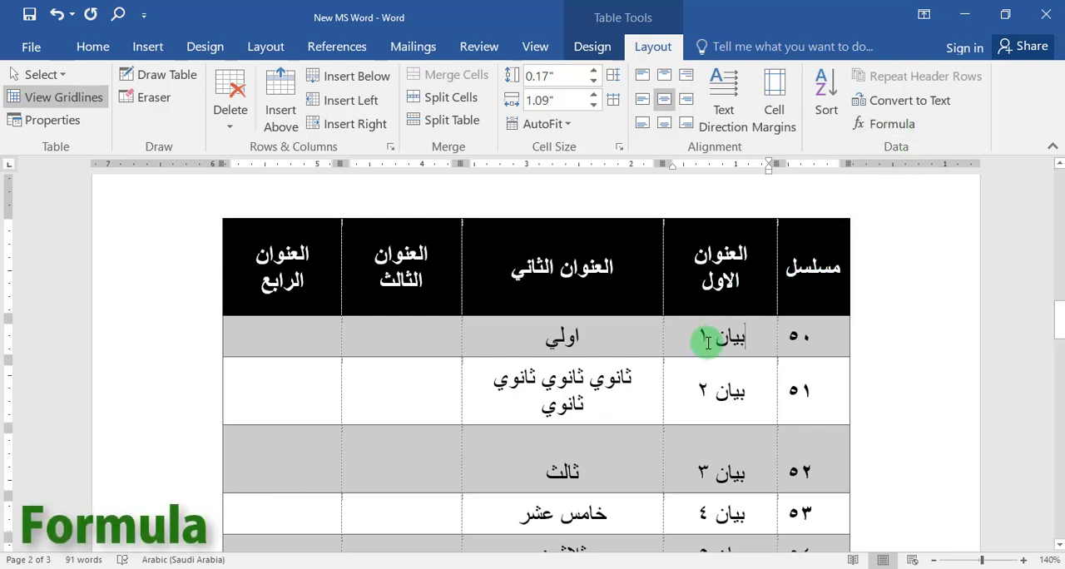
{"action": "scroll", "coordinate": [707, 338], "scroll_direction": "down", "scroll_amount": 10}
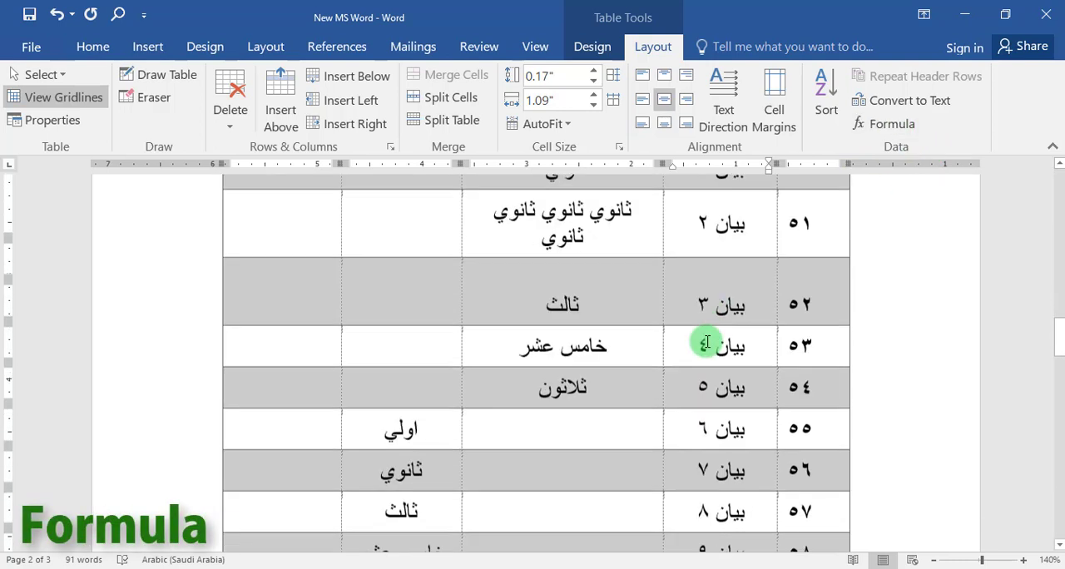
{"action": "scroll", "coordinate": [703, 333], "scroll_direction": "down", "scroll_amount": 3}
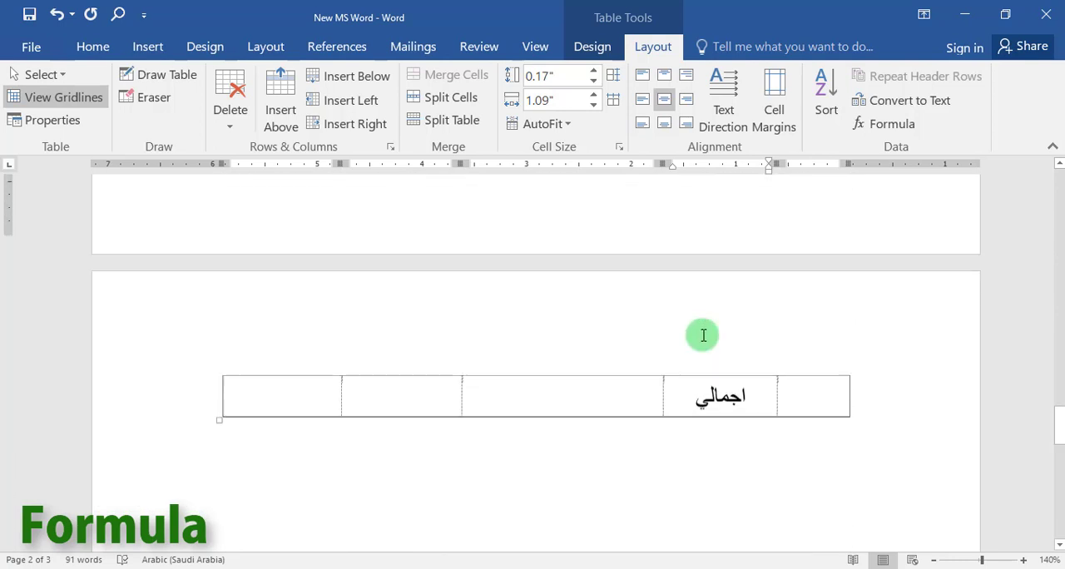
{"action": "scroll", "coordinate": [697, 334], "scroll_direction": "up", "scroll_amount": 5}
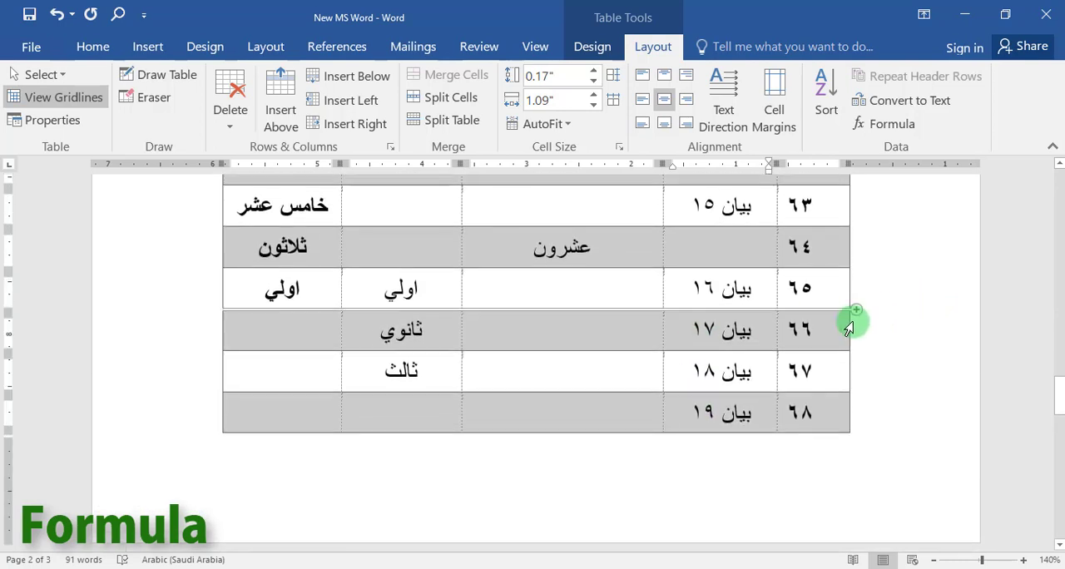
{"action": "left_click", "coordinate": [857, 313]}
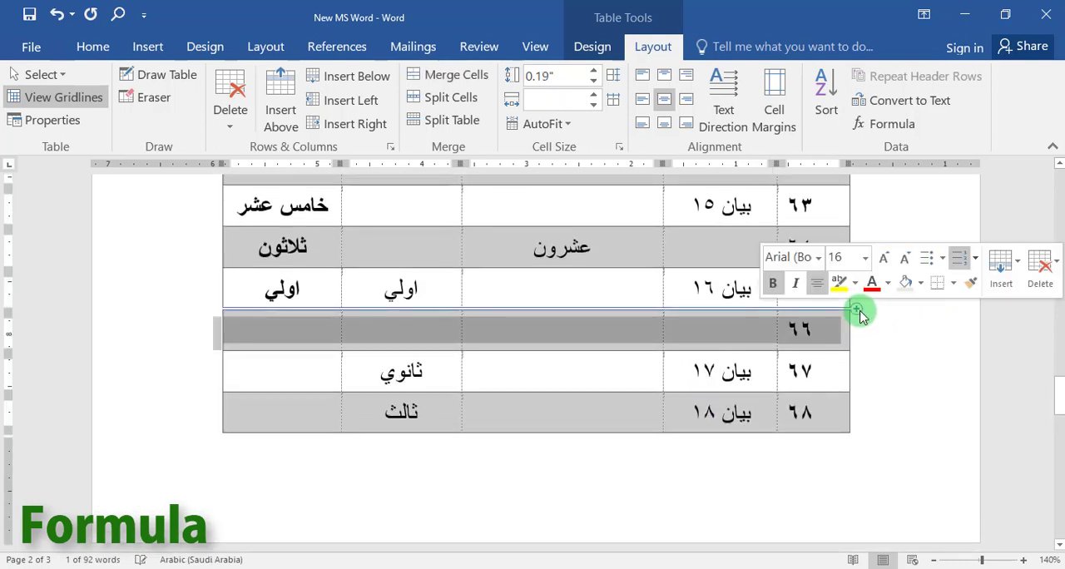
{"action": "left_click", "coordinate": [1040, 268]}
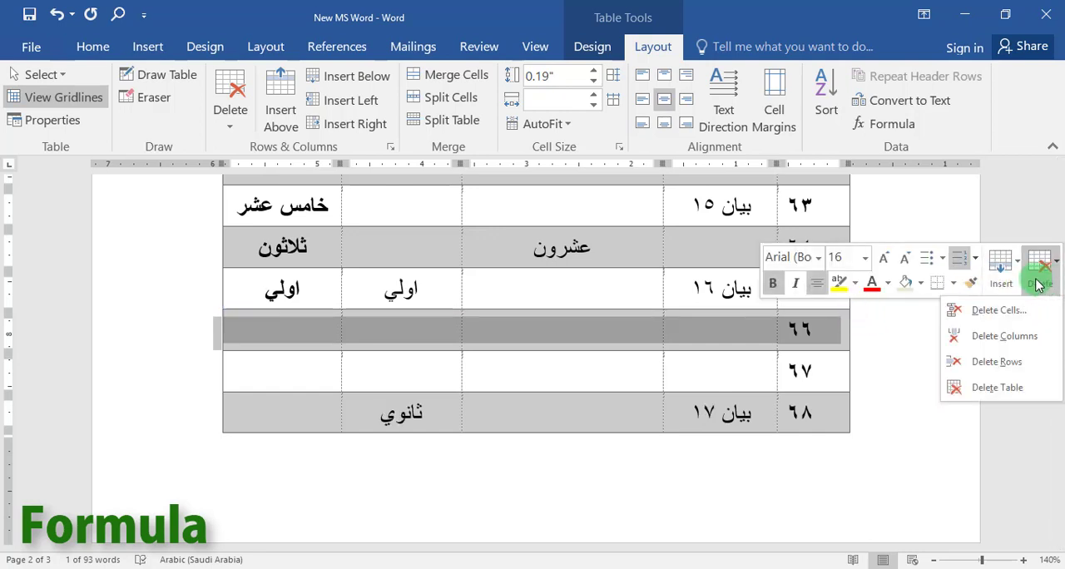
{"action": "left_click", "coordinate": [999, 310]}
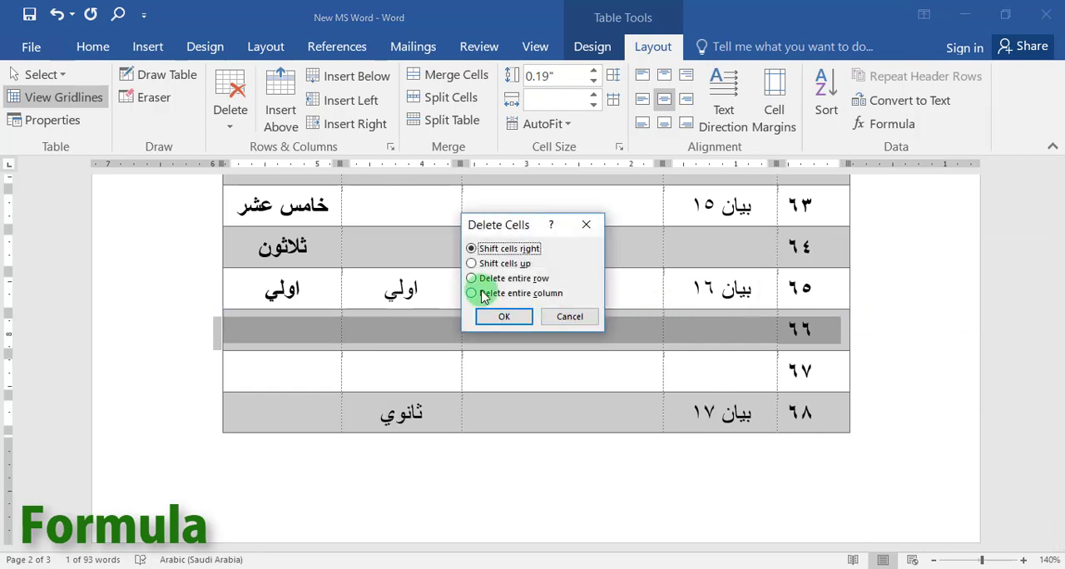
{"action": "left_click", "coordinate": [498, 317]}
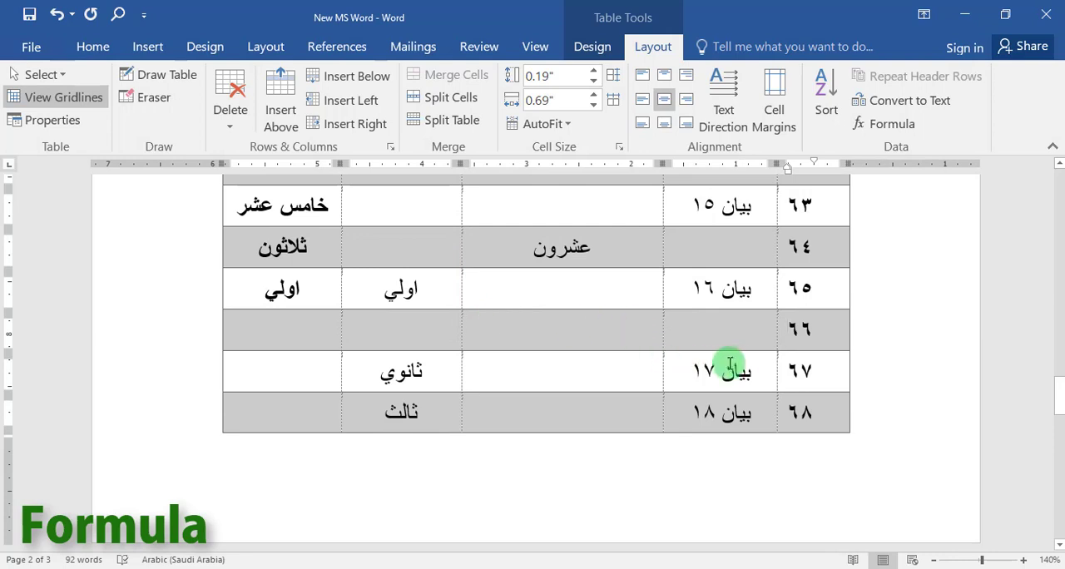
{"action": "left_click", "coordinate": [868, 333]}
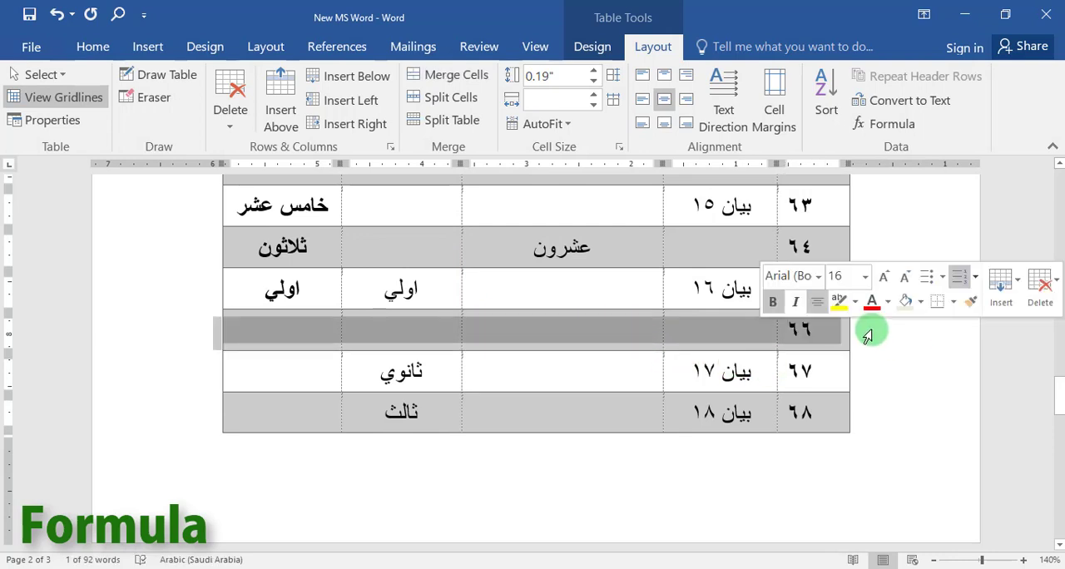
{"action": "right_click", "coordinate": [868, 333]}
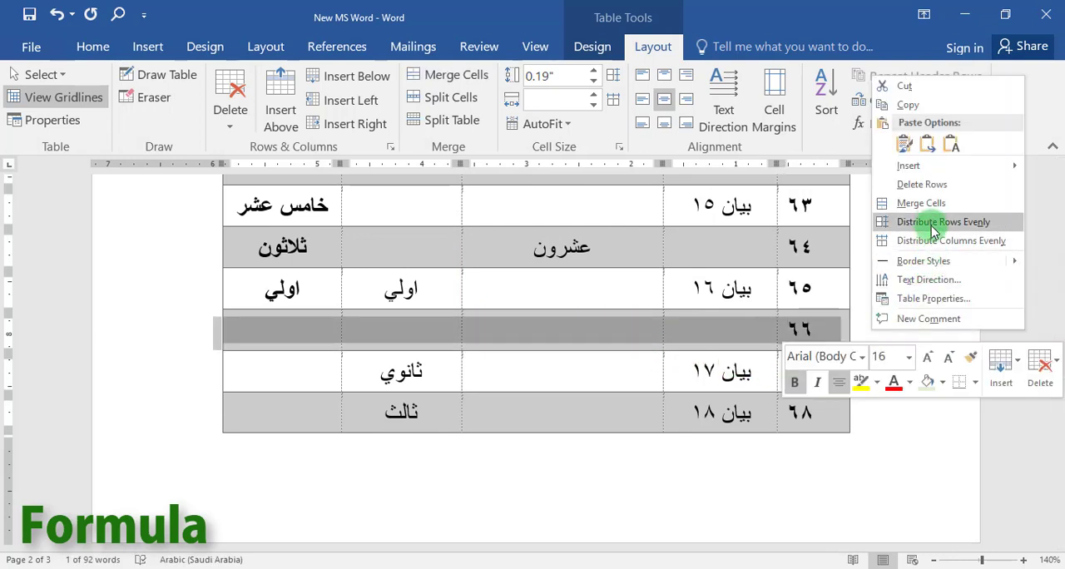
{"action": "left_click", "coordinate": [922, 185]}
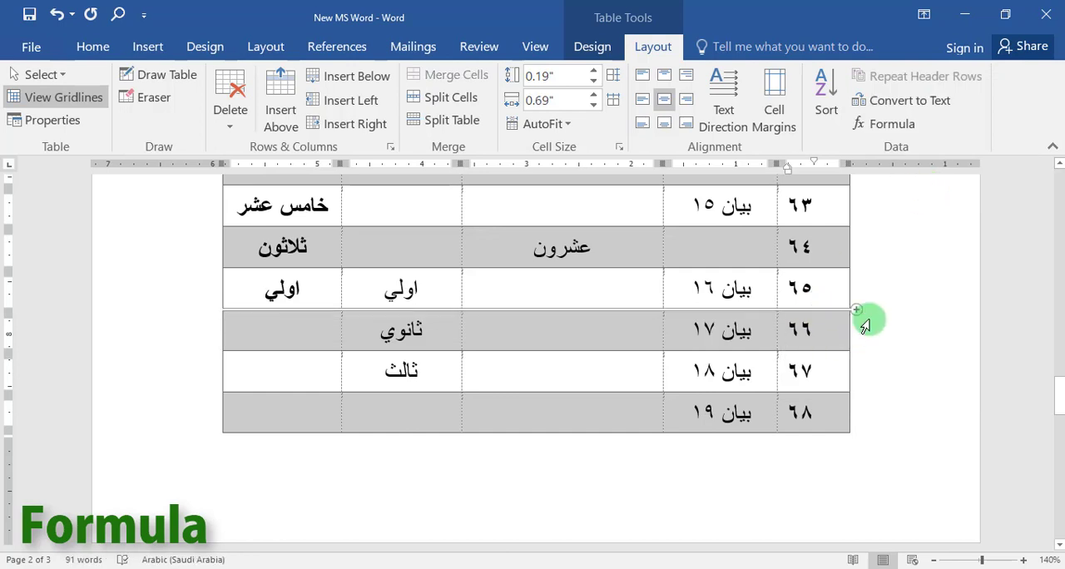
Delete the row containing بيان ١٧ near the end of the table.
{"action": "right_click", "coordinate": [865, 324]}
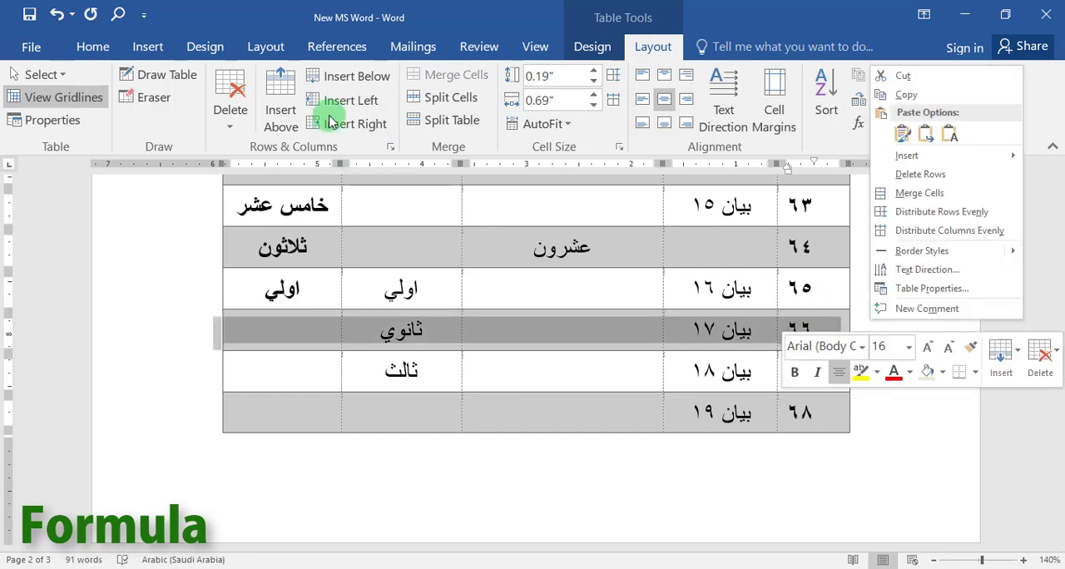
{"action": "left_click", "coordinate": [229, 107]}
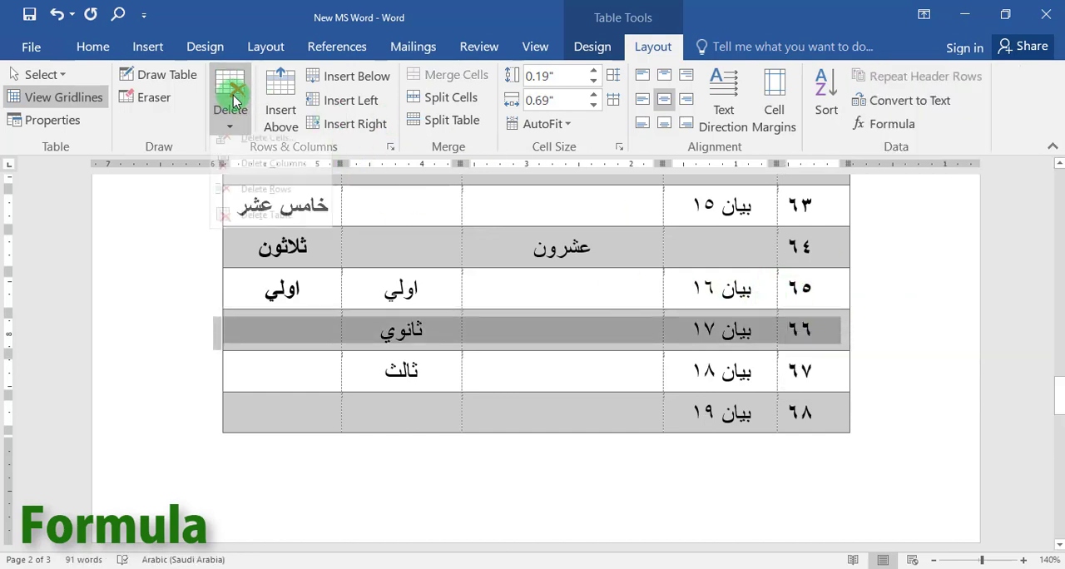
{"action": "left_click", "coordinate": [253, 201]}
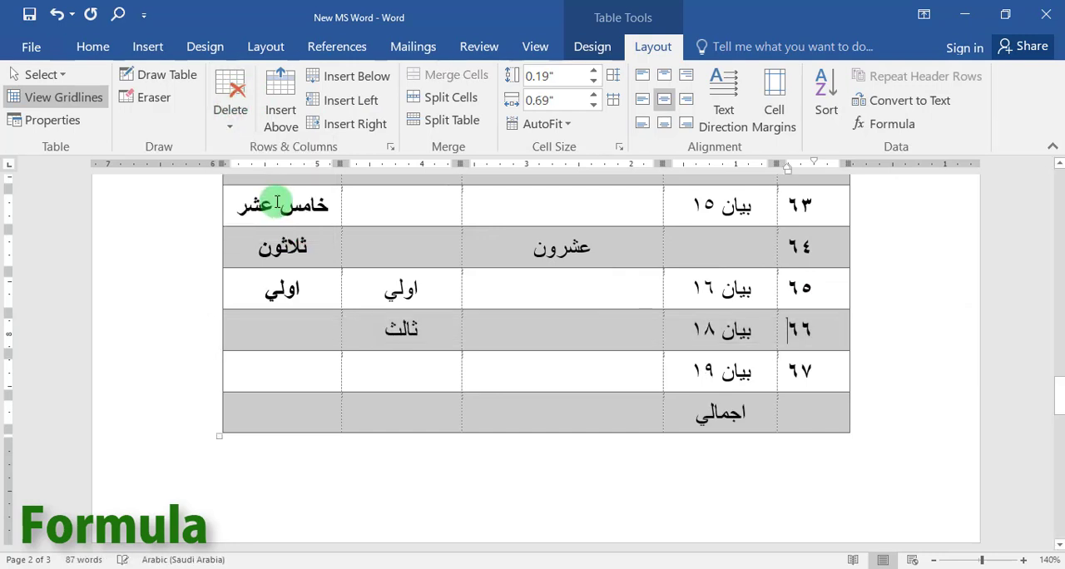
Insert the formula =SUM(ABOVE) in the serial-number cell of the اجمالي row, checking the available number formats and functions along the way.
{"action": "left_click", "coordinate": [624, 421]}
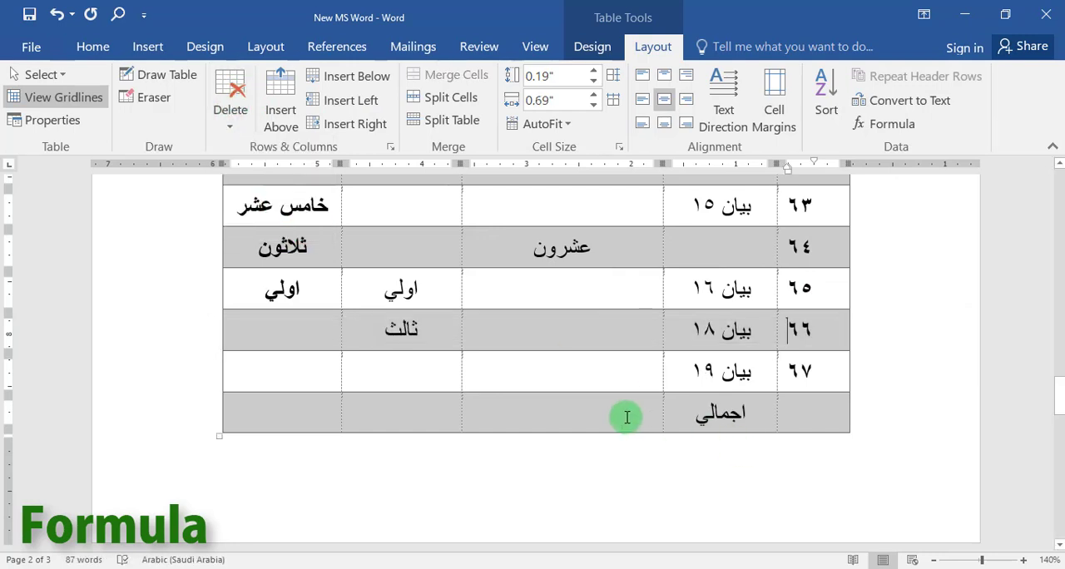
{"action": "left_click", "coordinate": [758, 411]}
{"action": "left_click", "coordinate": [797, 414]}
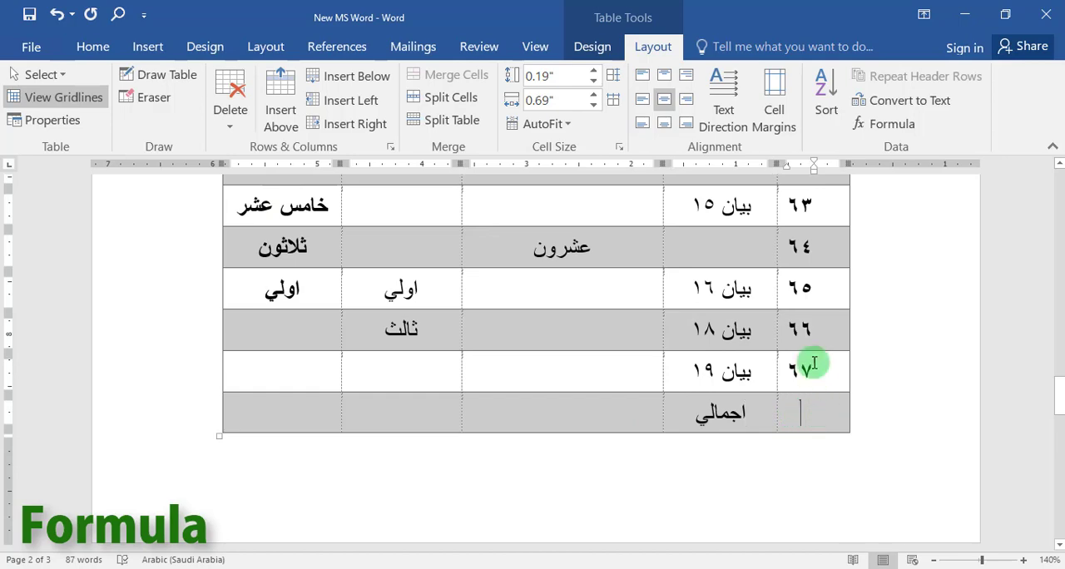
{"action": "scroll", "coordinate": [803, 341], "scroll_direction": "up", "scroll_amount": 6}
{"action": "scroll", "coordinate": [803, 333], "scroll_direction": "up", "scroll_amount": 3}
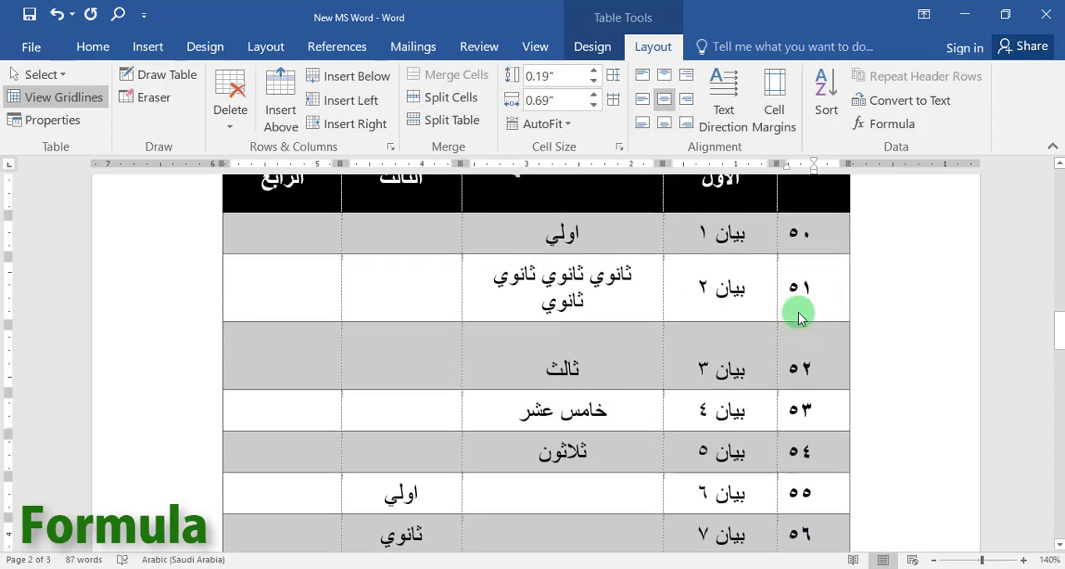
{"action": "scroll", "coordinate": [841, 406], "scroll_direction": "down", "scroll_amount": 5}
{"action": "scroll", "coordinate": [841, 406], "scroll_direction": "down", "scroll_amount": 5}
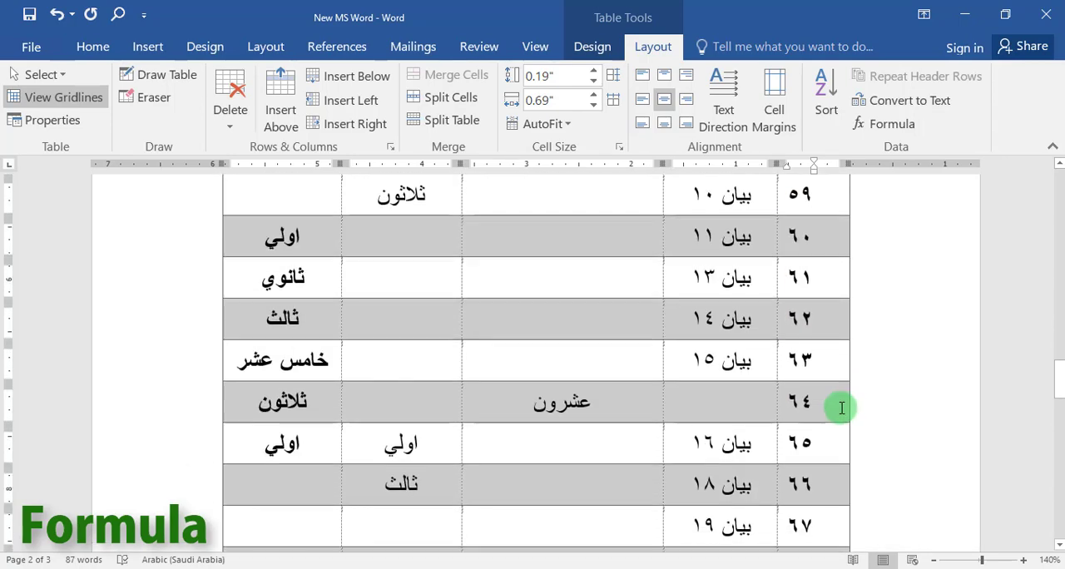
{"action": "left_click", "coordinate": [887, 126]}
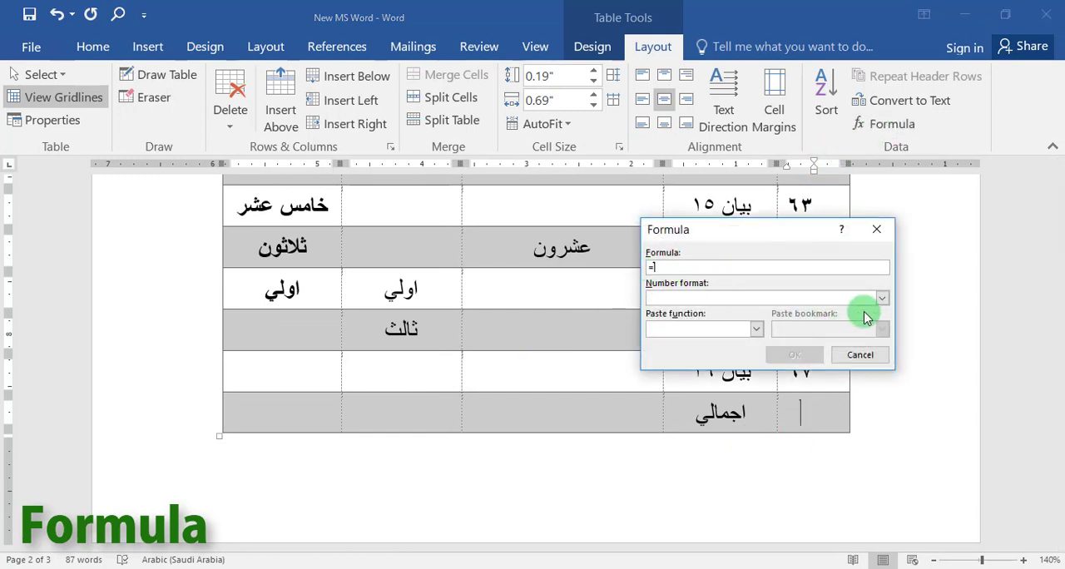
{"action": "left_click", "coordinate": [883, 299]}
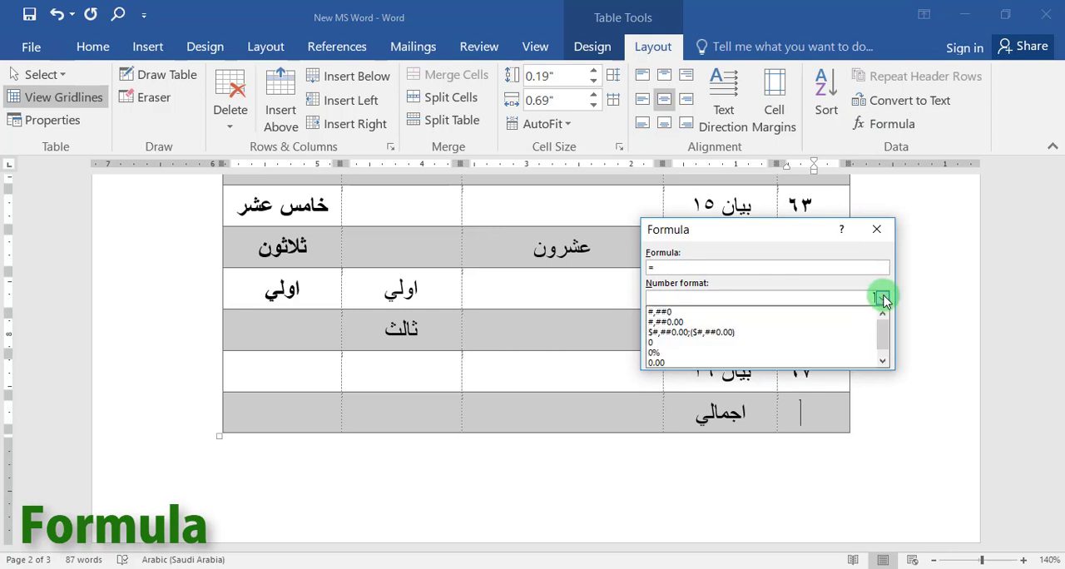
{"action": "left_click", "coordinate": [883, 300]}
{"action": "left_click", "coordinate": [754, 328]}
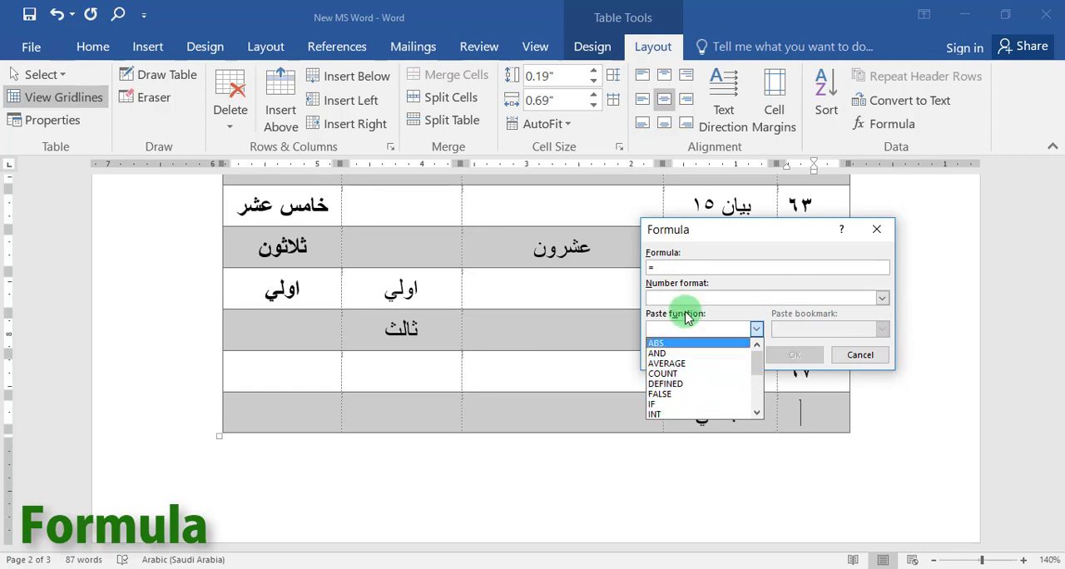
{"action": "left_click", "coordinate": [676, 266]}
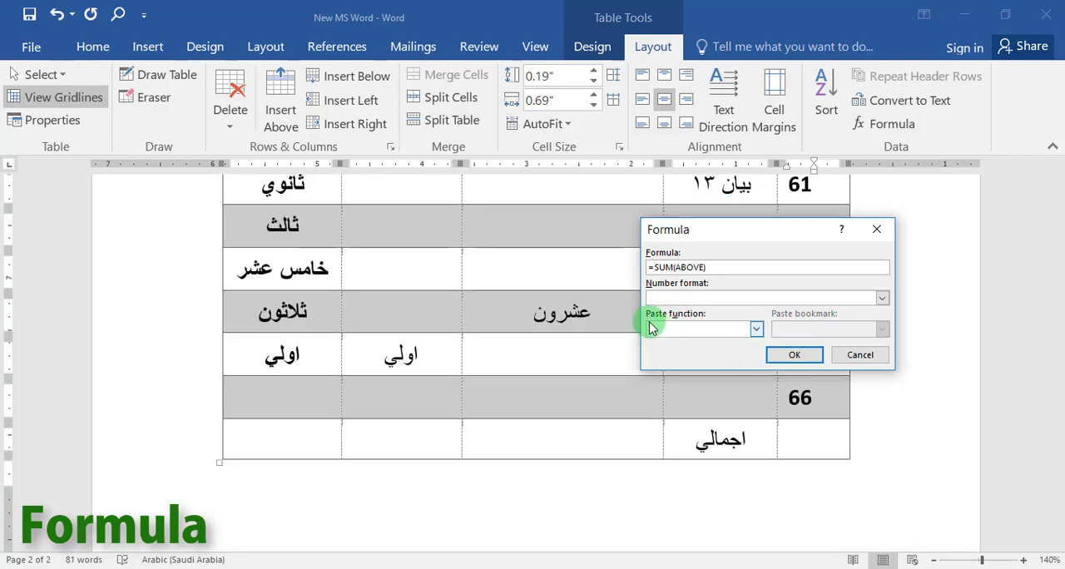
{"action": "left_click", "coordinate": [795, 355]}
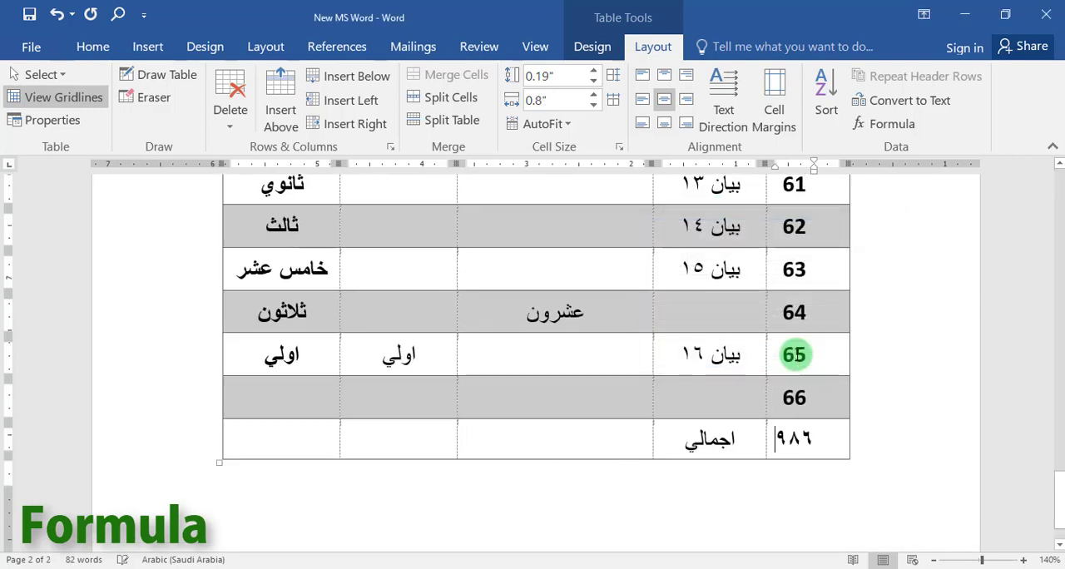
{"action": "left_click", "coordinate": [801, 447]}
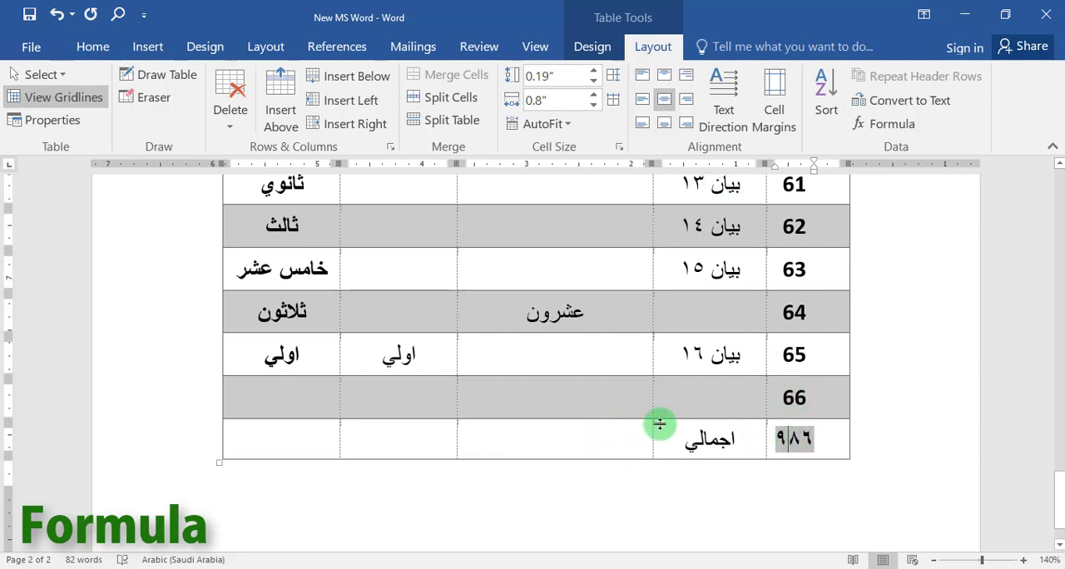
In row 66, enter 33 under العنوان الثالث and 44 under العنوان الثاني, and total them under العنوان الاول with =SUM(Left).
{"action": "left_click", "coordinate": [551, 392]}
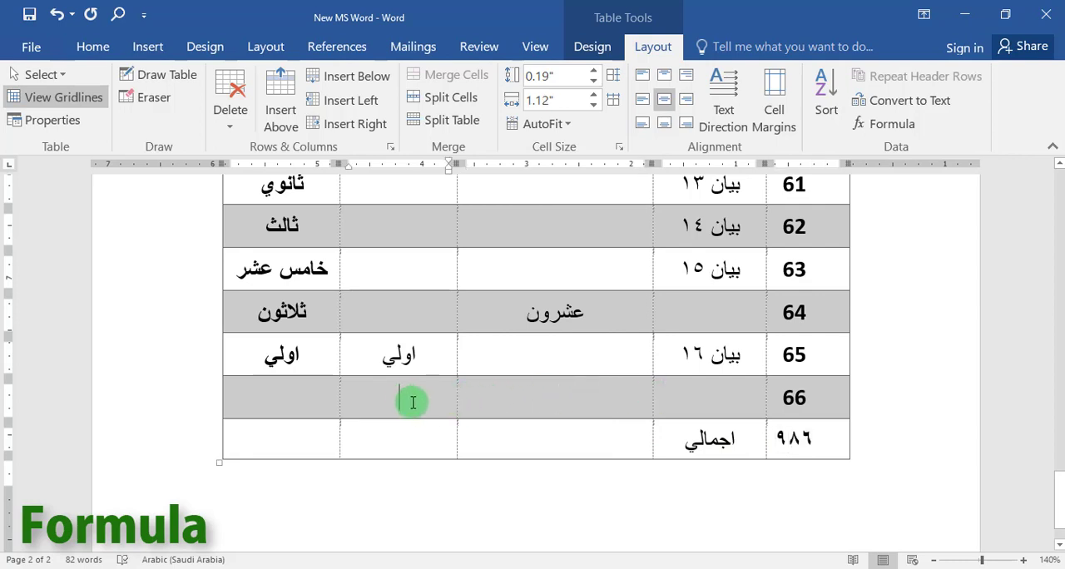
{"action": "type", "text": "33"}
{"action": "left_click", "coordinate": [502, 393]}
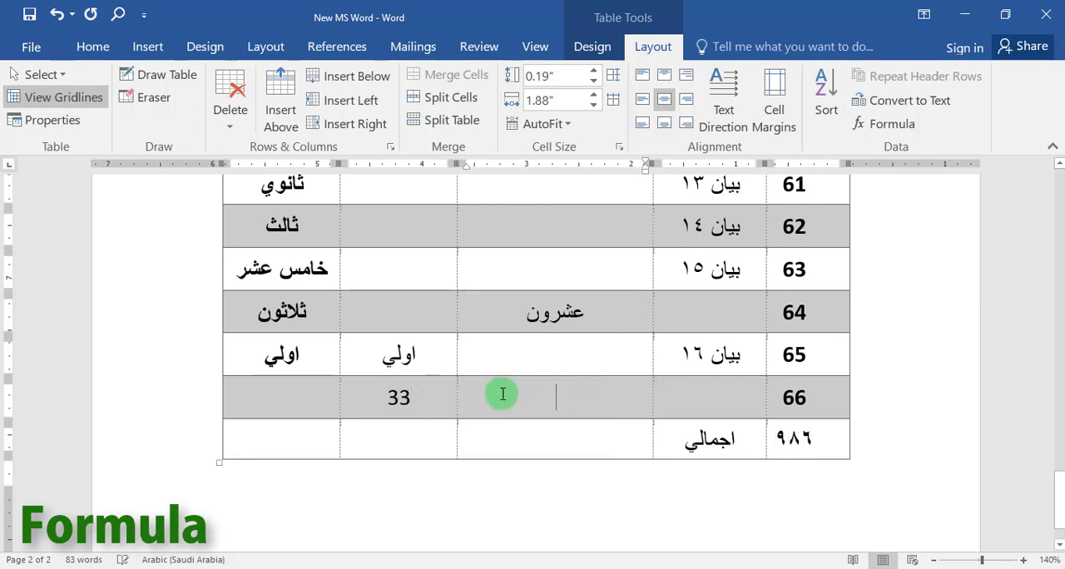
{"action": "type", "text": "44"}
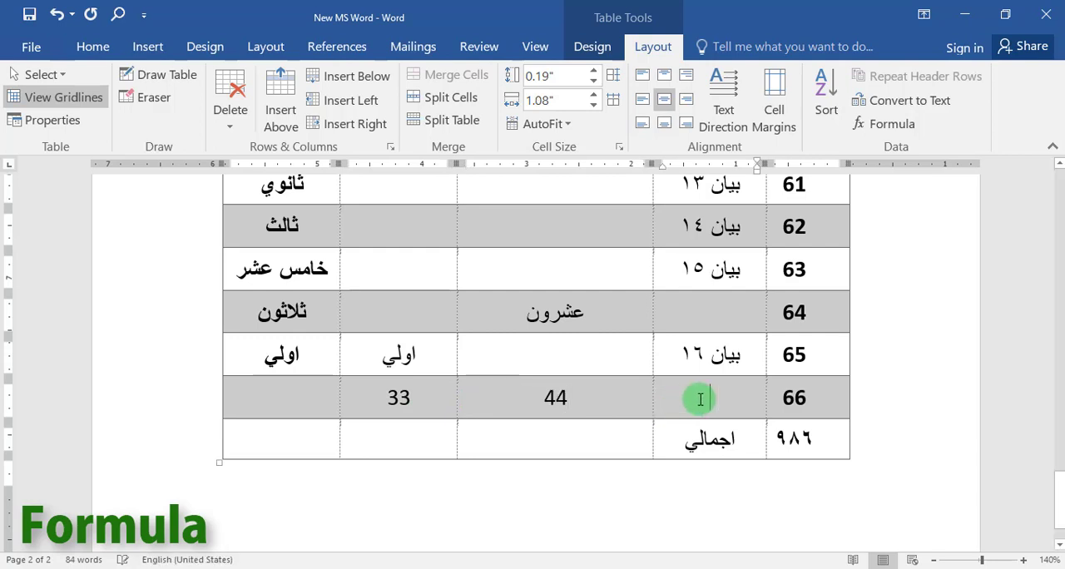
{"action": "left_click", "coordinate": [890, 125]}
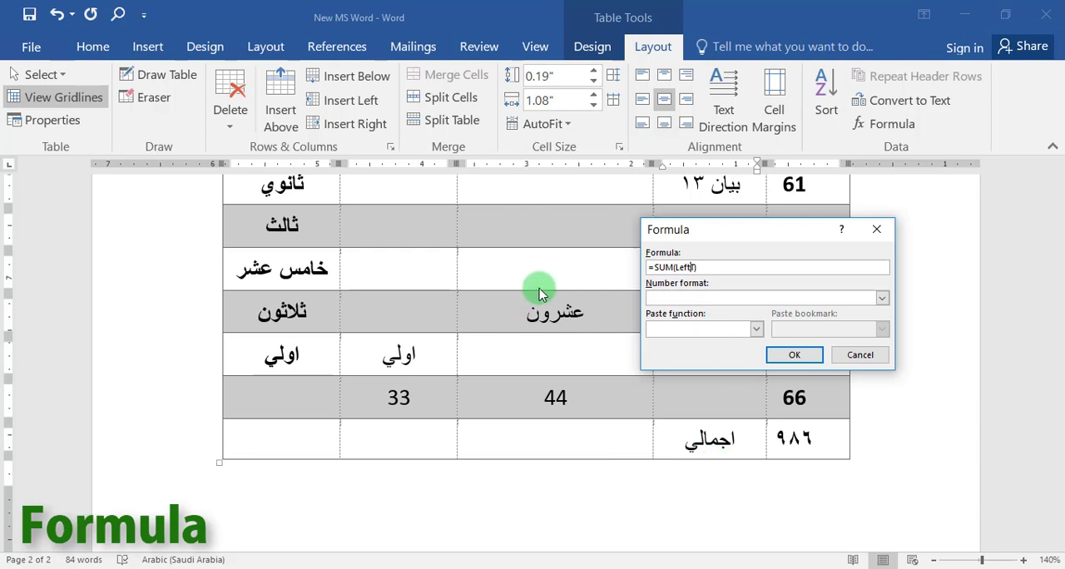
{"action": "left_click", "coordinate": [786, 354]}
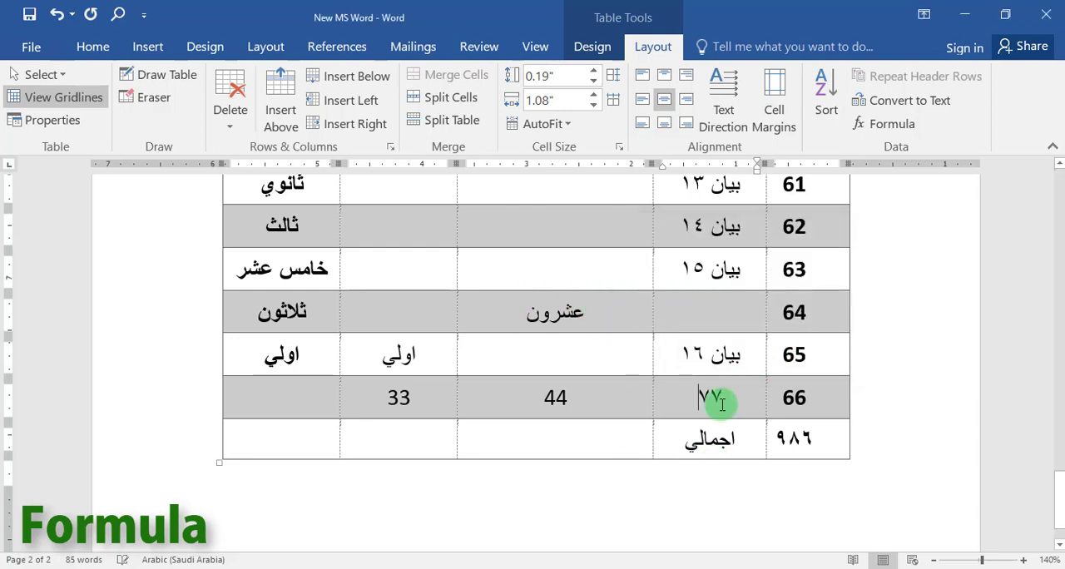
Compare the digit styles across the table's rows, from the header row down to the اجمالي row.
{"action": "left_click_drag", "start_coordinate": [574, 406], "coordinate": [405, 423]}
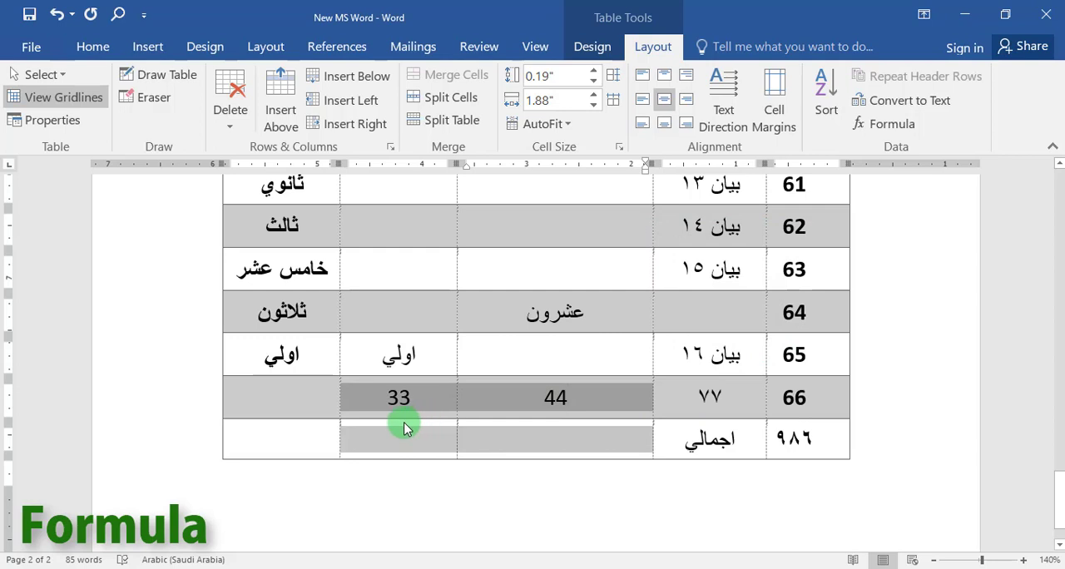
{"action": "scroll", "coordinate": [541, 399], "scroll_direction": "up", "scroll_amount": 1}
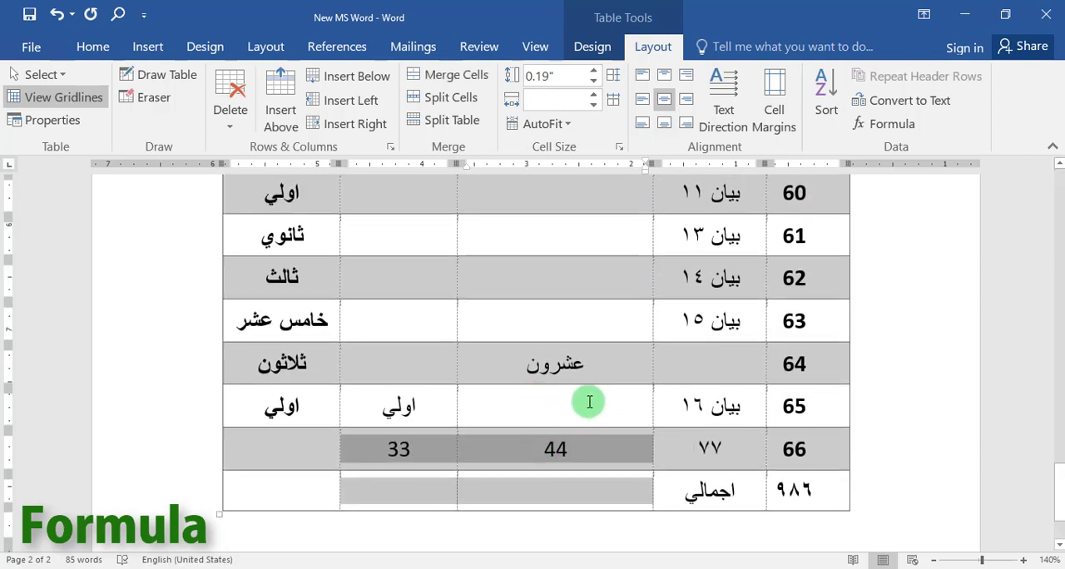
{"action": "scroll", "coordinate": [589, 402], "scroll_direction": "up", "scroll_amount": 10}
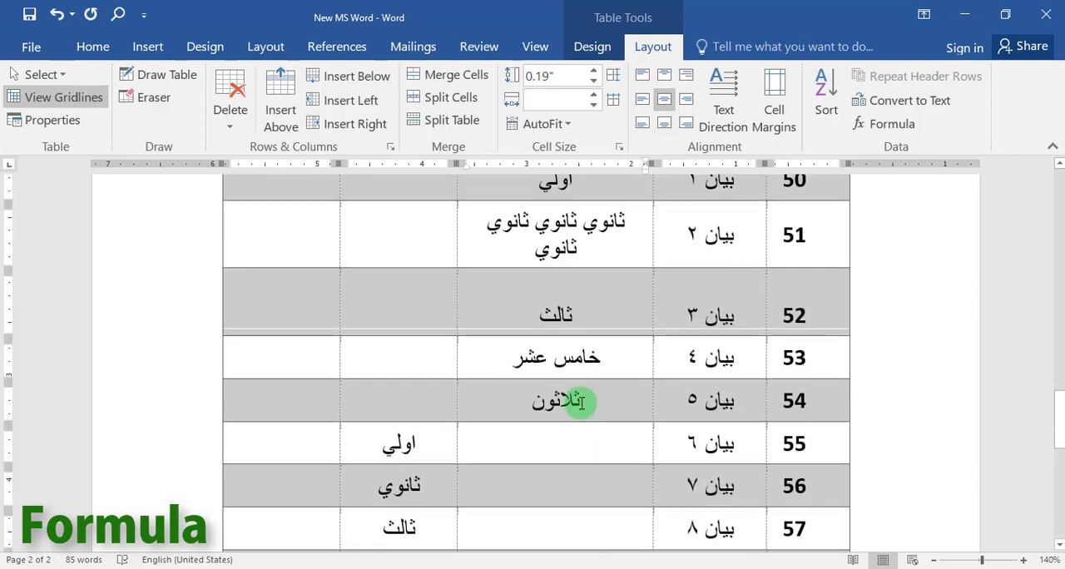
{"action": "scroll", "coordinate": [574, 406], "scroll_direction": "up", "scroll_amount": 5}
{"action": "scroll", "coordinate": [599, 416], "scroll_direction": "down", "scroll_amount": 3}
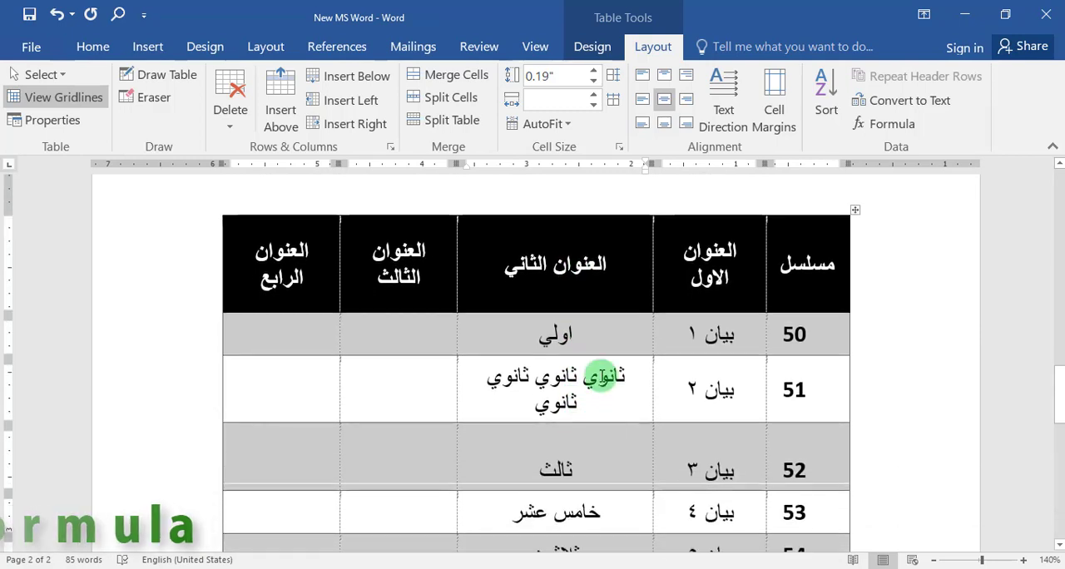
{"action": "scroll", "coordinate": [600, 378], "scroll_direction": "down", "scroll_amount": 2}
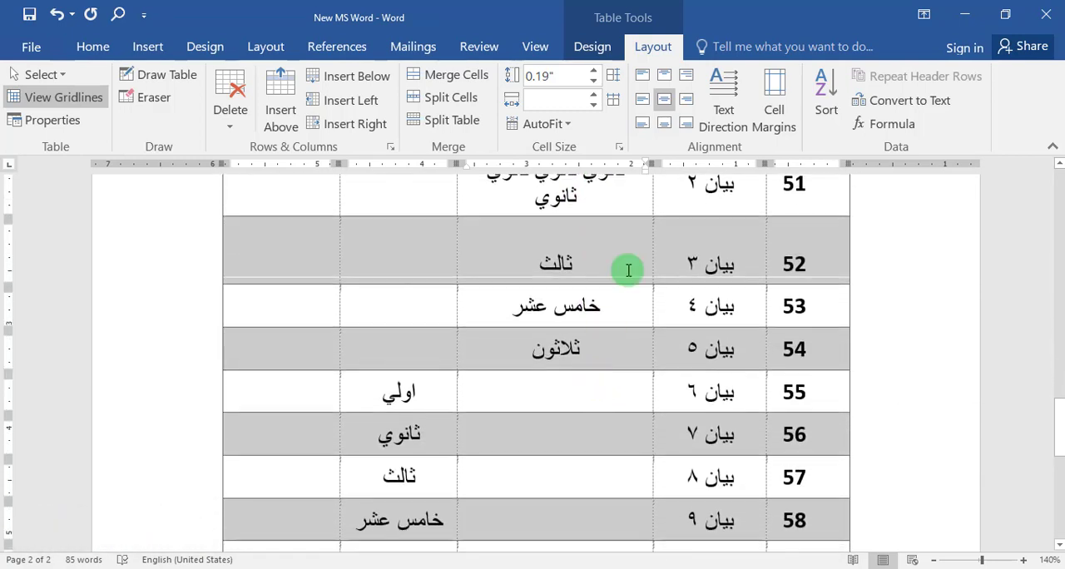
{"action": "scroll", "coordinate": [618, 238], "scroll_direction": "down", "scroll_amount": 5}
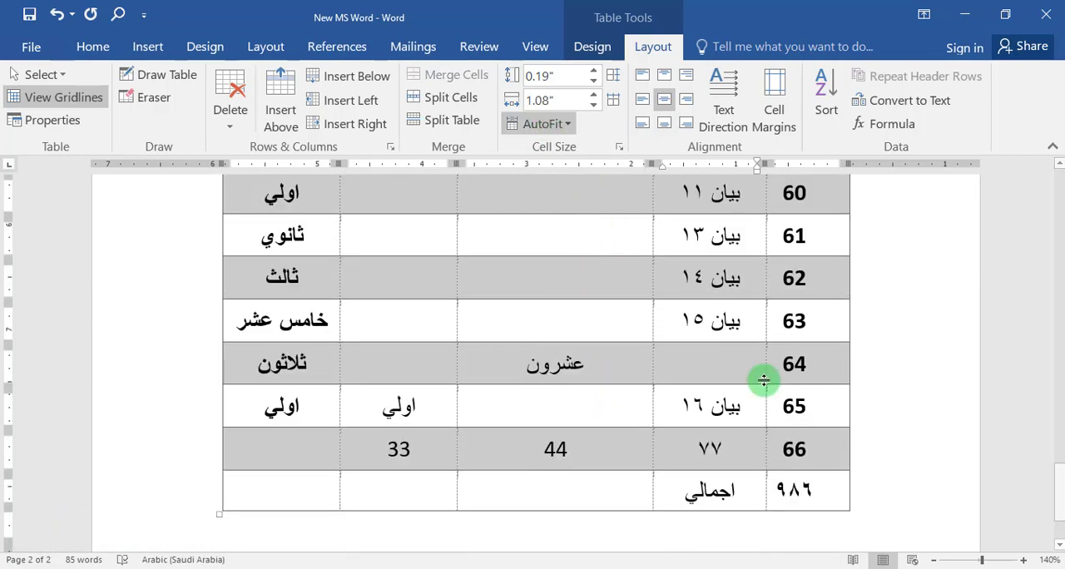
{"action": "scroll", "coordinate": [697, 321], "scroll_direction": "up", "scroll_amount": 1}
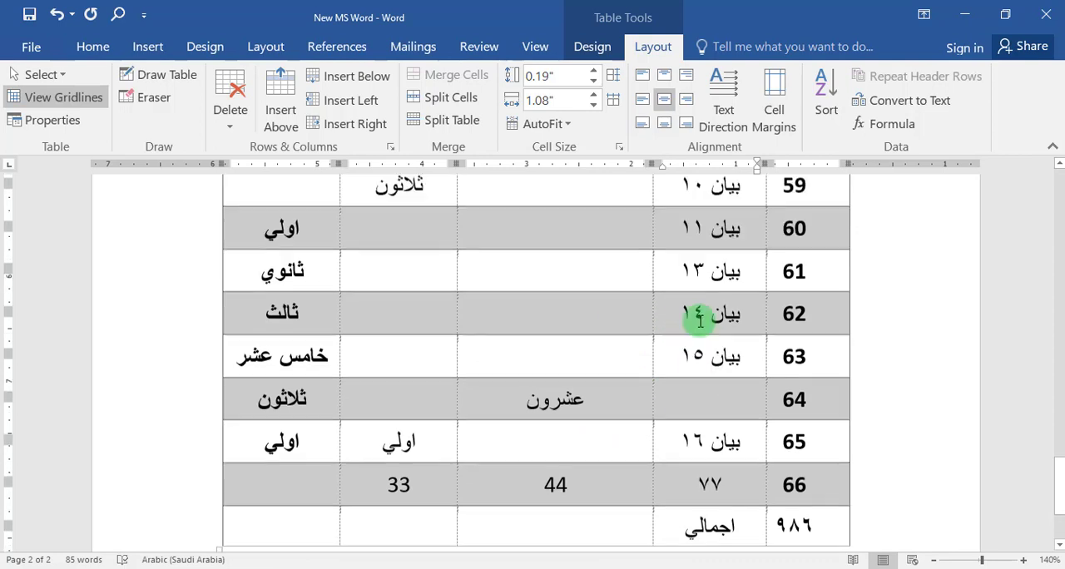
{"action": "scroll", "coordinate": [694, 439], "scroll_direction": "down", "scroll_amount": 2}
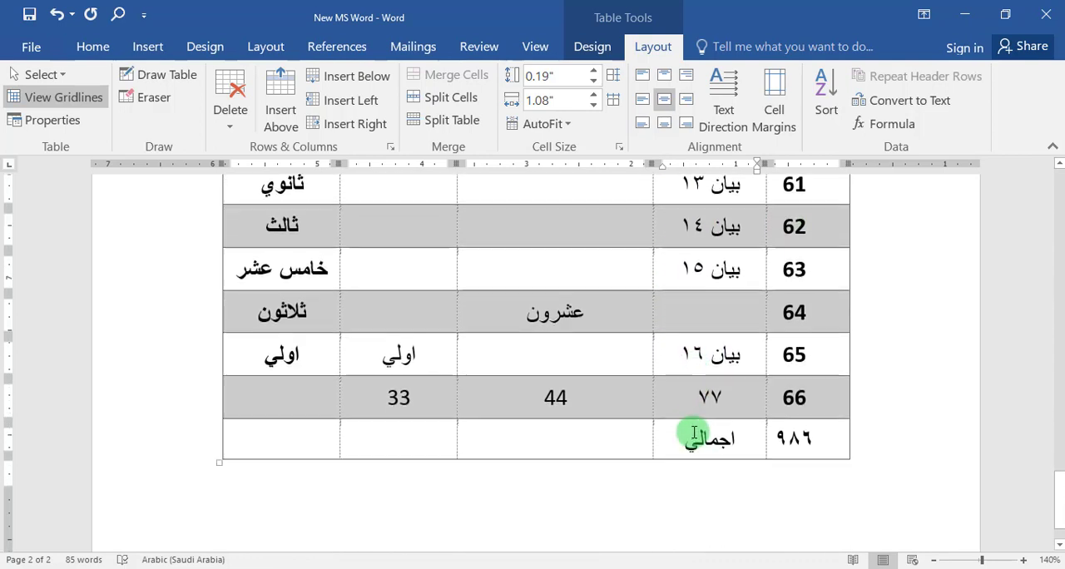
{"action": "scroll", "coordinate": [687, 356], "scroll_direction": "up", "scroll_amount": 1}
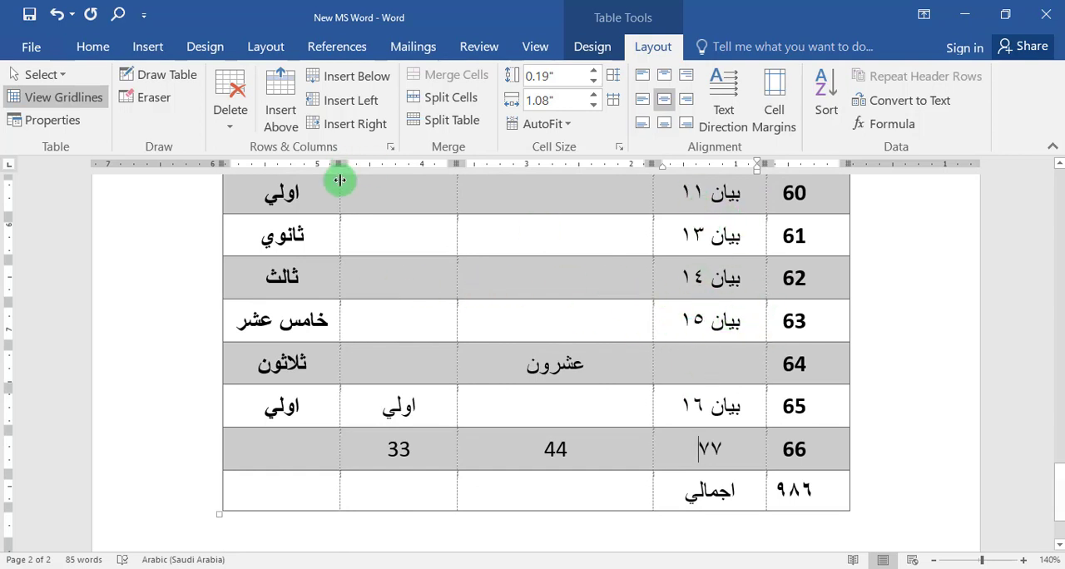
Set the Numeral option to Arabic in the advanced program options and check the digits in the table.
{"action": "left_click", "coordinate": [31, 47]}
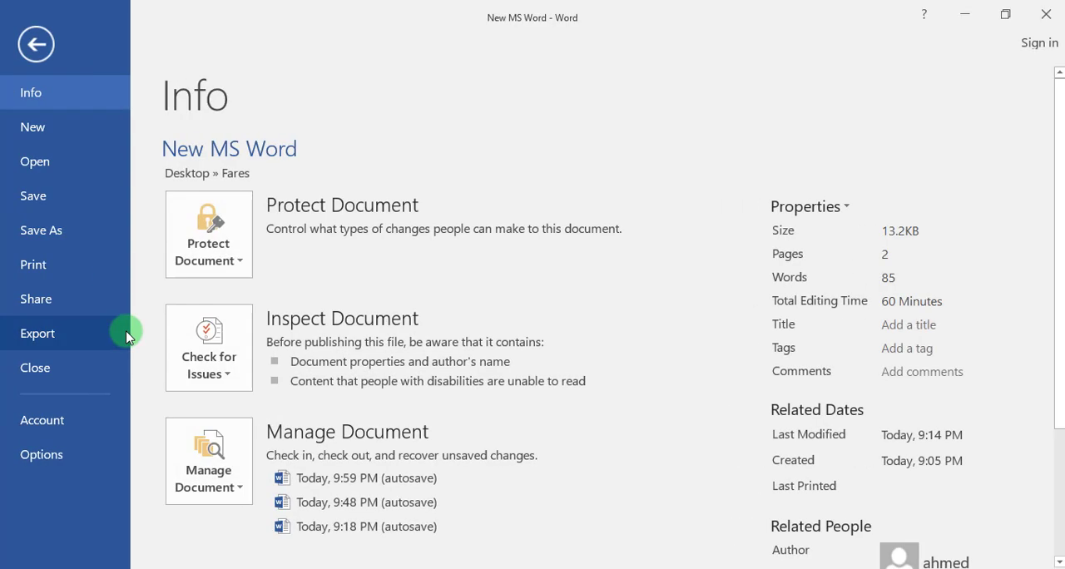
{"action": "left_click", "coordinate": [56, 458]}
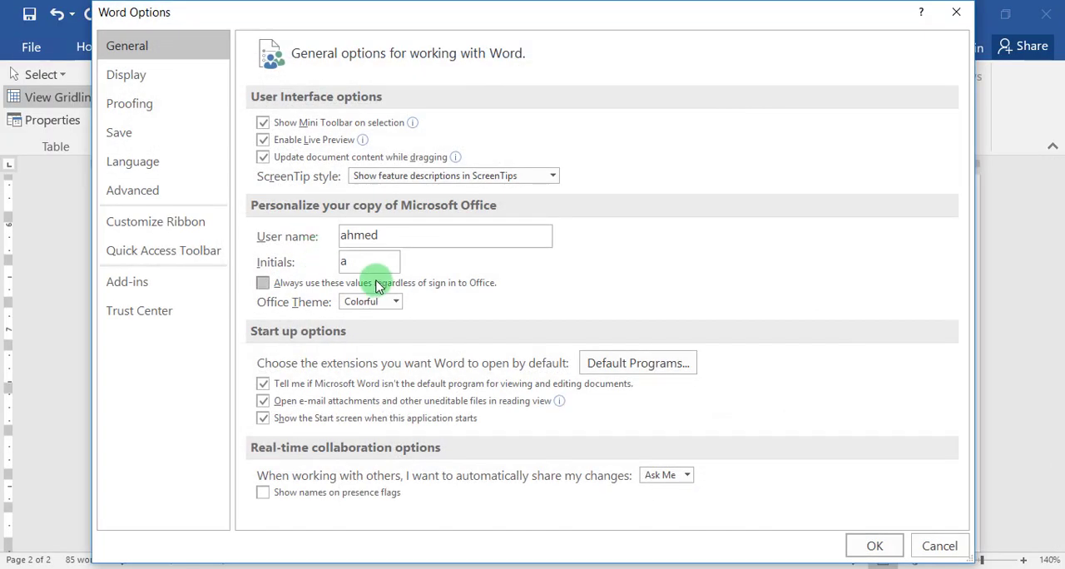
{"action": "left_click", "coordinate": [132, 190]}
{"action": "scroll", "coordinate": [362, 324], "scroll_direction": "down", "scroll_amount": 9}
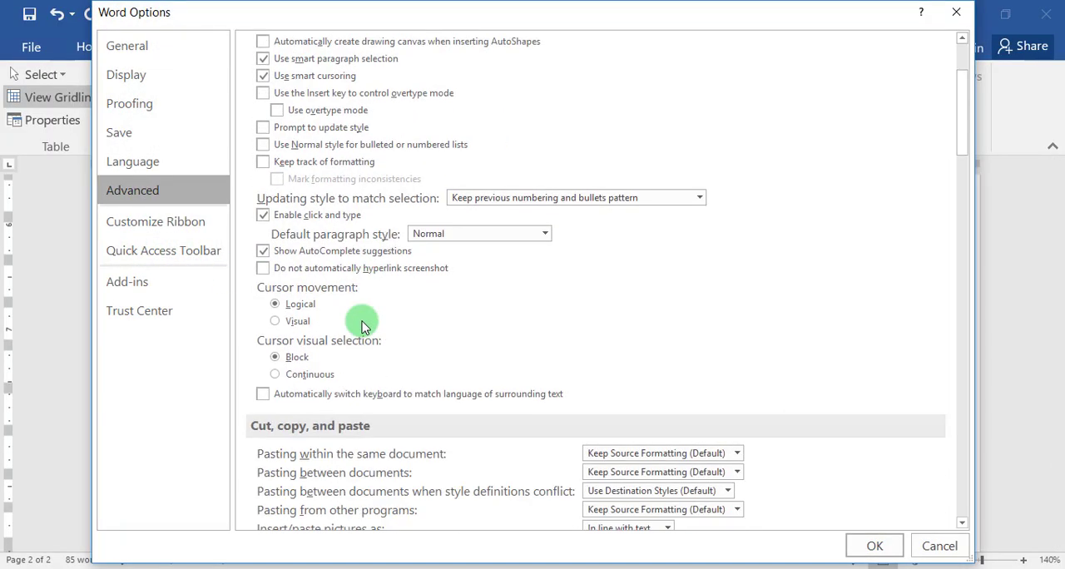
{"action": "scroll", "coordinate": [361, 325], "scroll_direction": "down", "scroll_amount": 15}
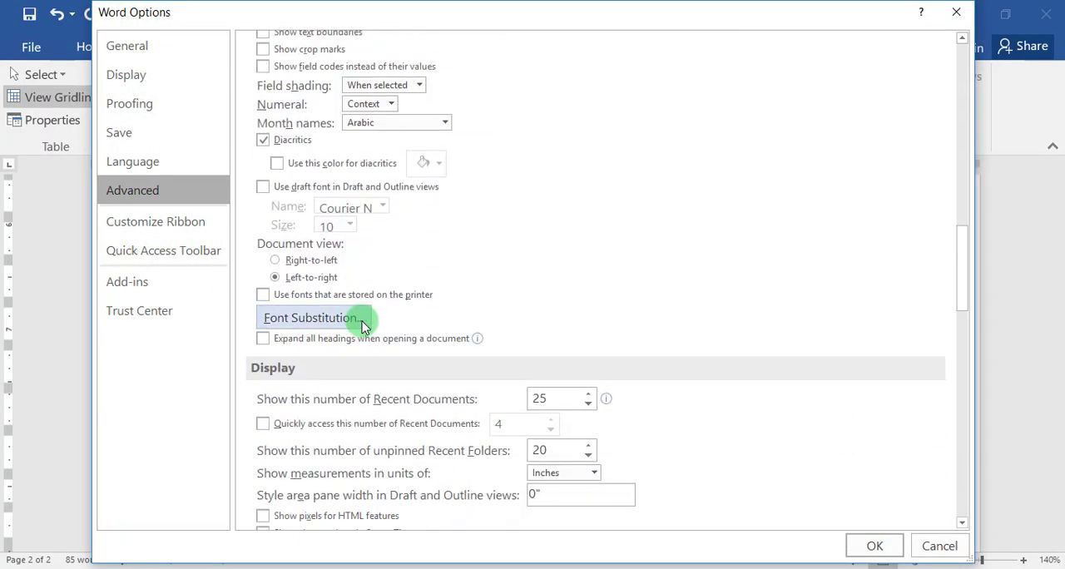
{"action": "scroll", "coordinate": [362, 327], "scroll_direction": "down", "scroll_amount": 16}
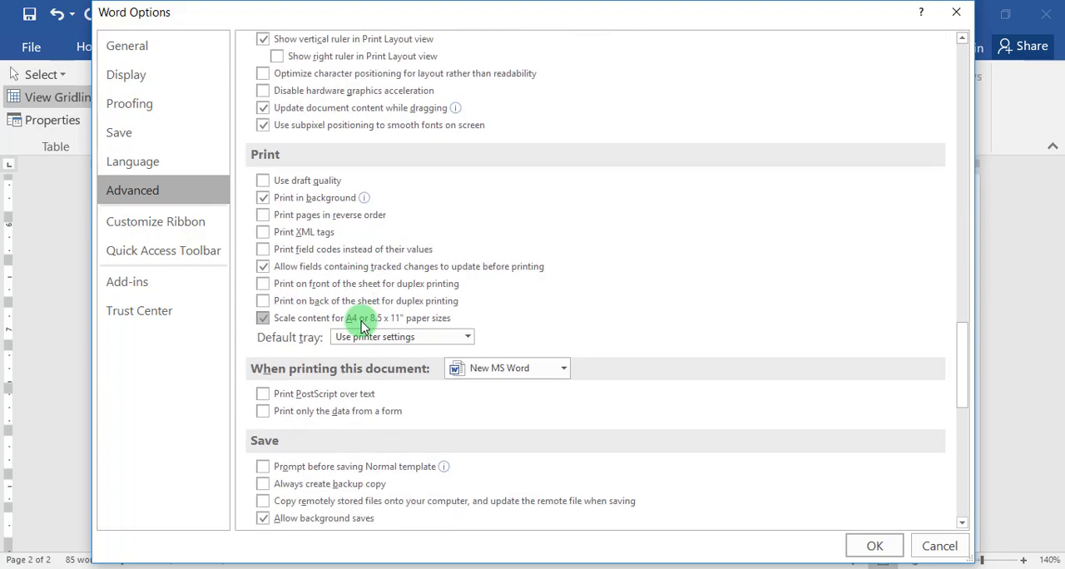
{"action": "scroll", "coordinate": [361, 327], "scroll_direction": "down", "scroll_amount": 5}
{"action": "scroll", "coordinate": [362, 320], "scroll_direction": "up", "scroll_amount": 20}
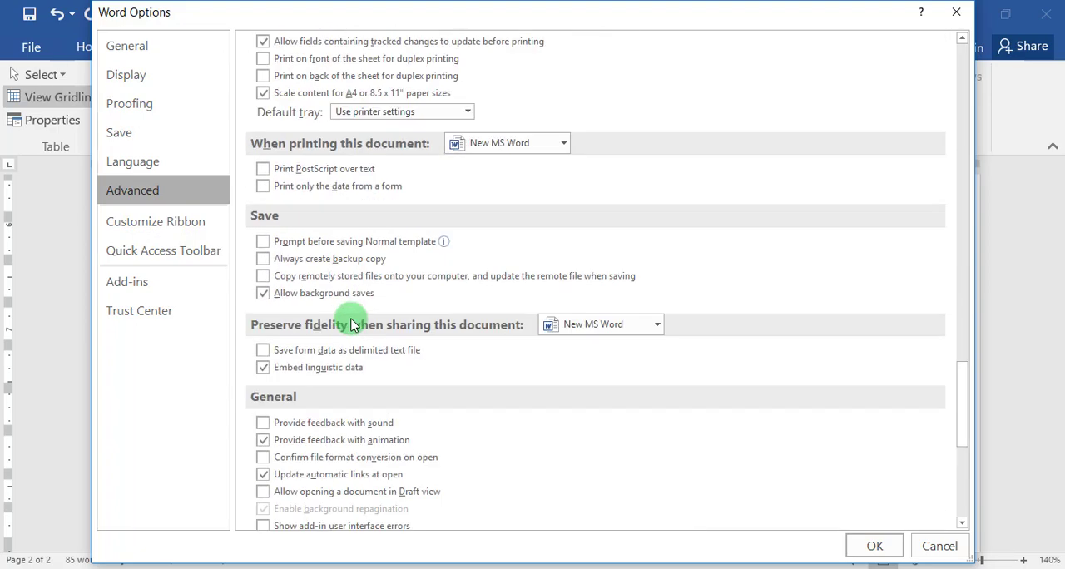
{"action": "scroll", "coordinate": [350, 323], "scroll_direction": "up", "scroll_amount": 1}
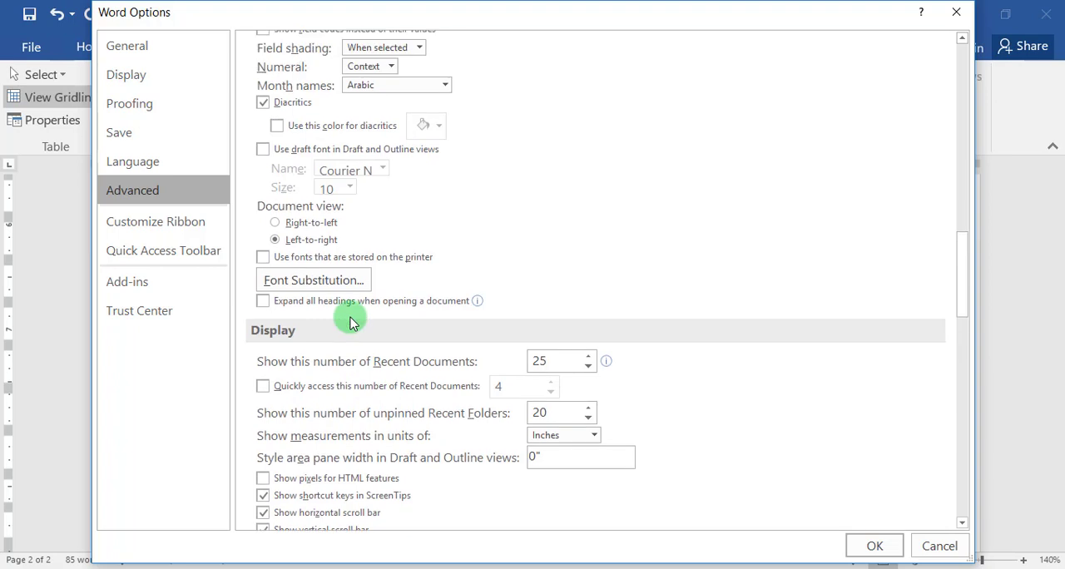
{"action": "scroll", "coordinate": [291, 210], "scroll_direction": "up", "scroll_amount": 2}
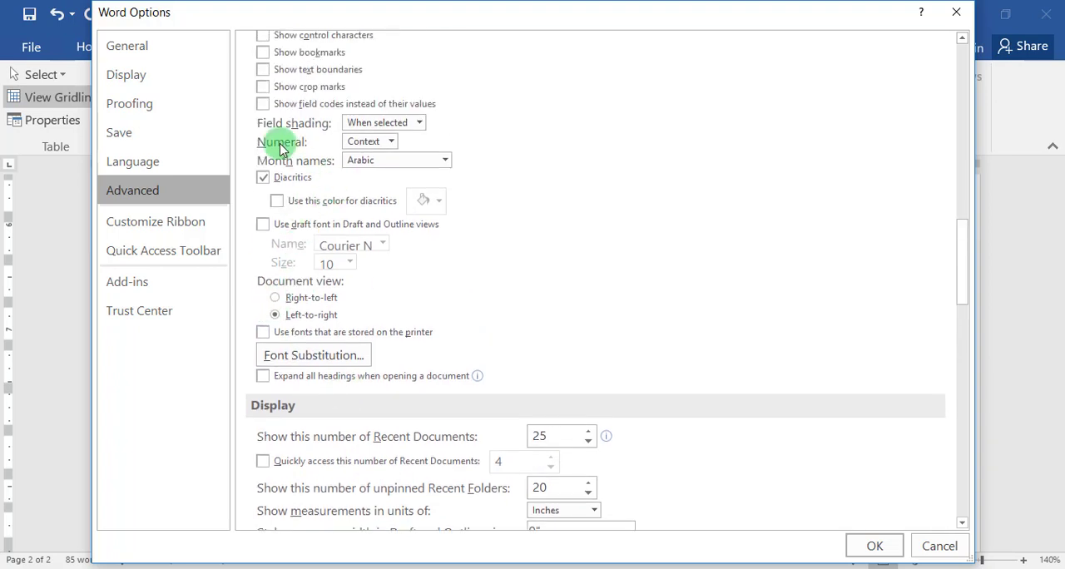
{"action": "left_click", "coordinate": [371, 145]}
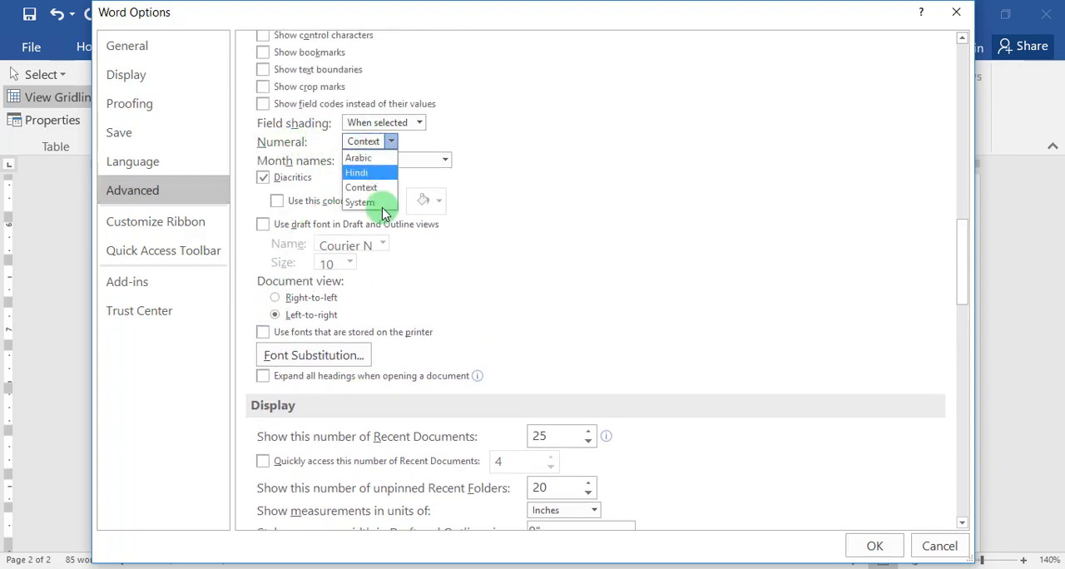
{"action": "left_click", "coordinate": [365, 160]}
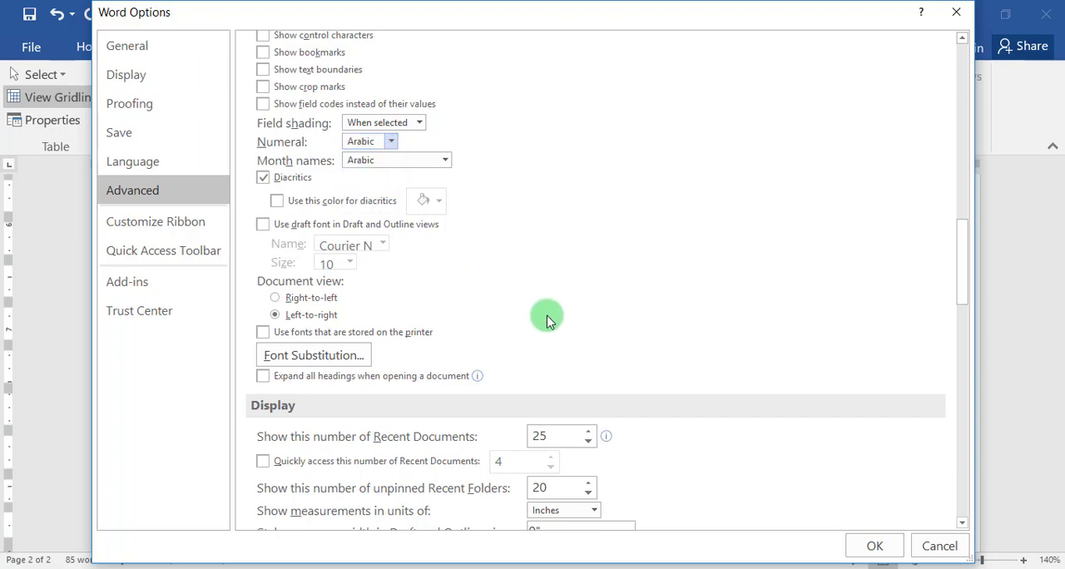
{"action": "left_click", "coordinate": [873, 549]}
{"action": "scroll", "coordinate": [699, 261], "scroll_direction": "up", "scroll_amount": 3}
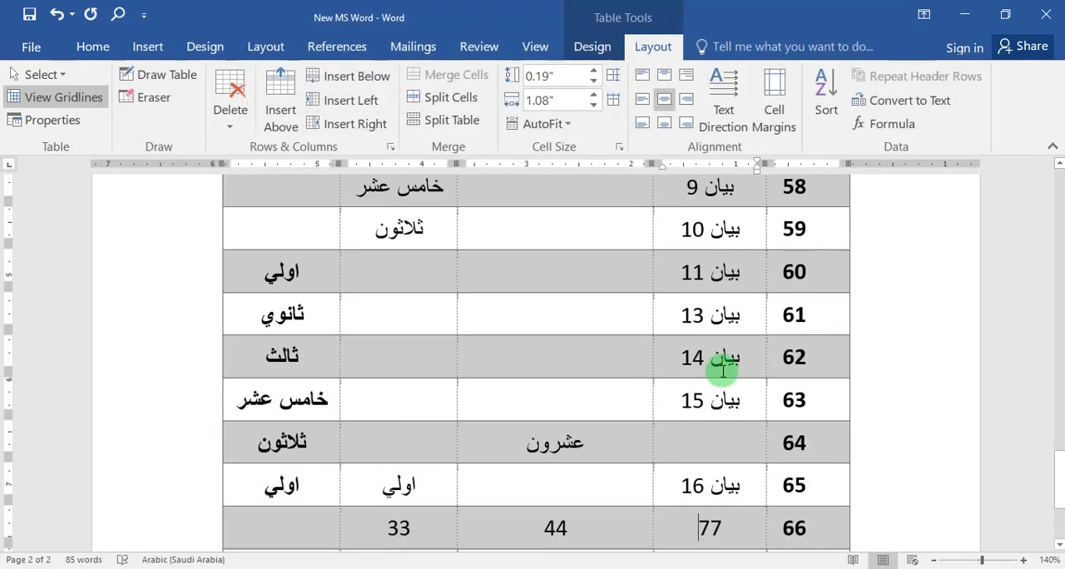
{"action": "scroll", "coordinate": [708, 276], "scroll_direction": "down", "scroll_amount": 3}
{"action": "left_click", "coordinate": [748, 432]}
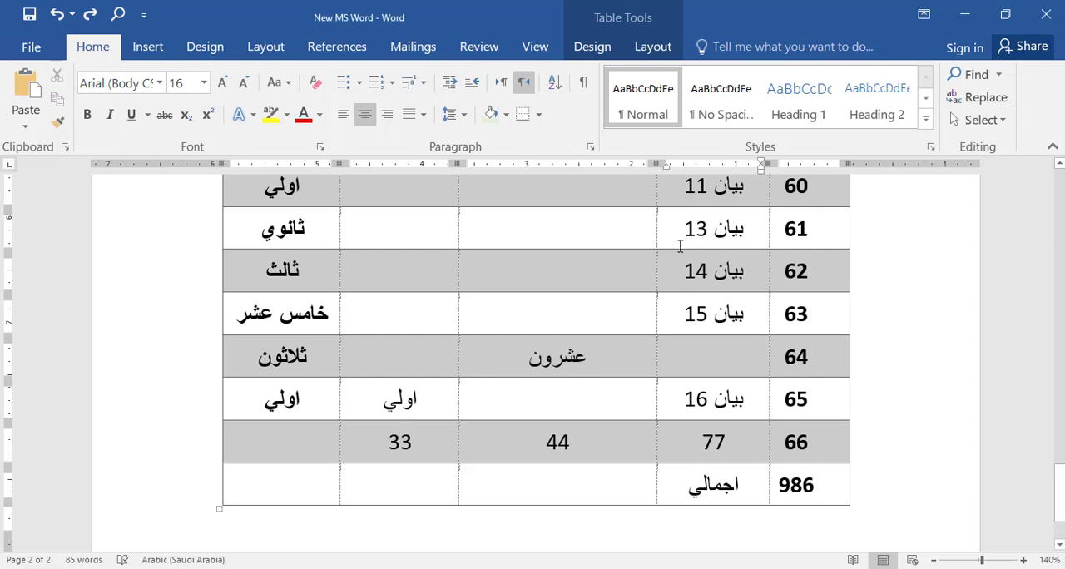
Examine the table from its header row to its last rows and how it continues onto the following page.
{"action": "scroll", "coordinate": [679, 246], "scroll_direction": "up", "scroll_amount": 3}
{"action": "scroll", "coordinate": [679, 246], "scroll_direction": "down", "scroll_amount": 4}
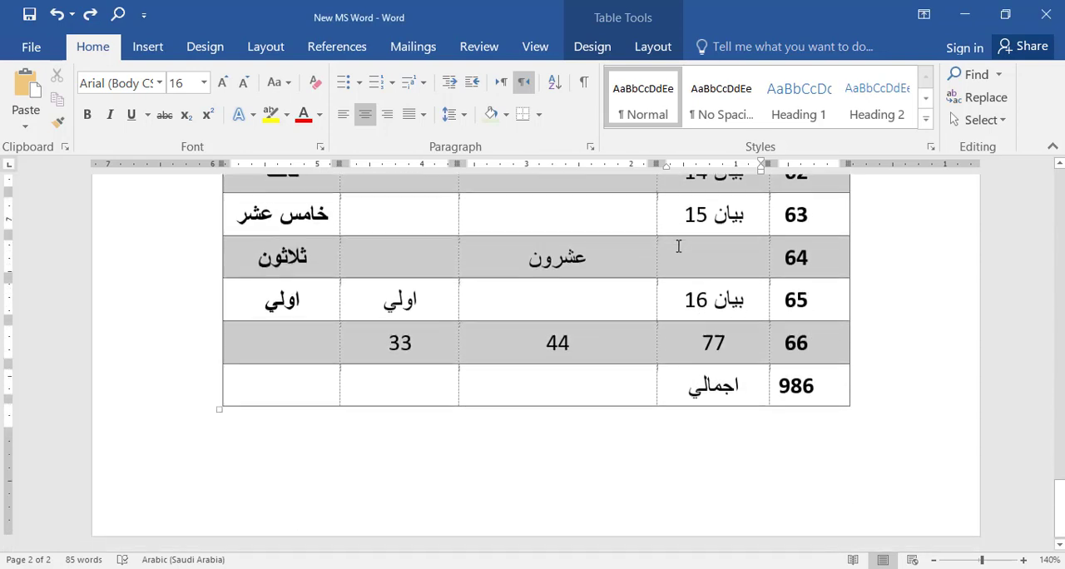
{"action": "scroll", "coordinate": [679, 246], "scroll_direction": "up", "scroll_amount": 5}
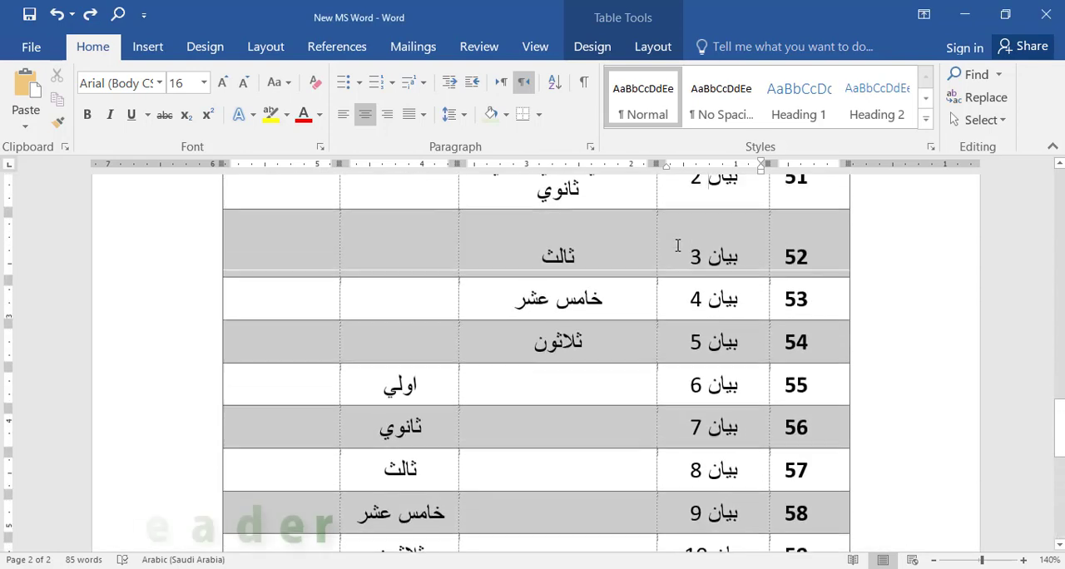
{"action": "scroll", "coordinate": [678, 244], "scroll_direction": "up", "scroll_amount": 3}
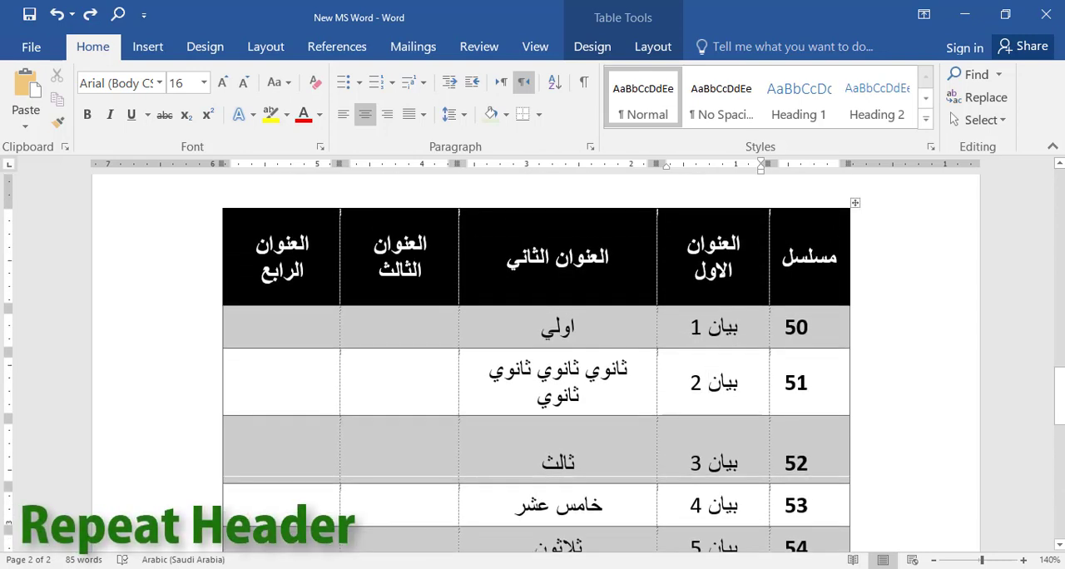
{"action": "scroll", "coordinate": [708, 382], "scroll_direction": "down", "scroll_amount": 2}
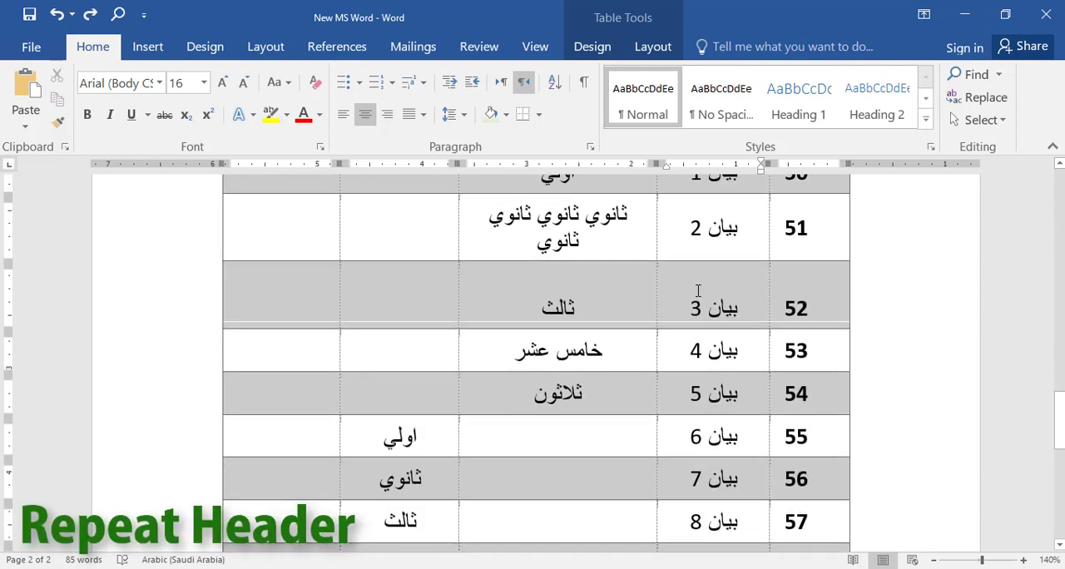
{"action": "scroll", "coordinate": [692, 341], "scroll_direction": "down", "scroll_amount": 1}
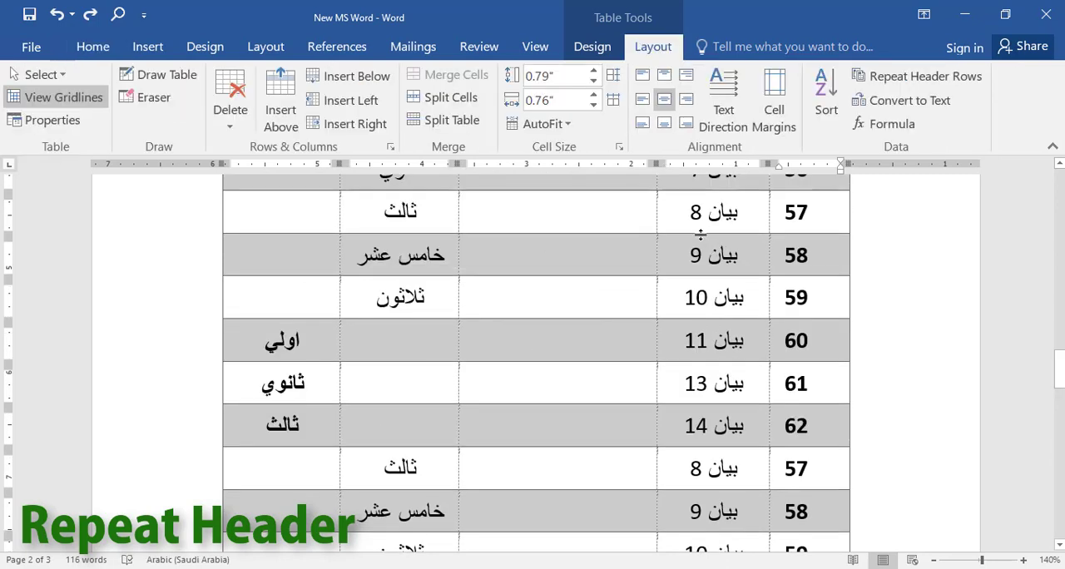
{"action": "scroll", "coordinate": [699, 233], "scroll_direction": "down", "scroll_amount": 10}
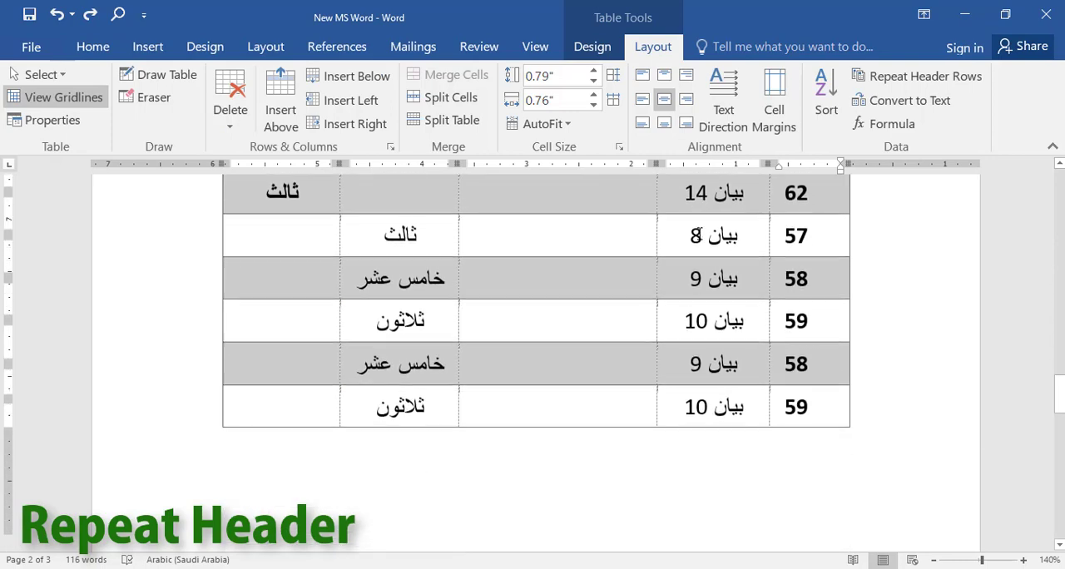
{"action": "scroll", "coordinate": [699, 235], "scroll_direction": "up", "scroll_amount": 10}
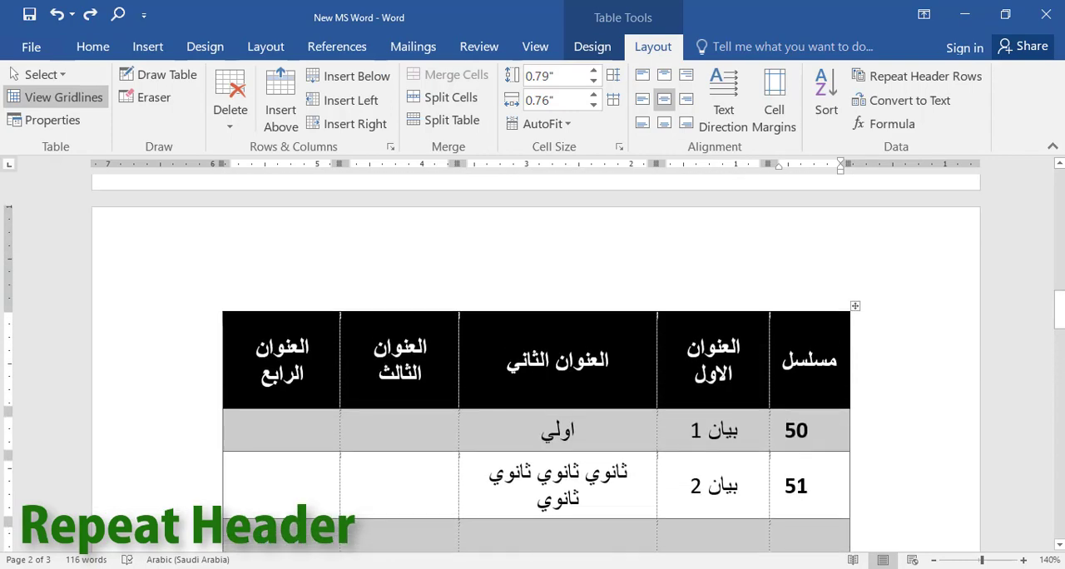
{"action": "scroll", "coordinate": [611, 358], "scroll_direction": "down", "scroll_amount": 10}
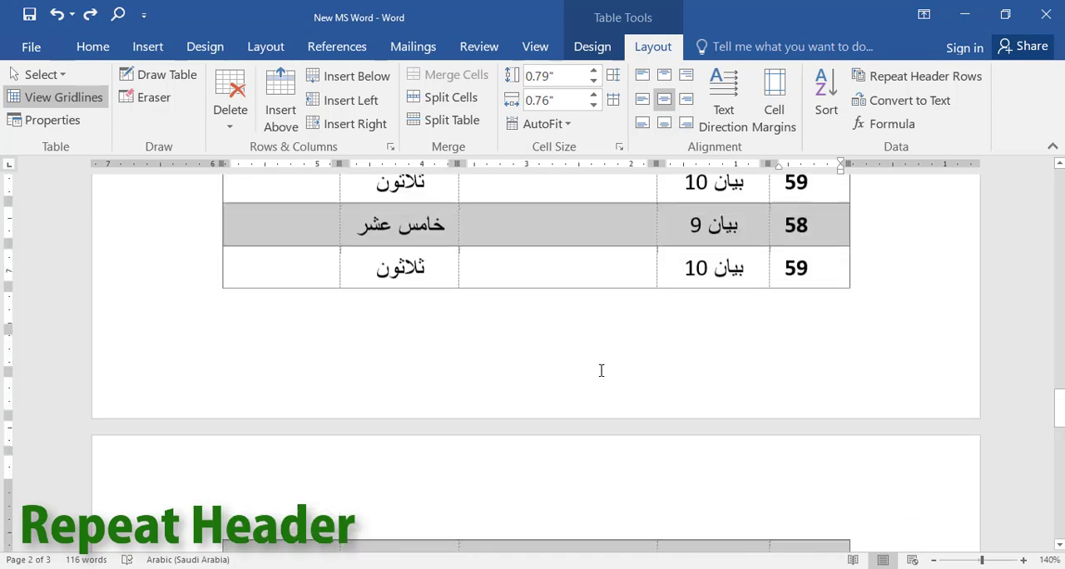
Make the table's black header row repeat on every page and check it on page 3.
{"action": "scroll", "coordinate": [601, 370], "scroll_direction": "up", "scroll_amount": 10}
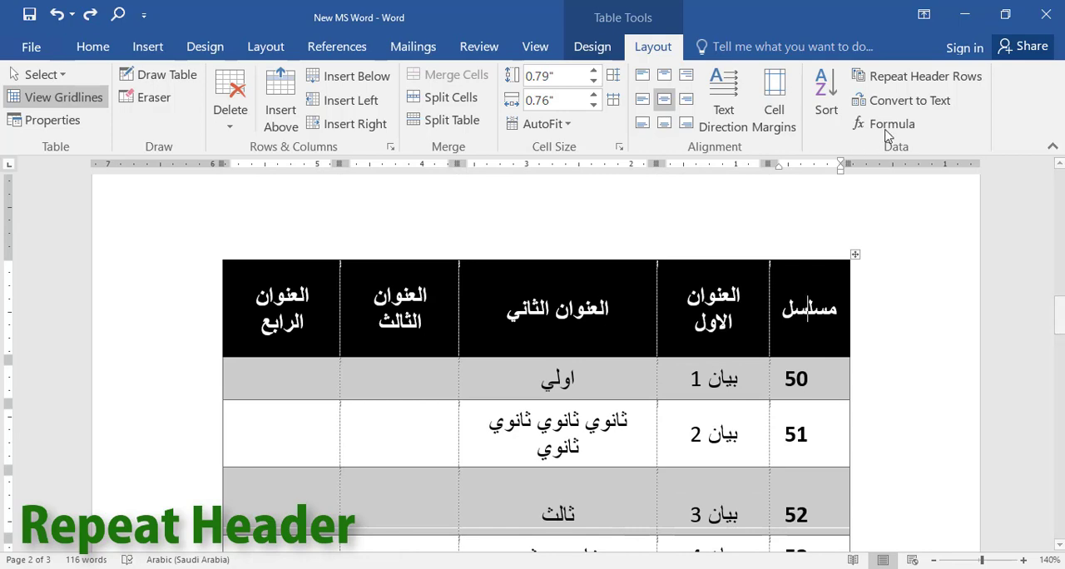
{"action": "left_click", "coordinate": [875, 80]}
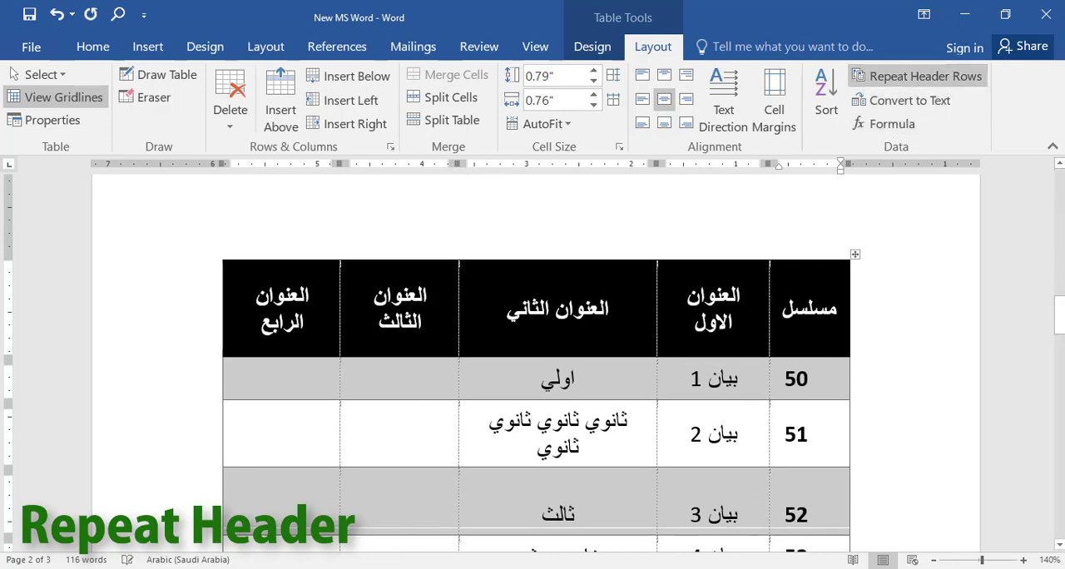
{"action": "scroll", "coordinate": [607, 297], "scroll_direction": "down", "scroll_amount": 1}
{"action": "scroll", "coordinate": [607, 297], "scroll_direction": "down", "scroll_amount": 10}
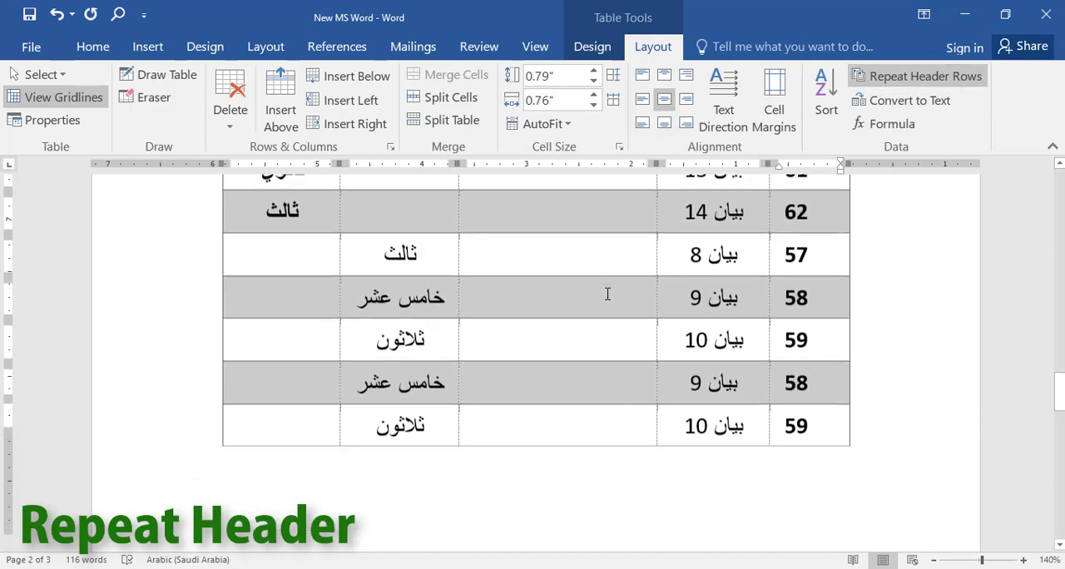
{"action": "scroll", "coordinate": [606, 293], "scroll_direction": "down", "scroll_amount": 3}
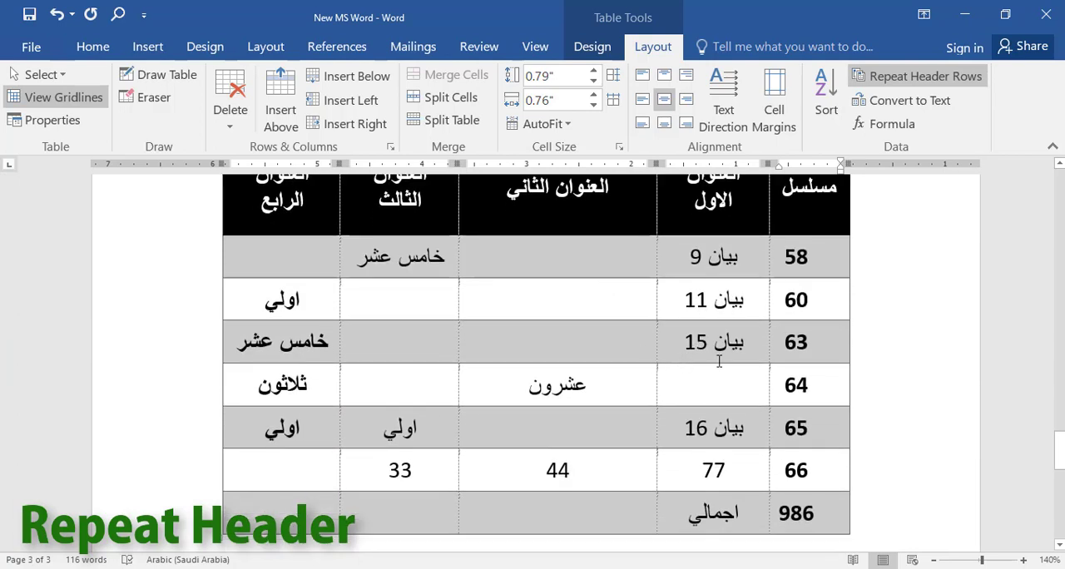
{"action": "scroll", "coordinate": [719, 362], "scroll_direction": "down", "scroll_amount": 2}
{"action": "scroll", "coordinate": [741, 383], "scroll_direction": "up", "scroll_amount": 3}
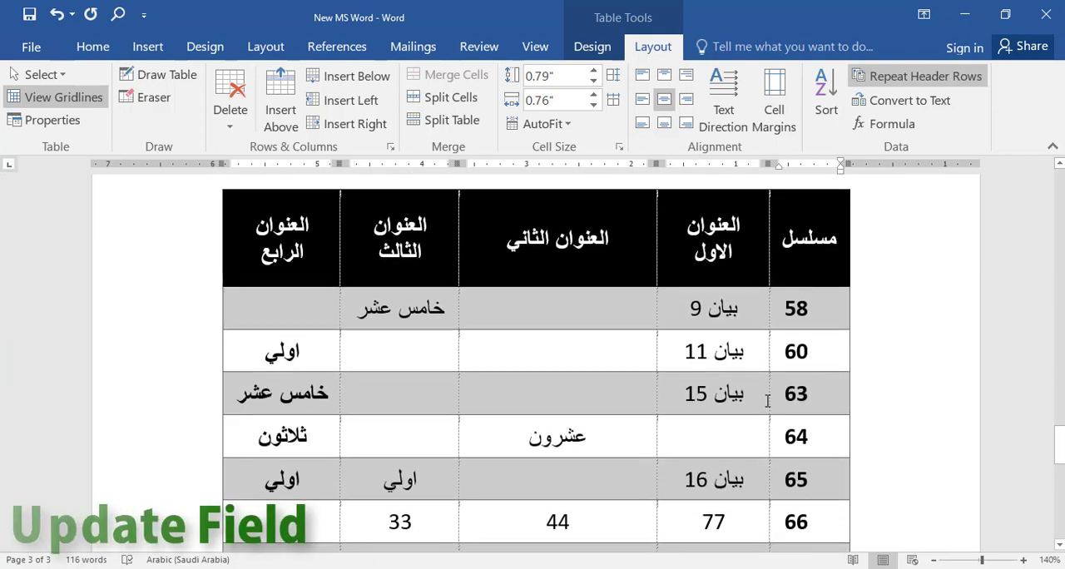
Update the sum field in the serial-number cell of the اجمالي row and review the rows above it.
{"action": "scroll", "coordinate": [749, 368], "scroll_direction": "down", "scroll_amount": 2}
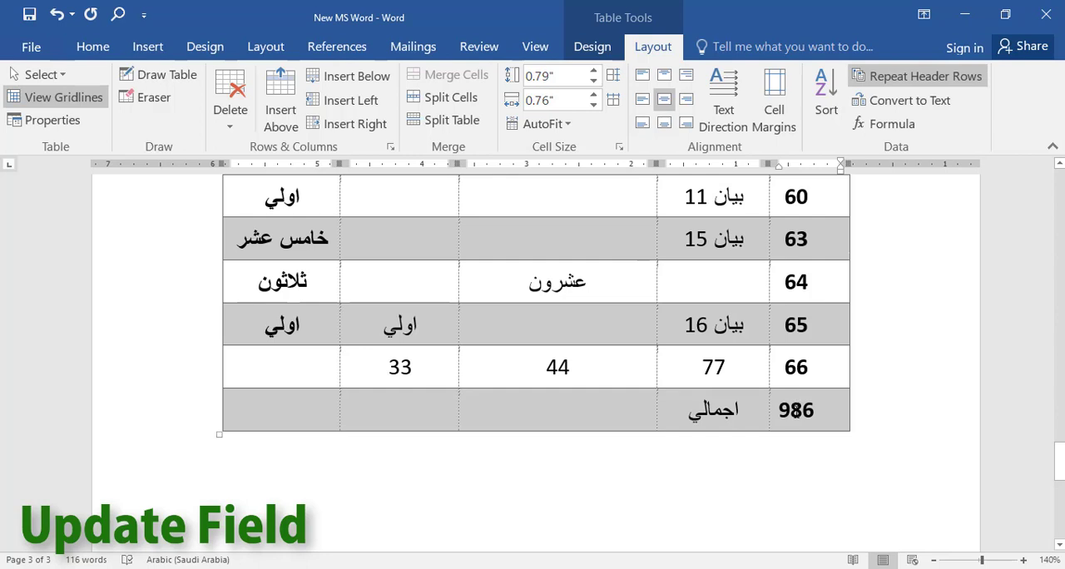
{"action": "right_click", "coordinate": [796, 409]}
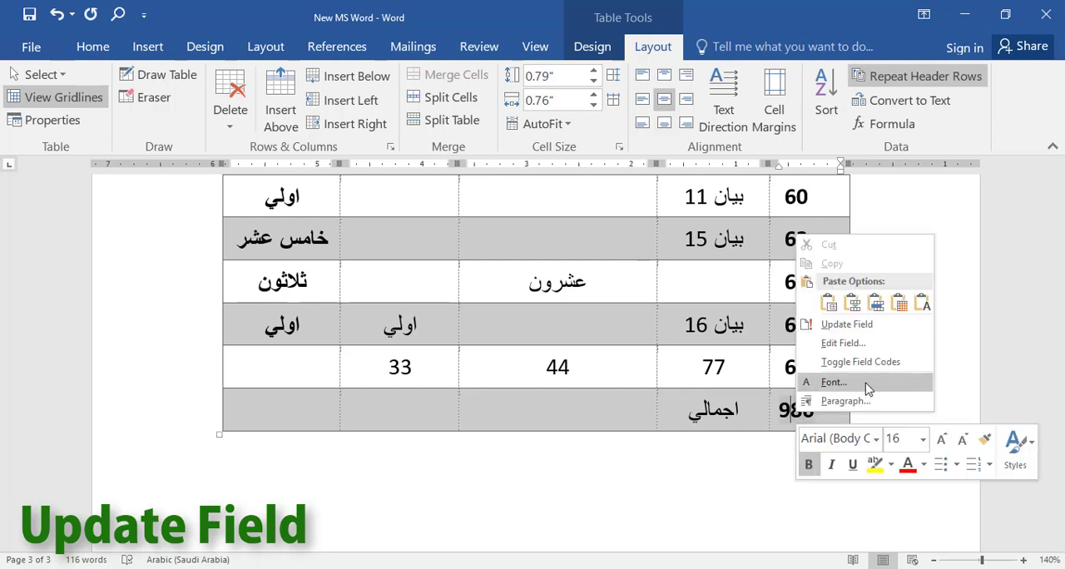
{"action": "left_click", "coordinate": [846, 324]}
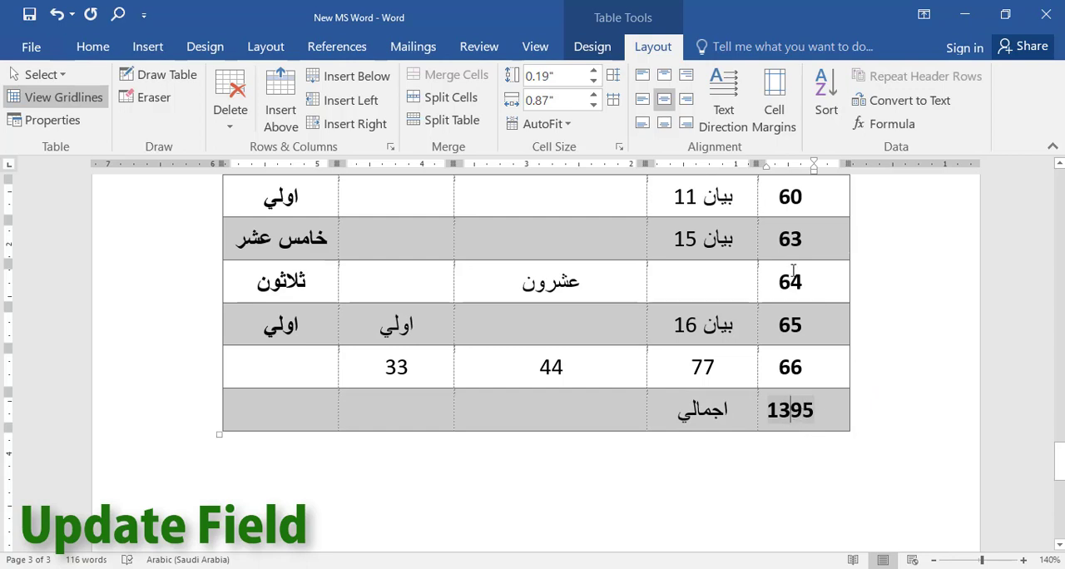
{"action": "scroll", "coordinate": [790, 254], "scroll_direction": "up", "scroll_amount": 8}
{"action": "scroll", "coordinate": [766, 293], "scroll_direction": "down", "scroll_amount": 3}
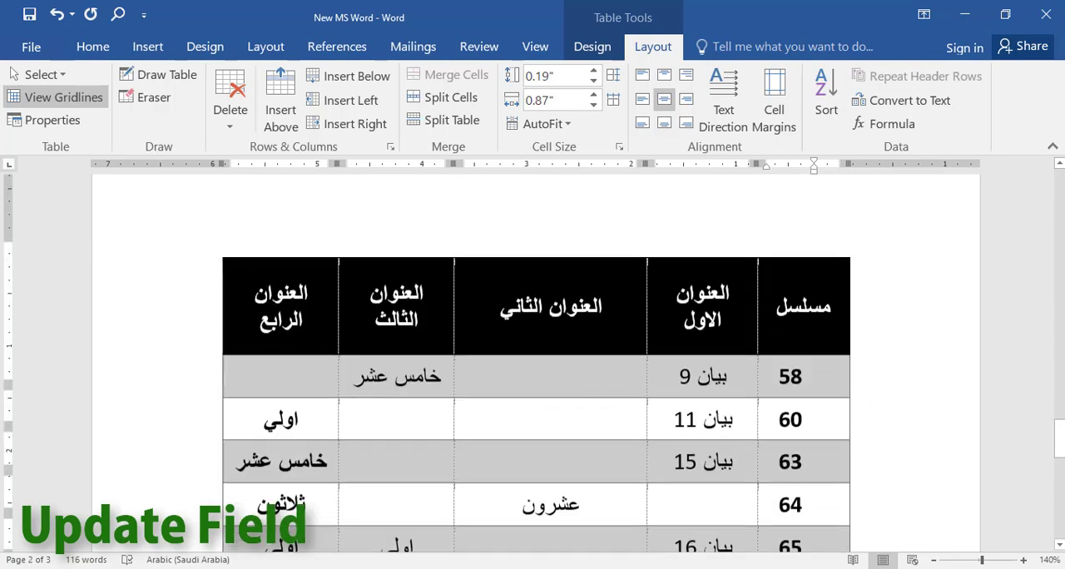